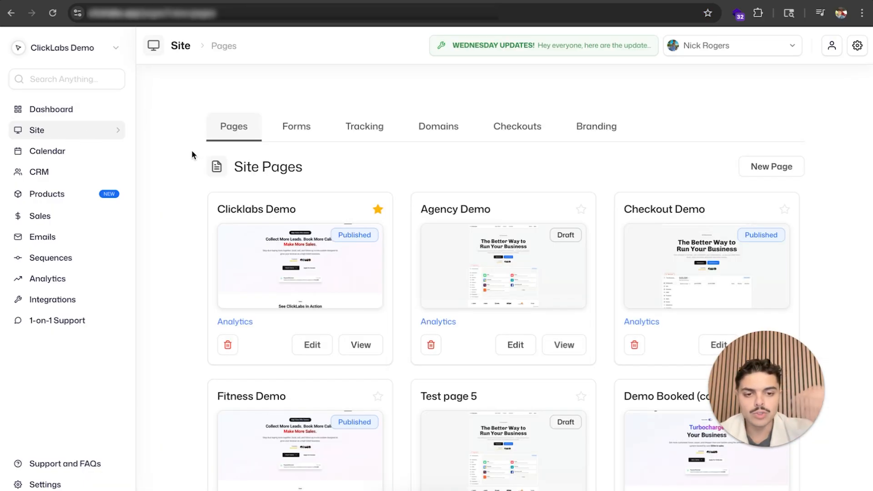
Open the Clicklabs Demo page in the page editor and look through its existing elements.
scroll(193, 153, "down", 3)
scroll(193, 154, "up", 3)
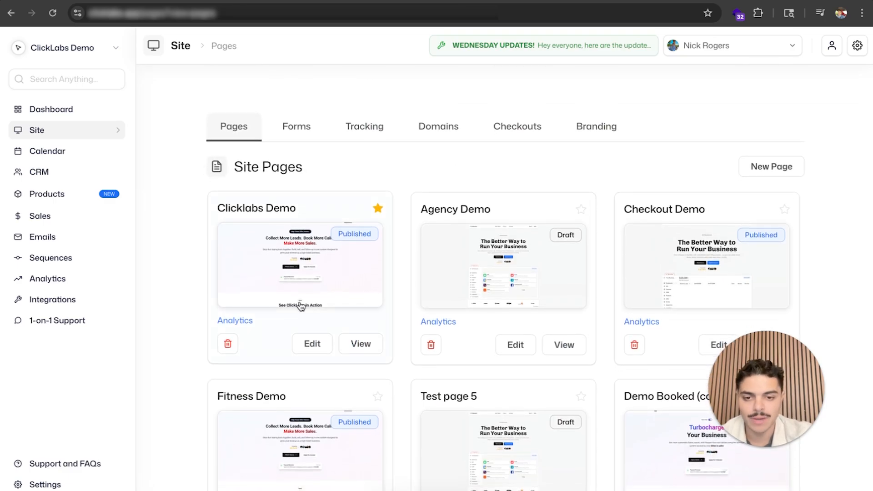
left_click(312, 343)
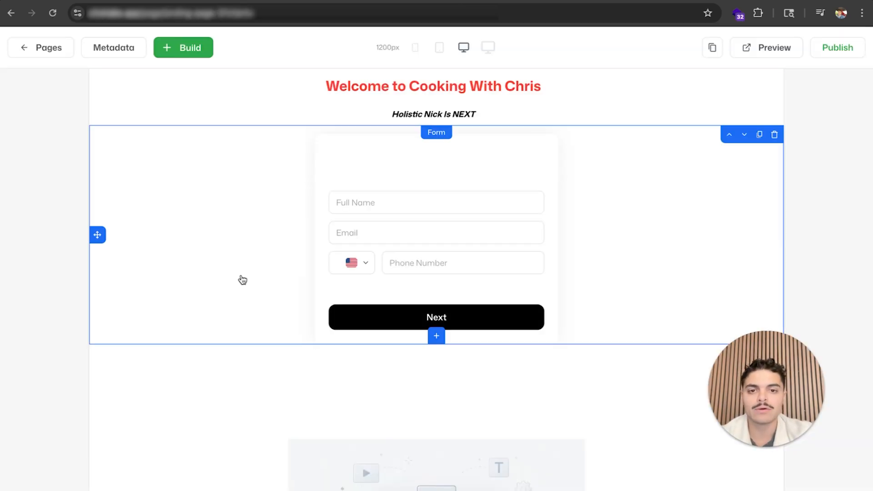
scroll(230, 257, "down", 5)
scroll(231, 256, "down", 5)
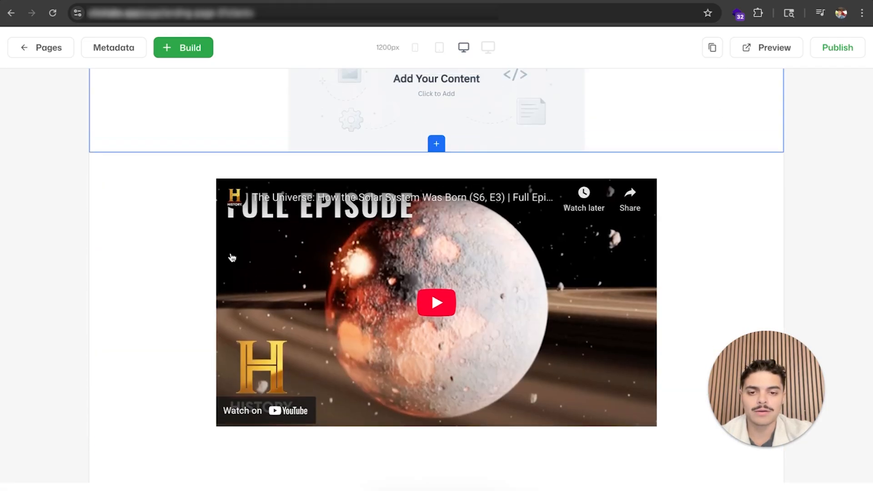
scroll(230, 255, "down", 2)
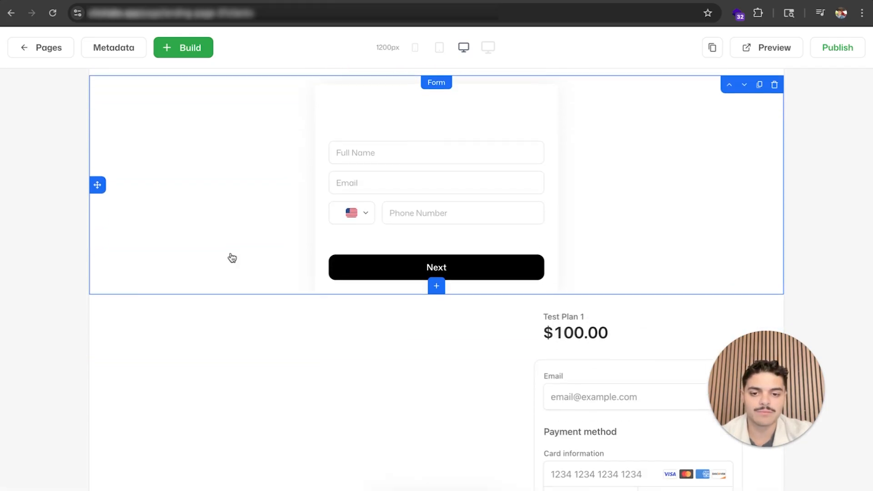
Select the page's form element and link it to the Test Form option in its logic settings.
left_click(363, 188)
scroll(239, 397, "down", 7)
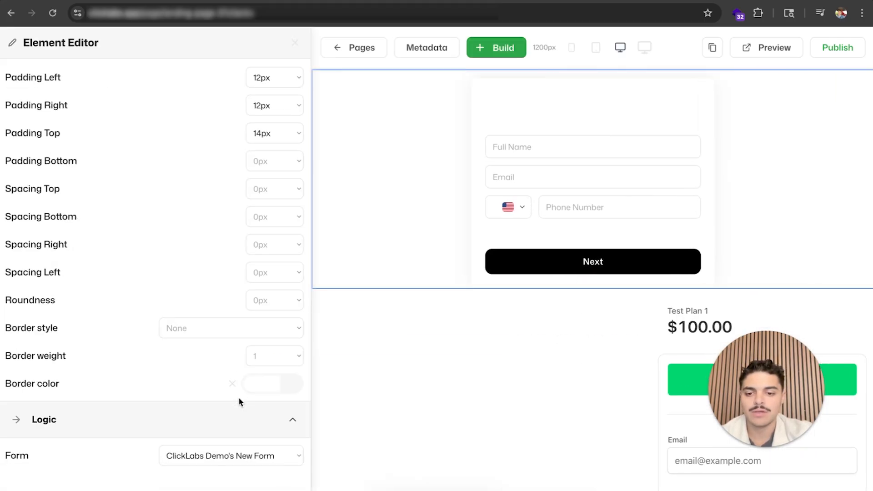
left_click(215, 456)
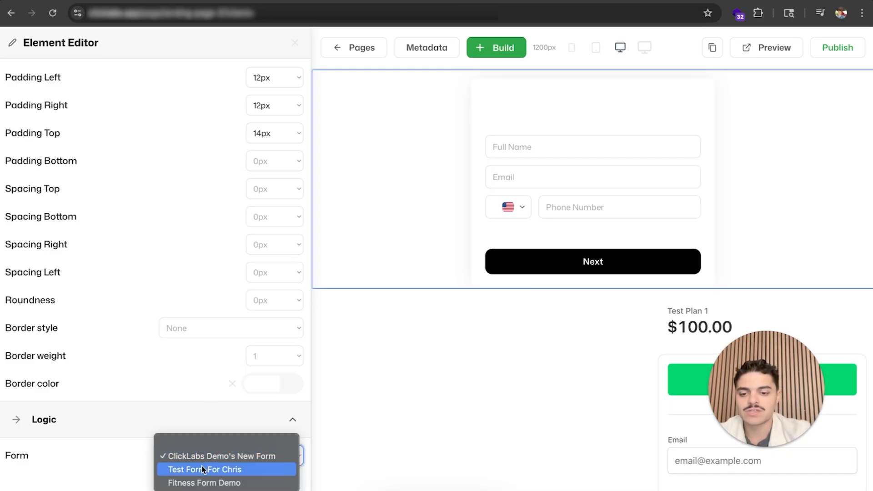
left_click(201, 468)
scroll(536, 163, "up", 1)
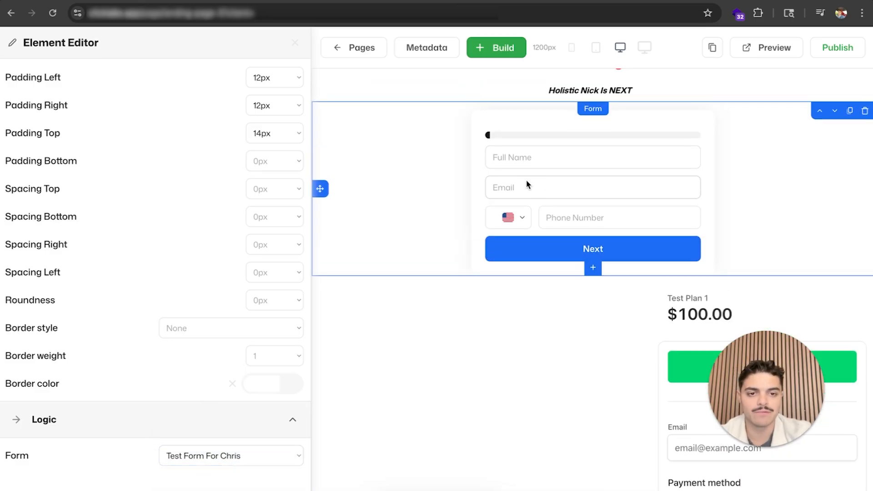
Link the form element to Fitness Form Demo, and return it to ClickLabs Demo's New Form.
left_click(214, 455)
left_click(214, 468)
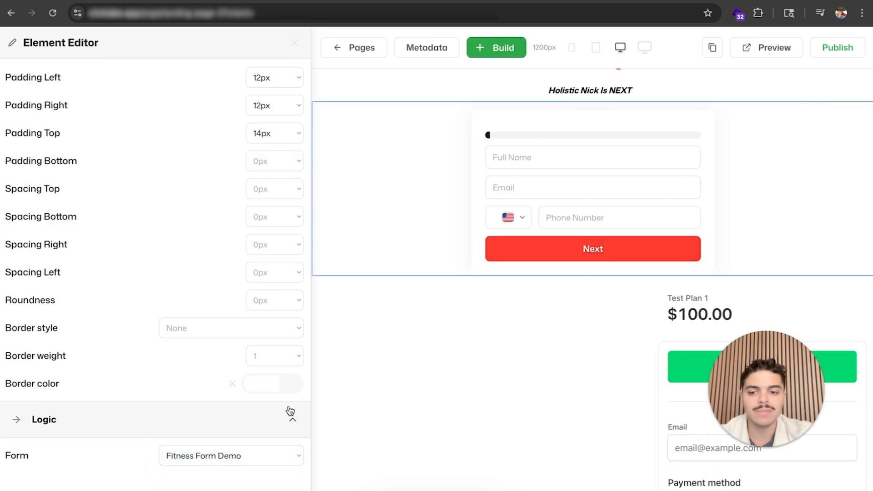
left_click(252, 456)
left_click(237, 426)
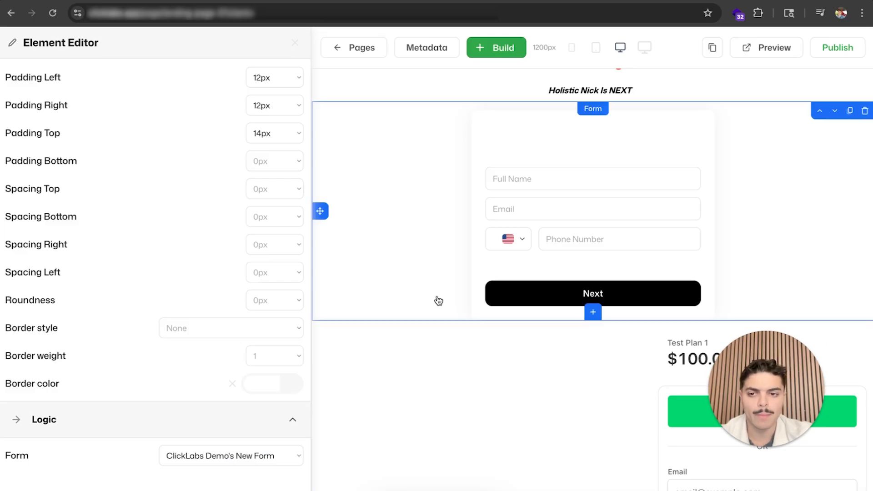
Switch to the site dashboard and open its list of forms.
left_click(11, 13)
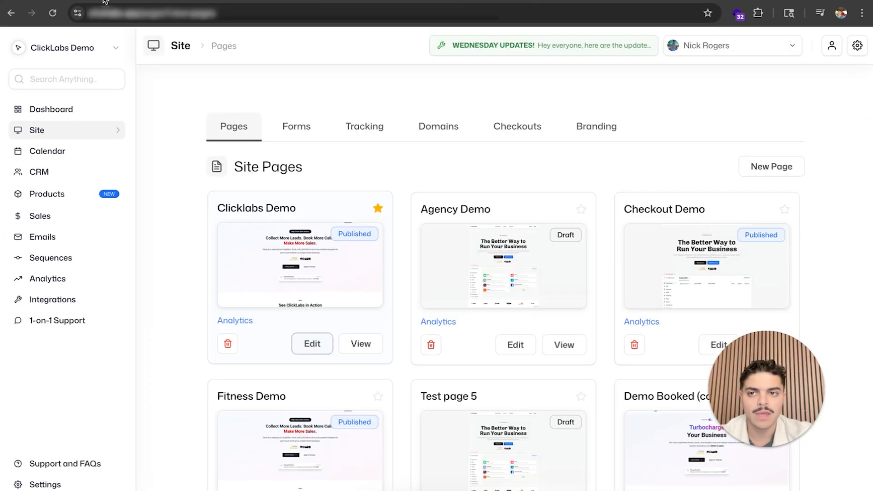
left_click(297, 125)
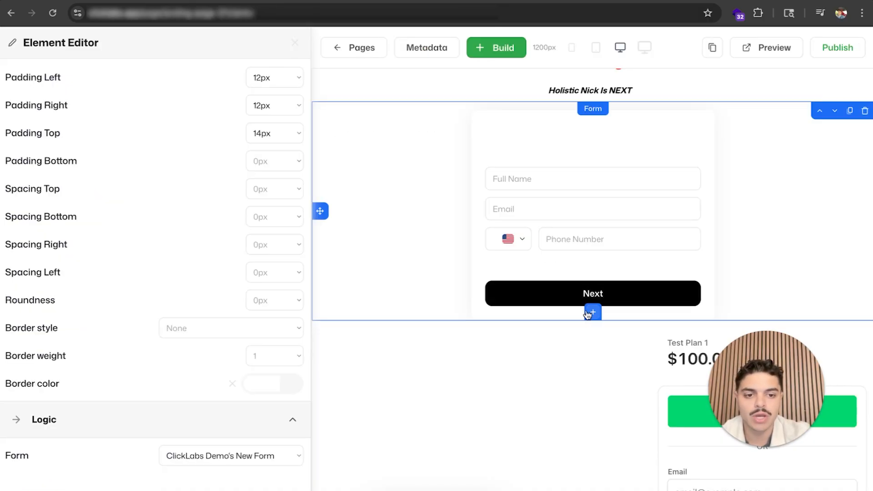
In the page editor, add a Form element below the existing form and link it to the Test Form option.
left_click(587, 313)
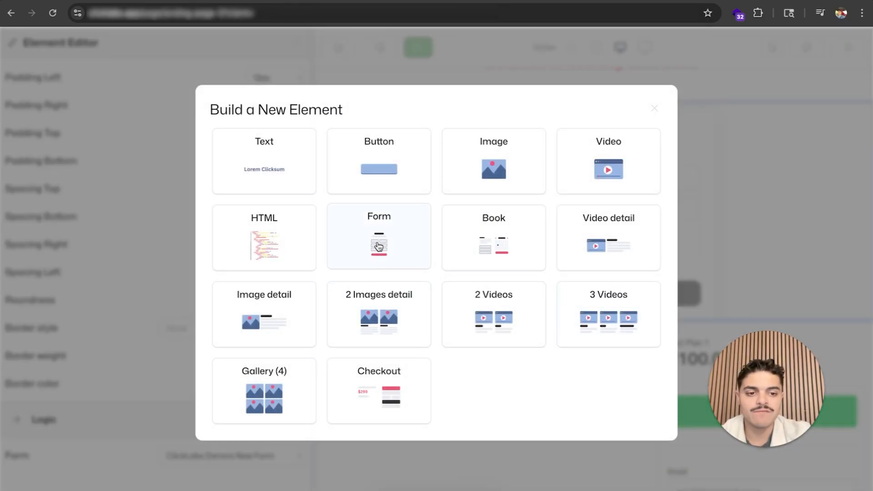
left_click(379, 246)
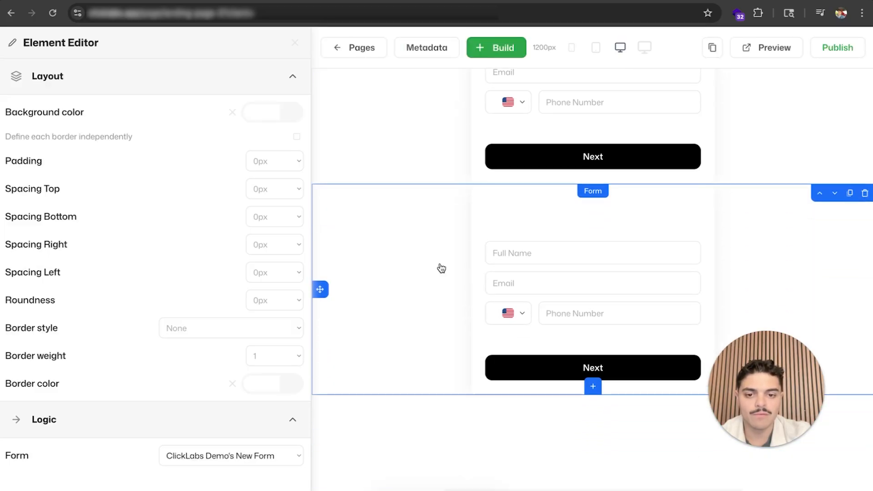
left_click(218, 455)
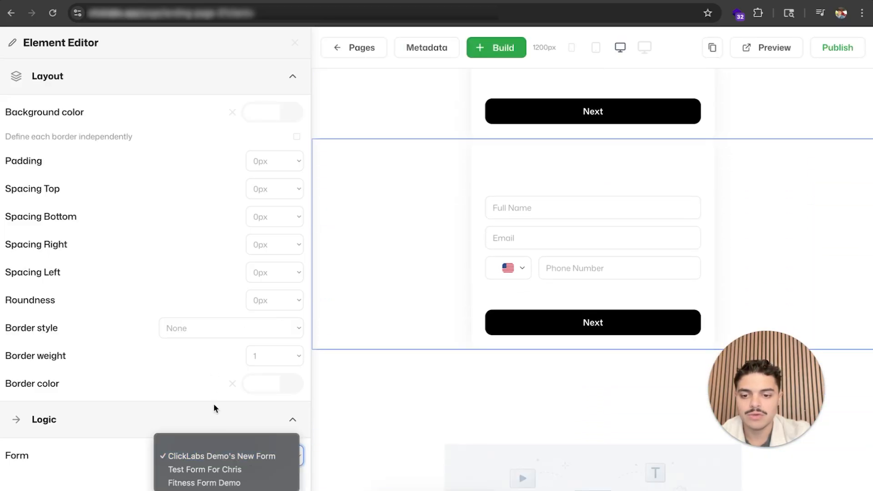
left_click(202, 469)
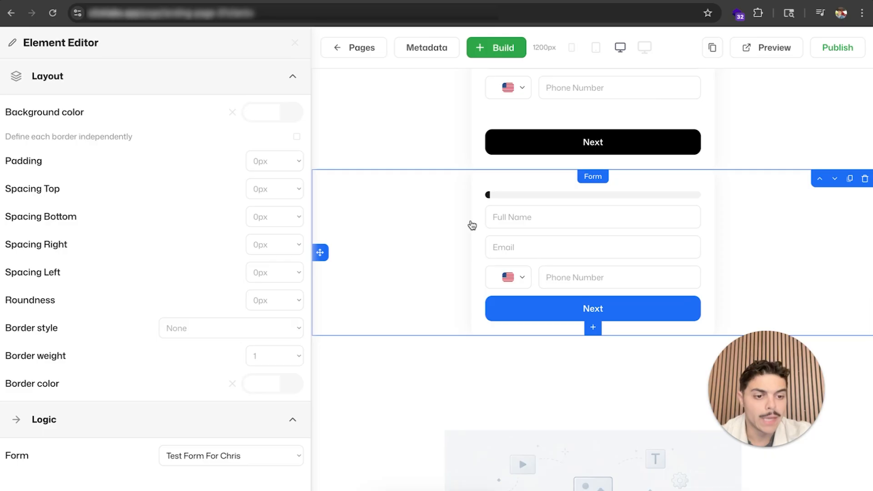
Define the new form's borders independently, with 12px left and right padding and 20px top spacing.
left_click(415, 229)
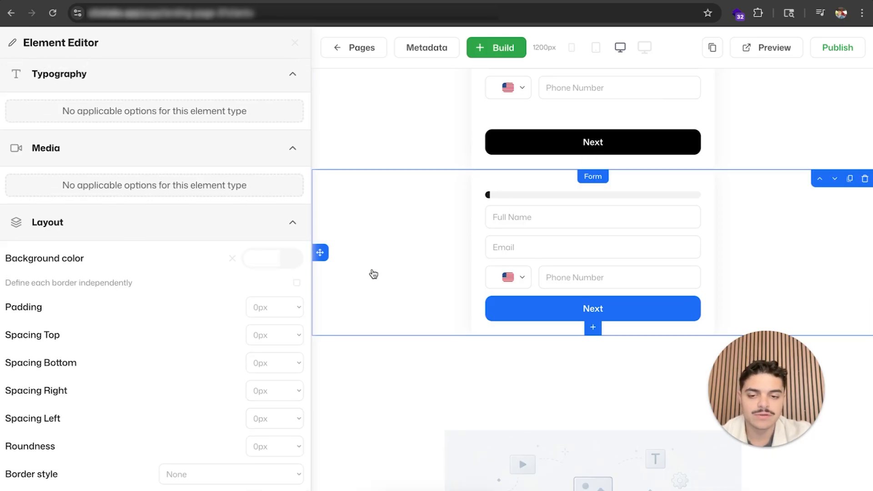
left_click(297, 283)
left_click(267, 301)
left_click(272, 427)
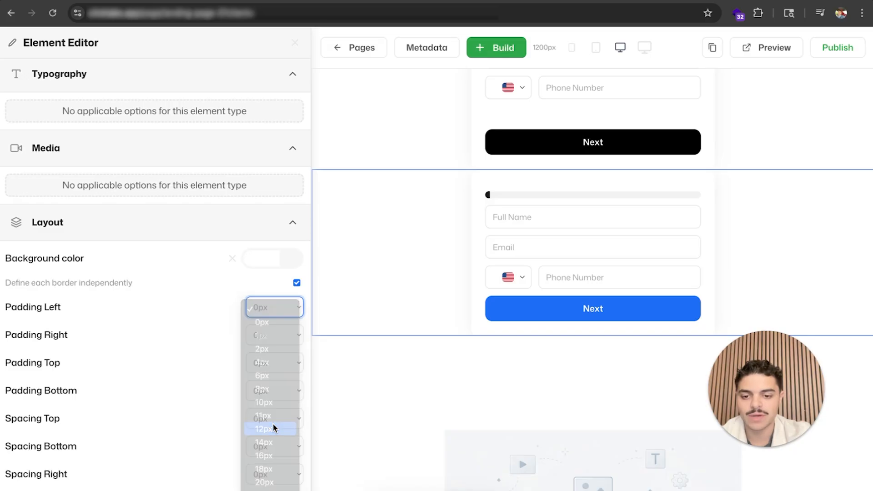
left_click(273, 335)
left_click(270, 456)
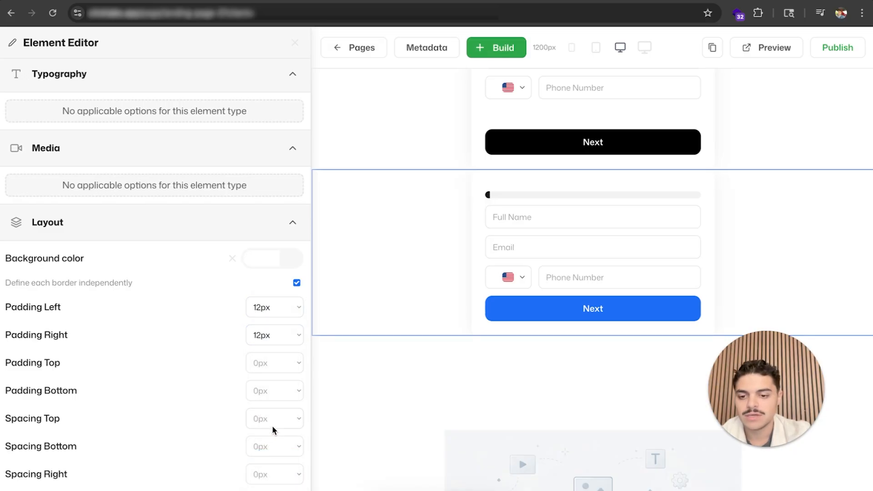
left_click(273, 421)
left_click(272, 447)
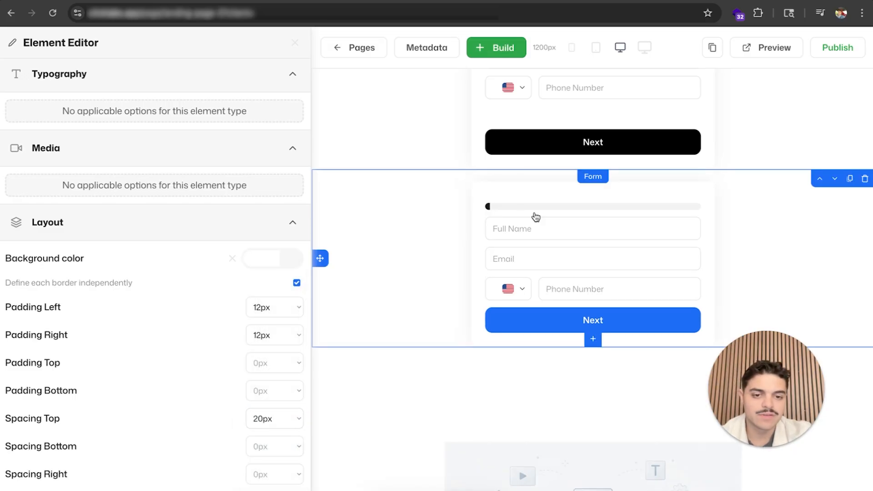
Switch to the forms list and open the Customize step of ClickLabs Demo's New Form.
scroll(565, 247, "up", 1)
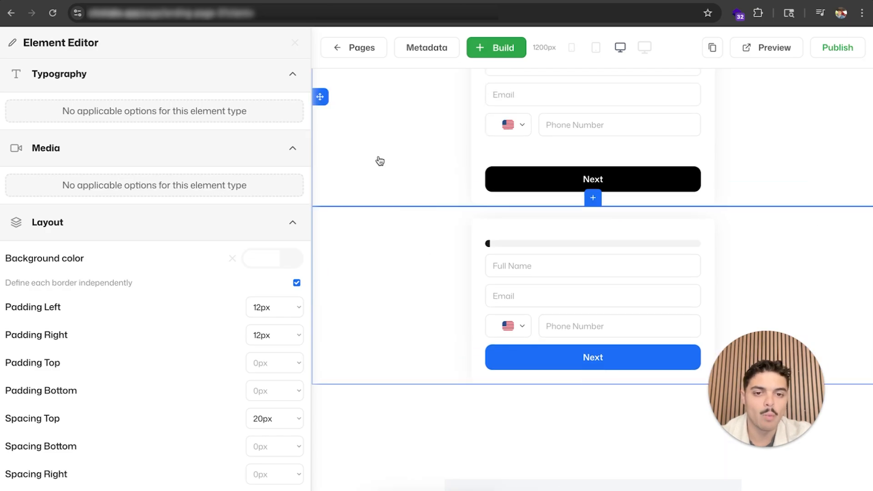
scroll(380, 161, "up", 2)
scroll(380, 161, "up", 1)
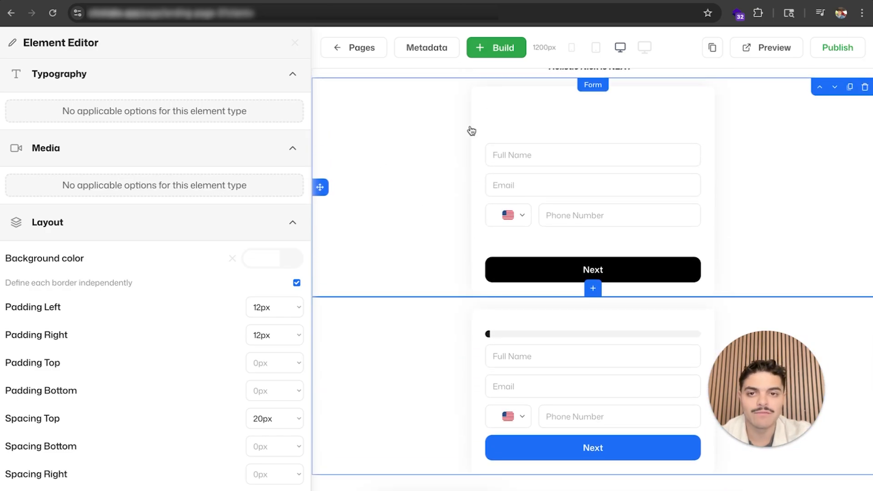
left_click(128, 0)
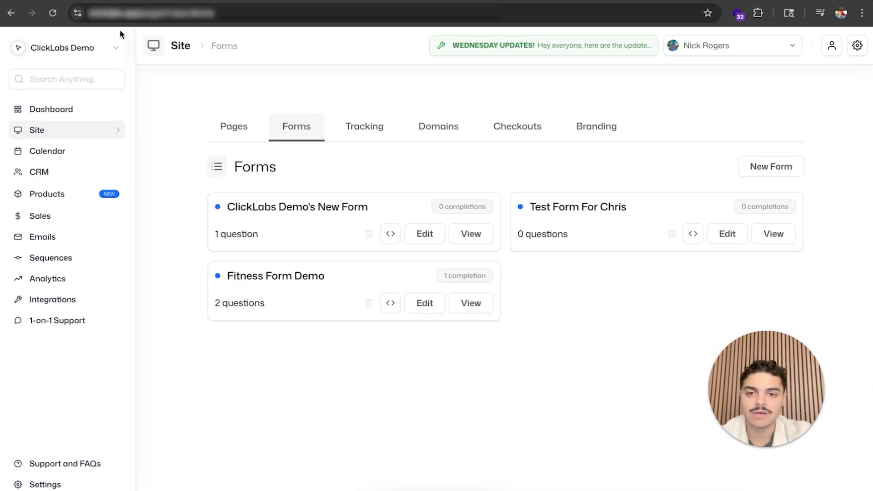
left_click(416, 230)
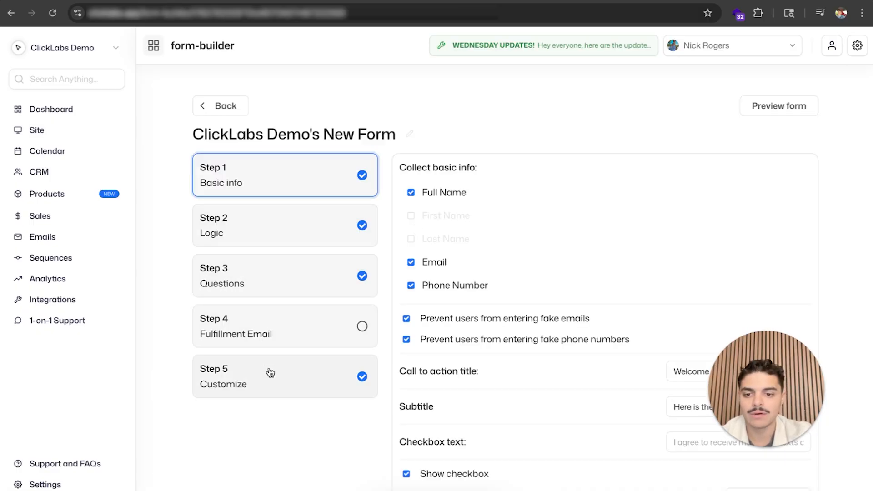
left_click(270, 372)
scroll(646, 239, "down", 1)
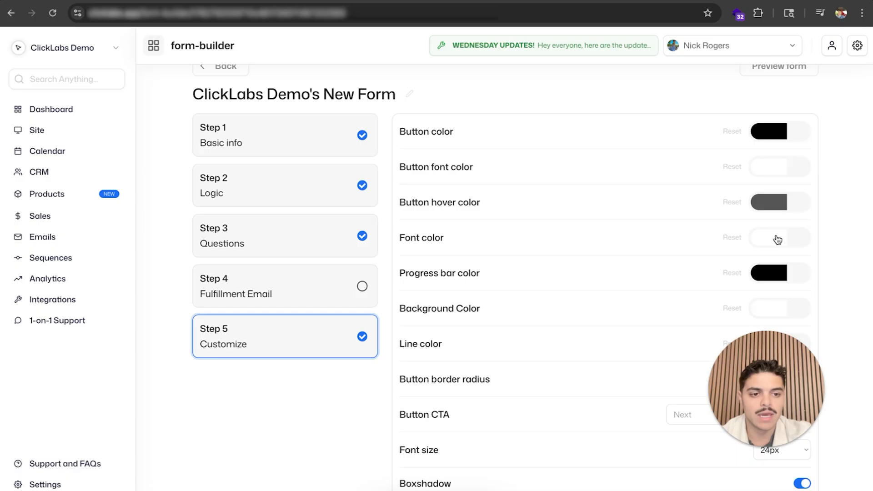
Set the background color of ClickLabs Demo's New Form to blue.
left_click(777, 239)
left_click(686, 214)
scroll(718, 218, "down", 2)
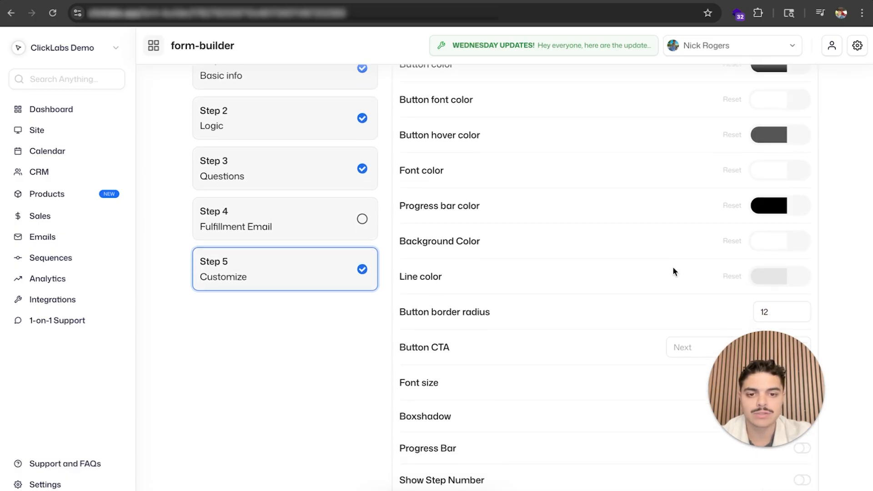
scroll(672, 266, "down", 1)
left_click(764, 199)
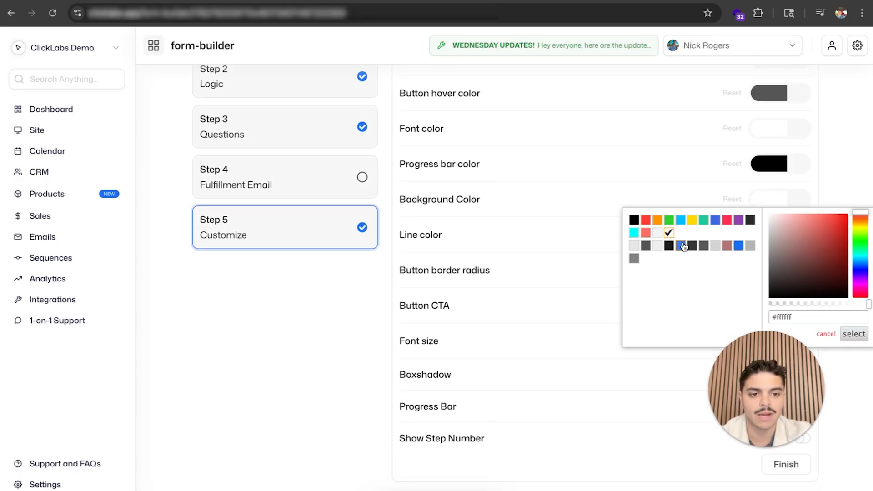
left_click(682, 246)
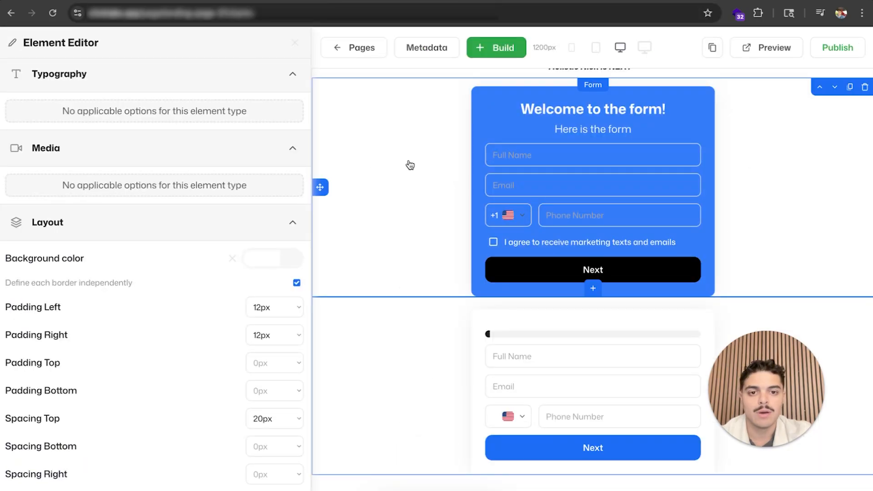
Review the recolored form in the page editor and select the empty text element below the forms.
scroll(580, 258, "up", 1)
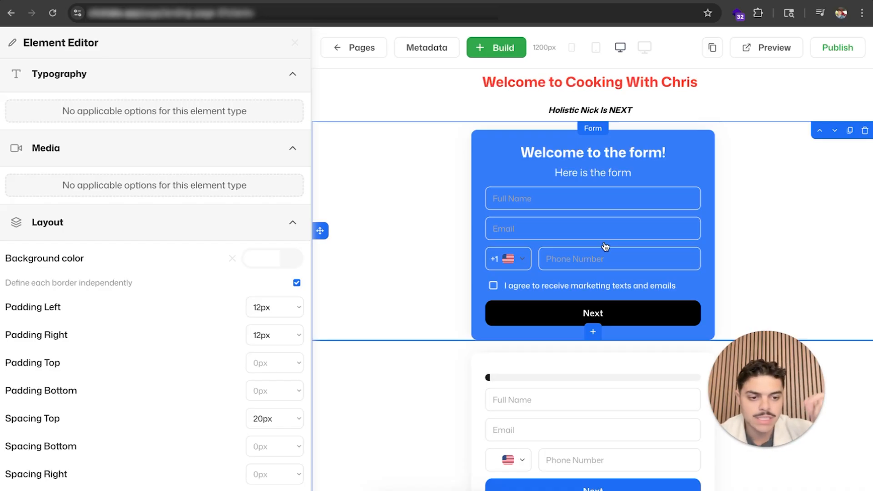
scroll(433, 263, "down", 8)
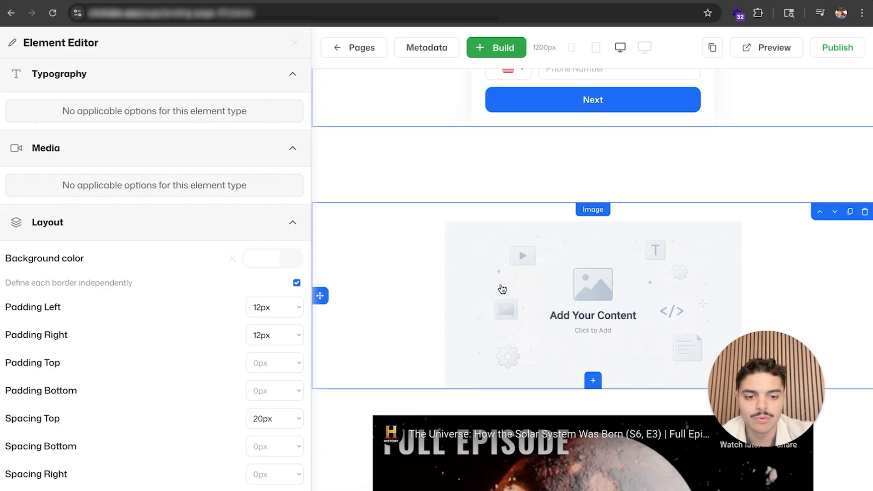
left_click(496, 172)
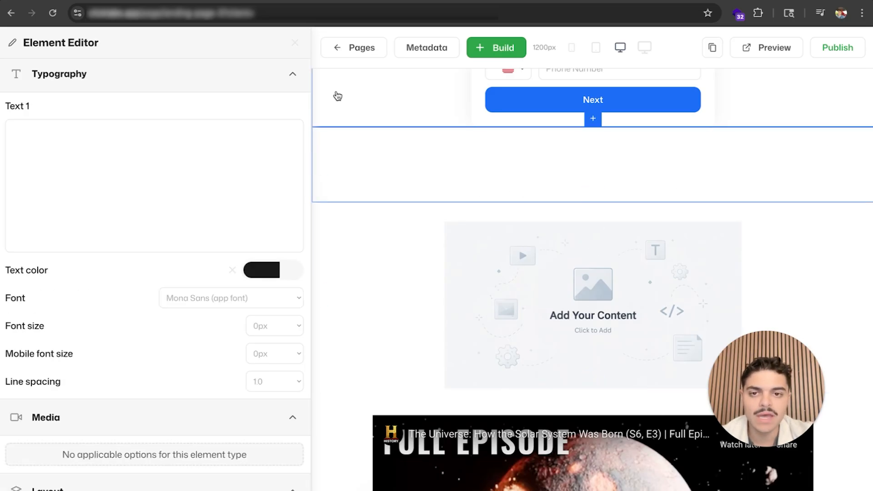
Reload the page editor and examine the page's elements, especially the checkout section.
left_click(53, 13)
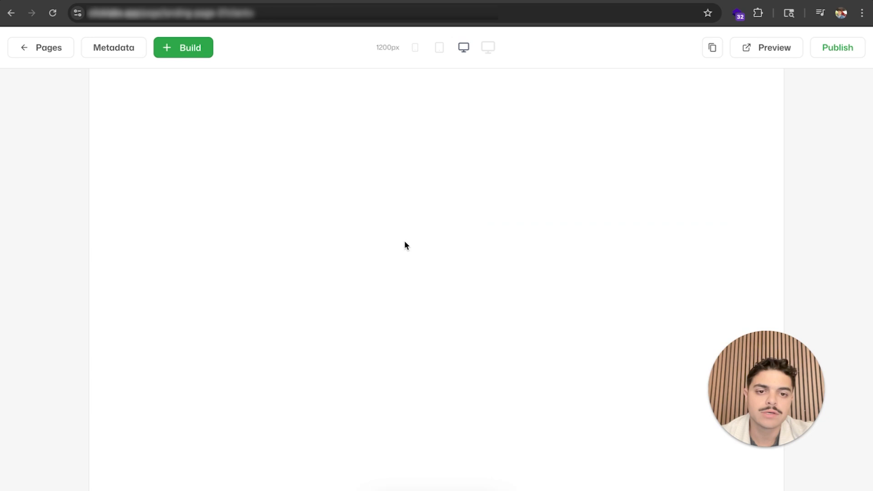
scroll(405, 246, "down", 10)
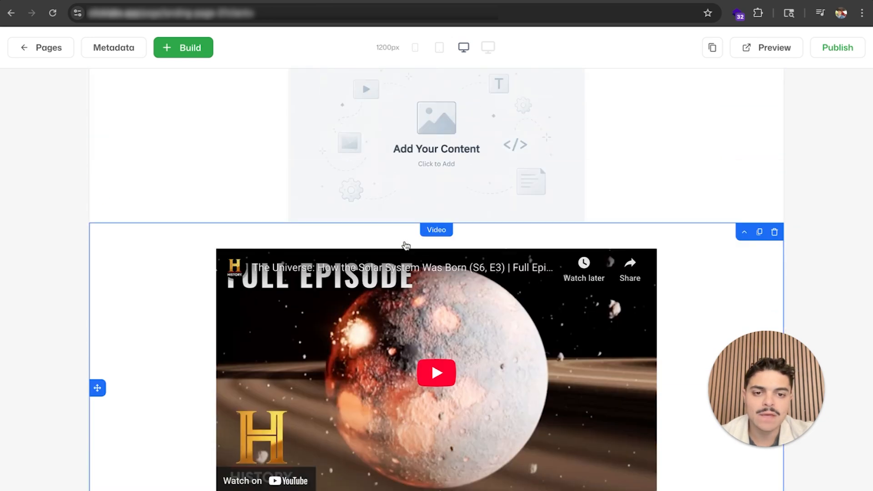
scroll(406, 246, "up", 10)
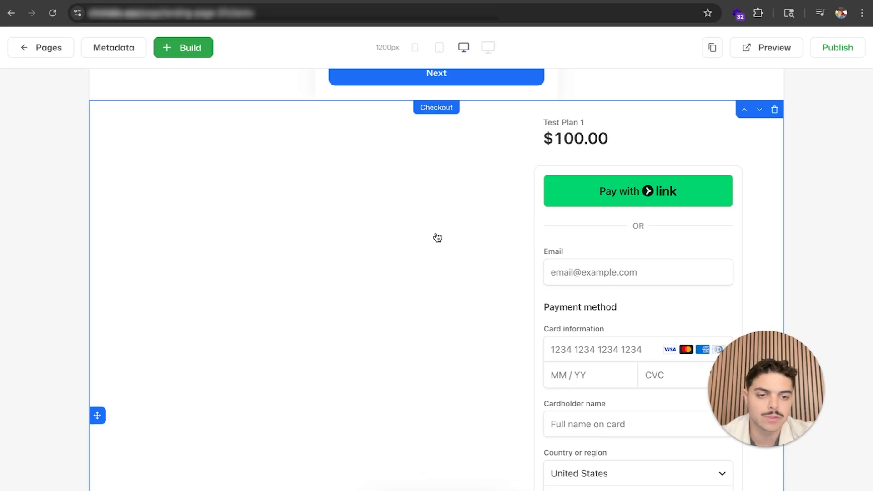
scroll(437, 237, "down", 4)
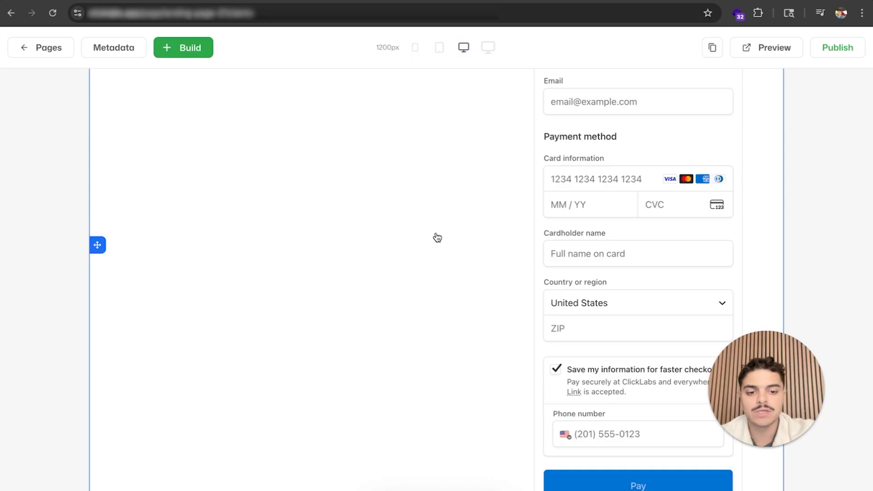
scroll(437, 237, "down", 3)
scroll(437, 237, "up", 6)
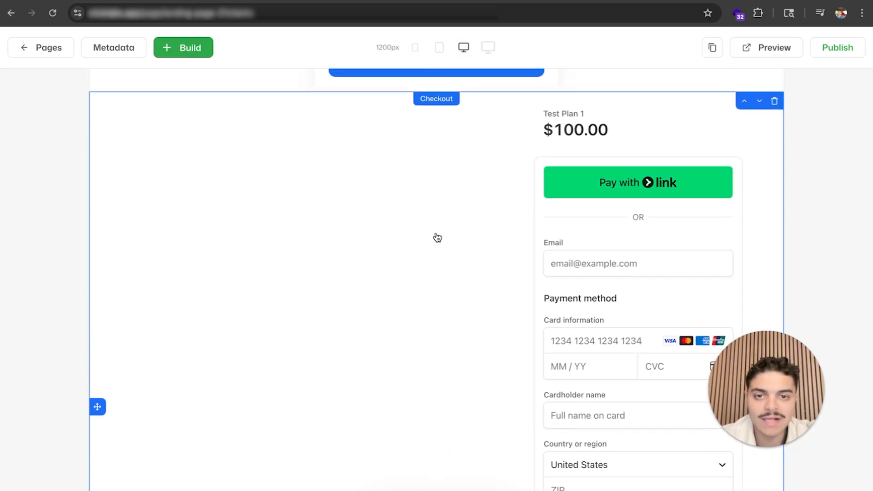
Leave the editor of ClickLabs Demo's New Form and open the site's list of checkouts.
scroll(437, 237, "down", 8)
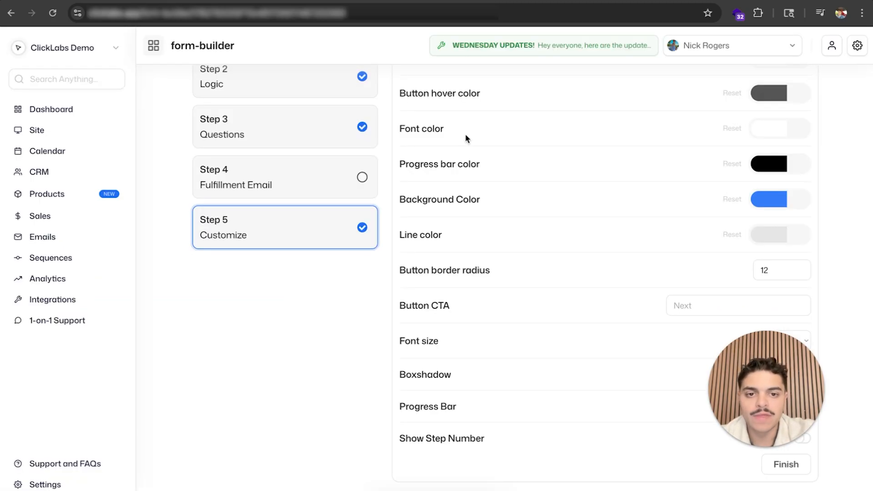
scroll(465, 136, "up", 4)
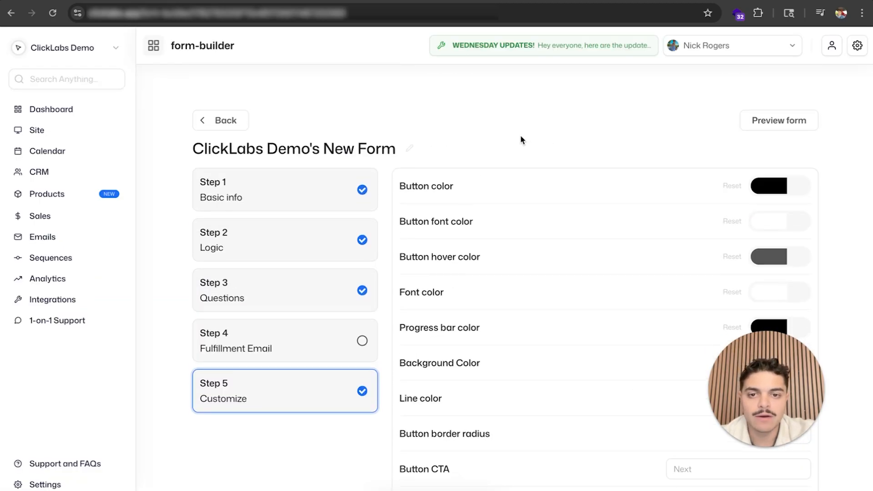
scroll(521, 140, "down", 1)
left_click(222, 120)
left_click(488, 124)
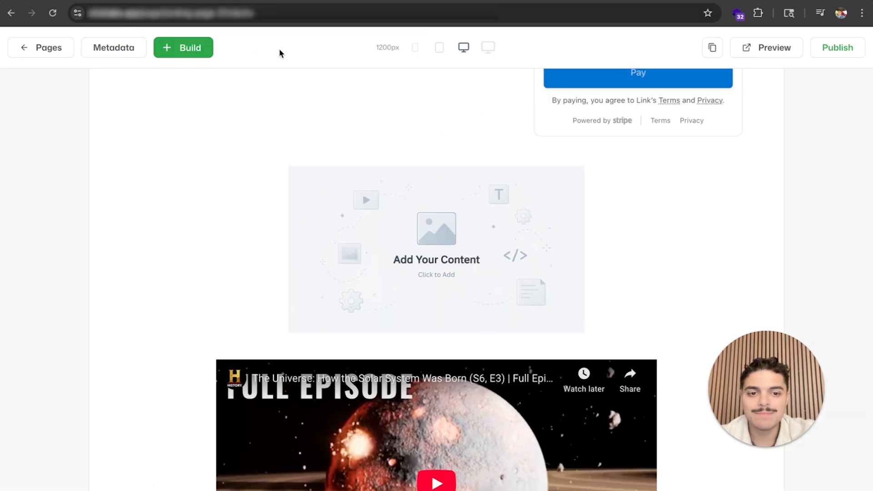
Open the settings of the page's checkout element, view the checkouts it can be linked to, and close the settings.
scroll(440, 234, "up", 4)
left_click(419, 187)
scroll(141, 313, "down", 10)
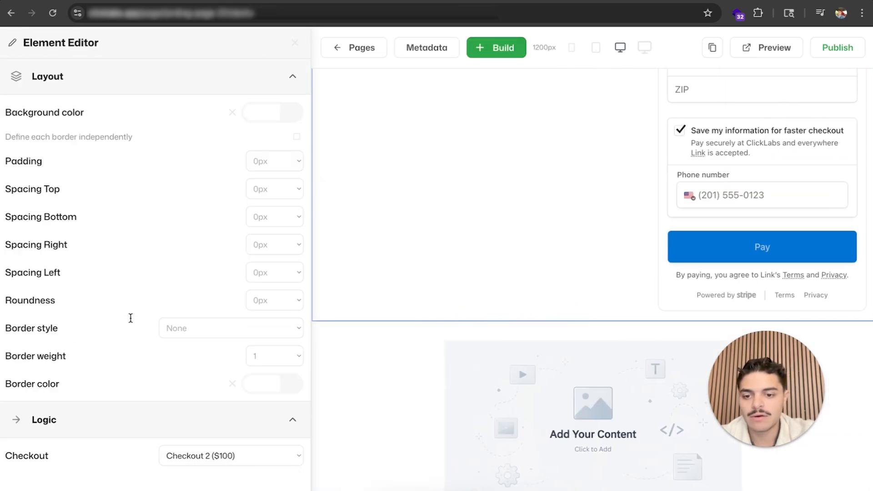
left_click(182, 457)
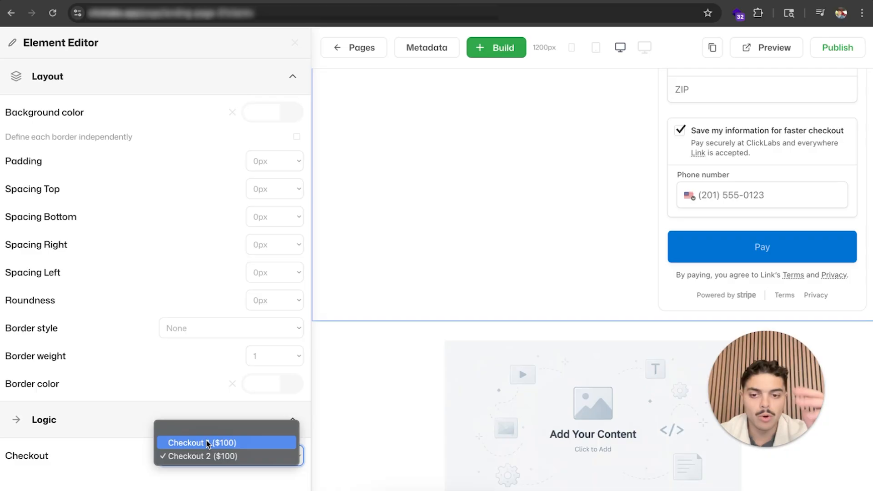
left_click(291, 44)
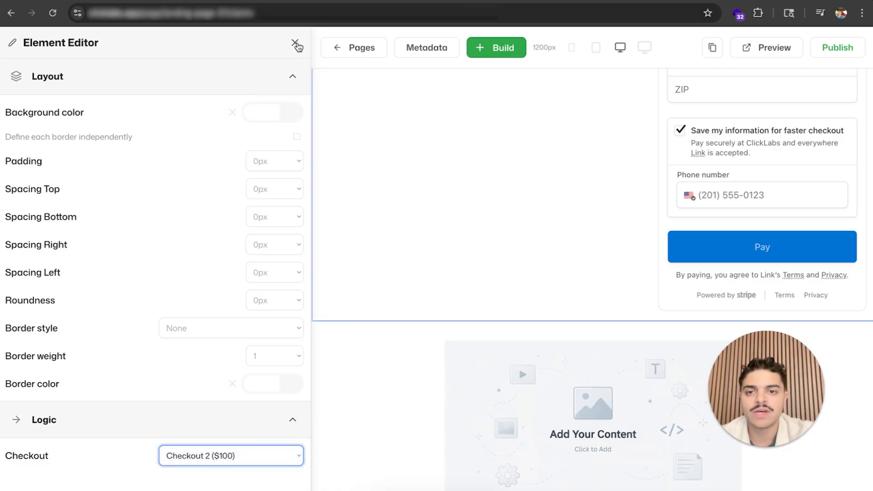
left_click(291, 43)
Add a Book element to the page between the second form and the checkout section.
scroll(341, 226, "down", 7)
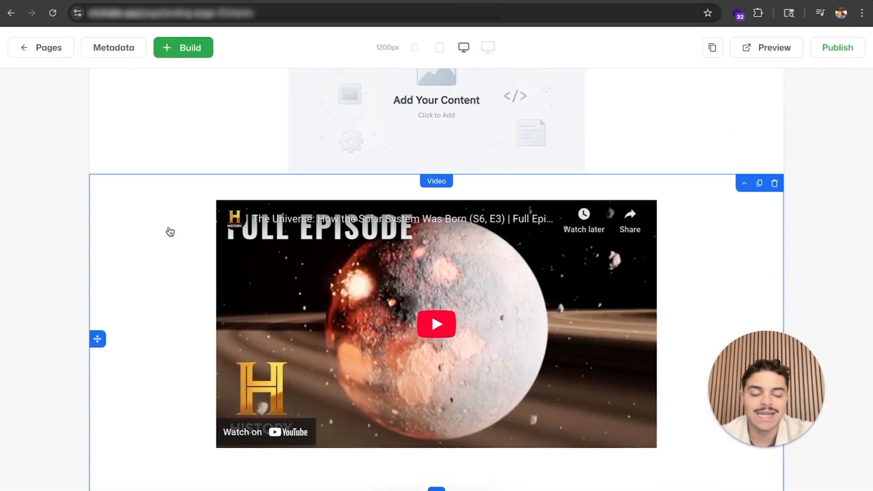
scroll(169, 232, "up", 10)
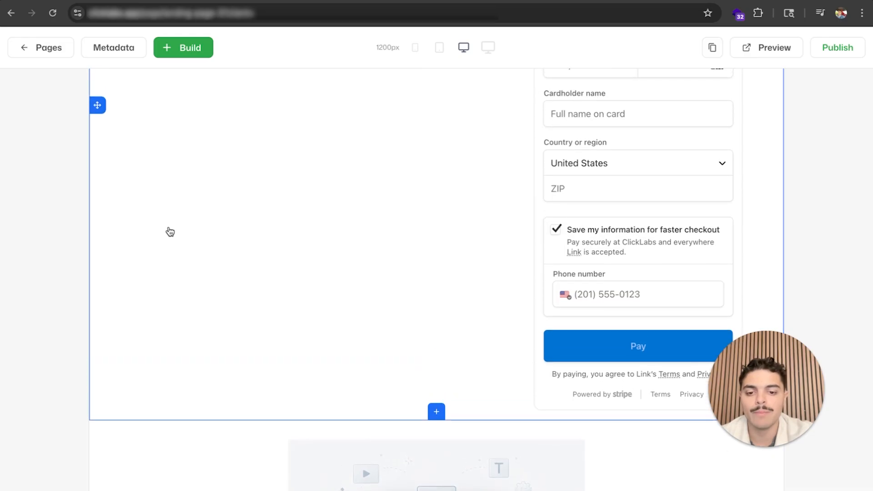
scroll(170, 232, "up", 12)
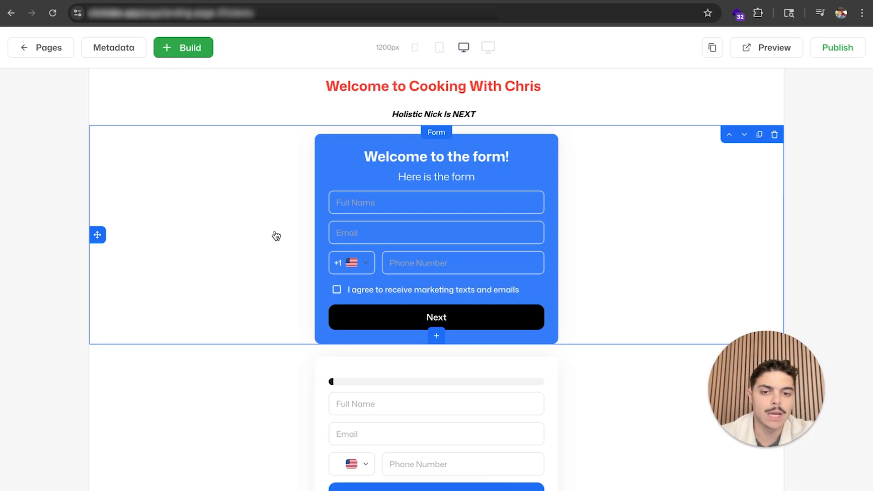
scroll(395, 251, "down", 5)
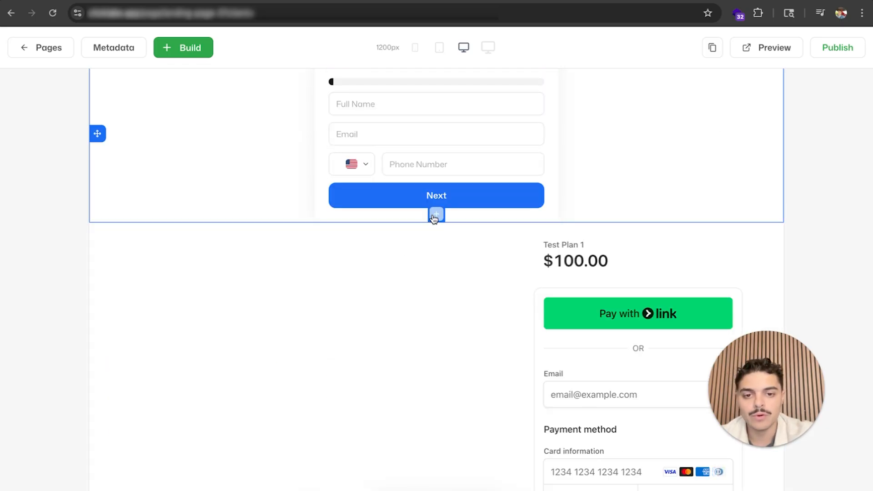
left_click(435, 215)
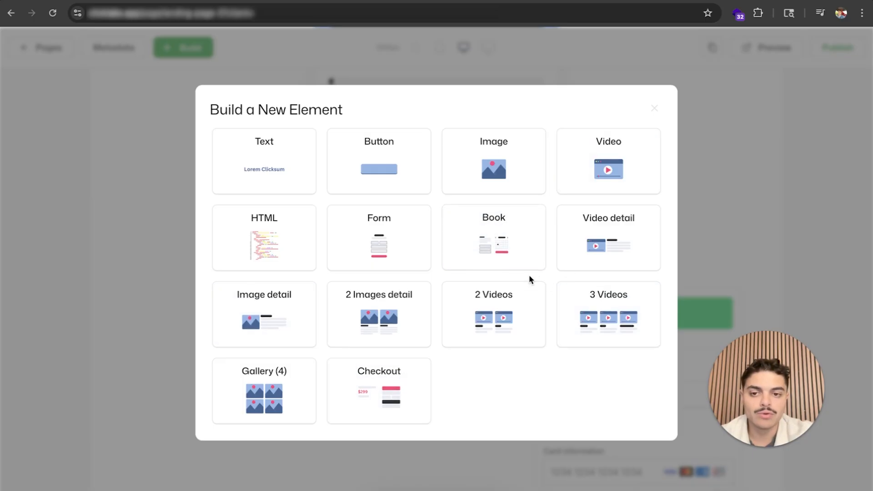
left_click(501, 245)
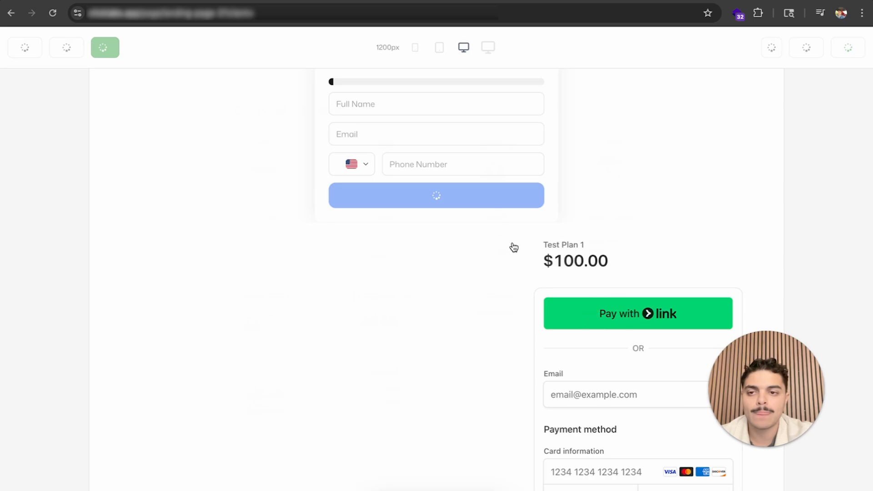
Open the Book element's settings and choose Fitness Demo as its event type.
left_click(309, 246)
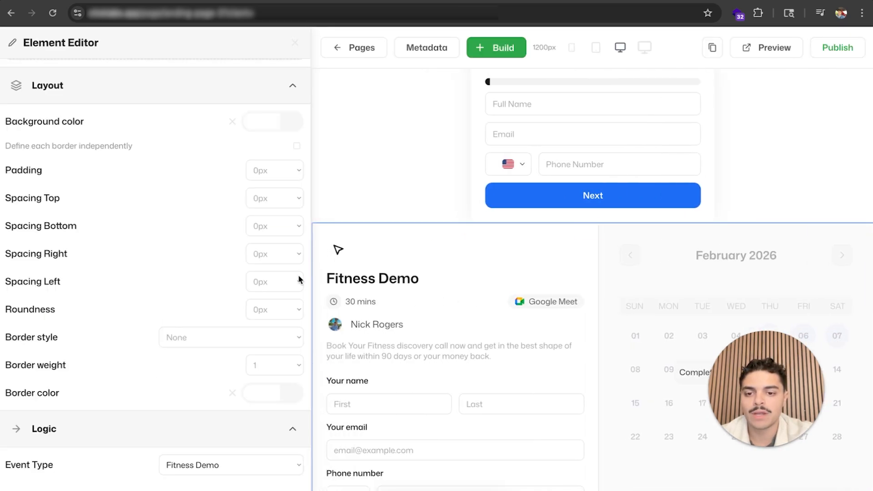
left_click(227, 456)
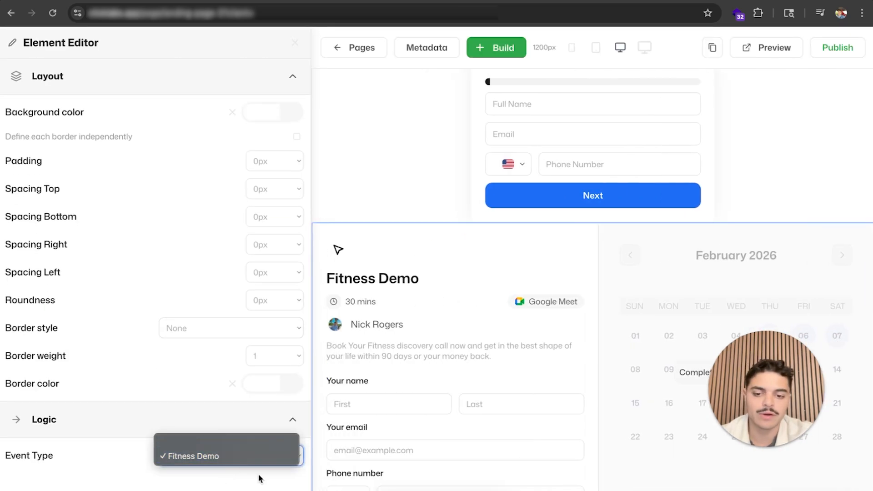
left_click(264, 457)
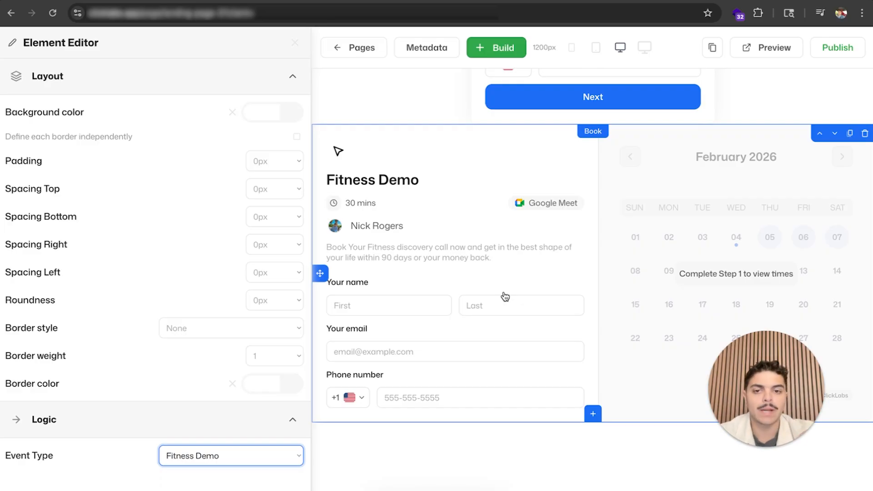
Switch to the ClickLabs dashboard, open the Events Calendar and view the hosts its events can be filtered by.
left_click(143, 1)
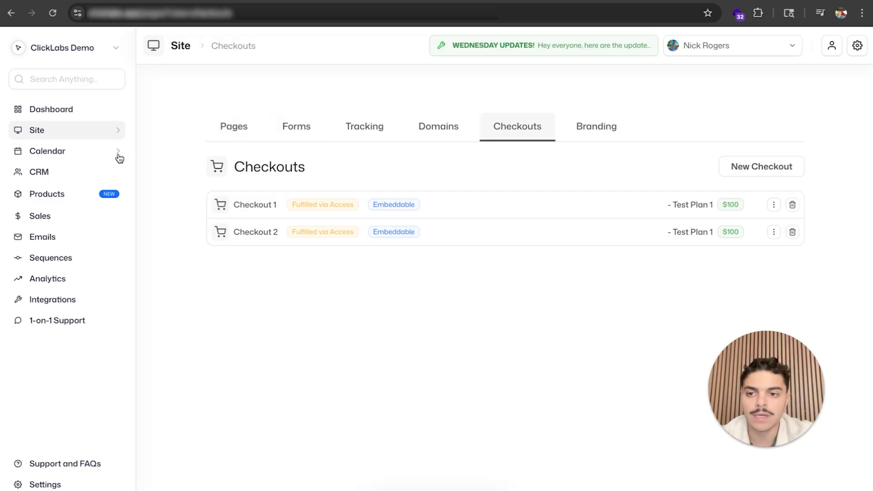
left_click(73, 151)
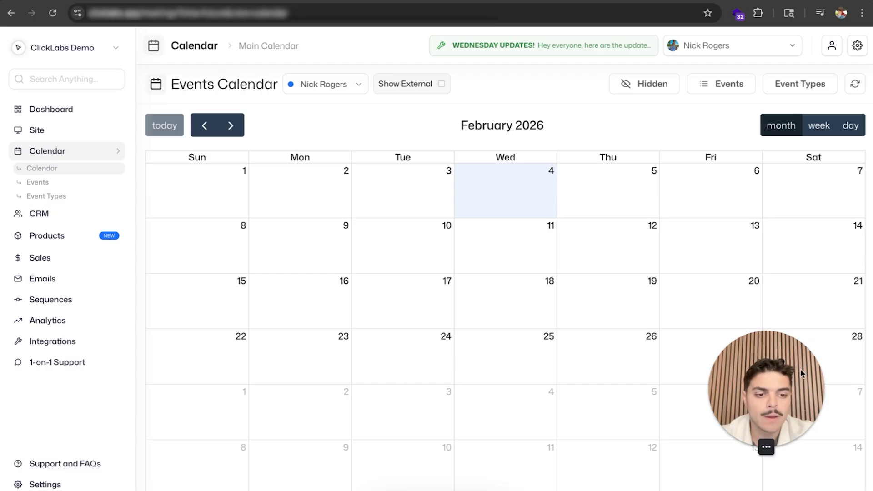
left_click_drag(801, 373, 740, 369)
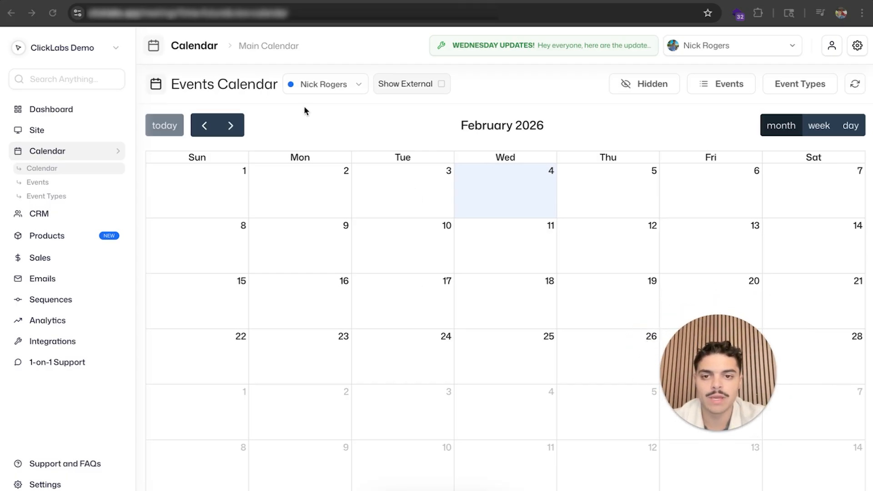
left_click(325, 85)
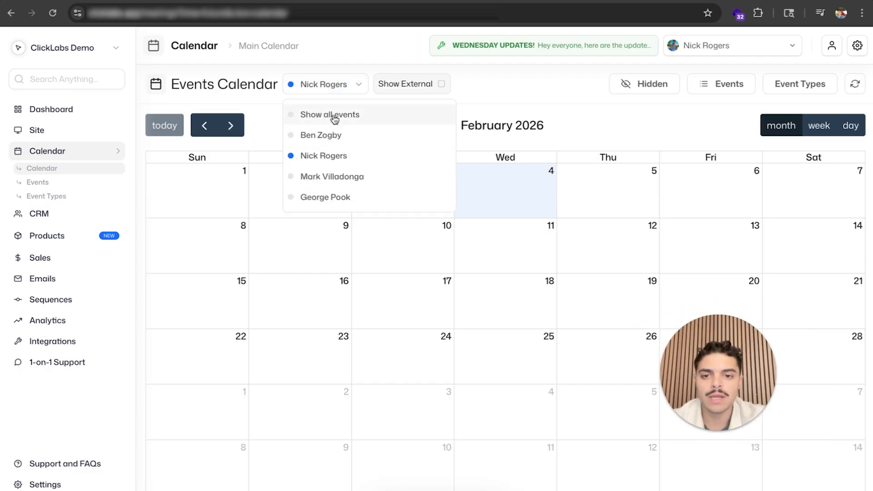
left_click(331, 84)
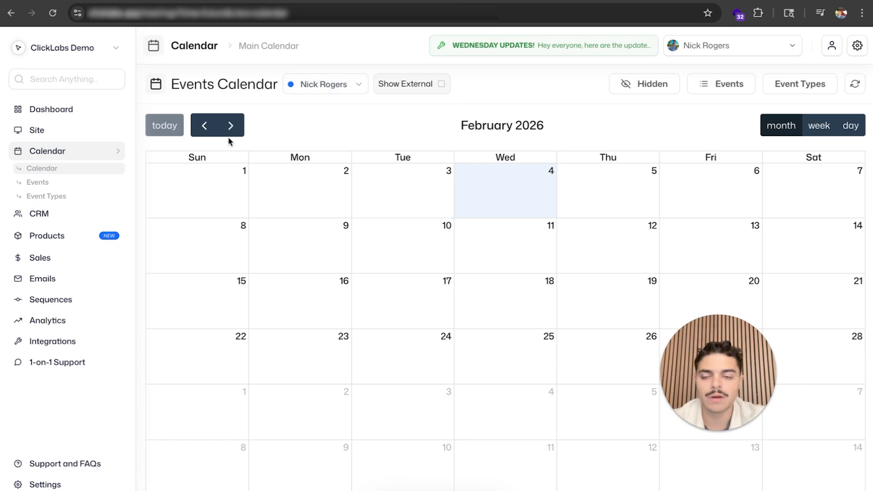
Show January 2026 in the calendar, examine the details of the booking on the 13th, and close them.
left_click(206, 129)
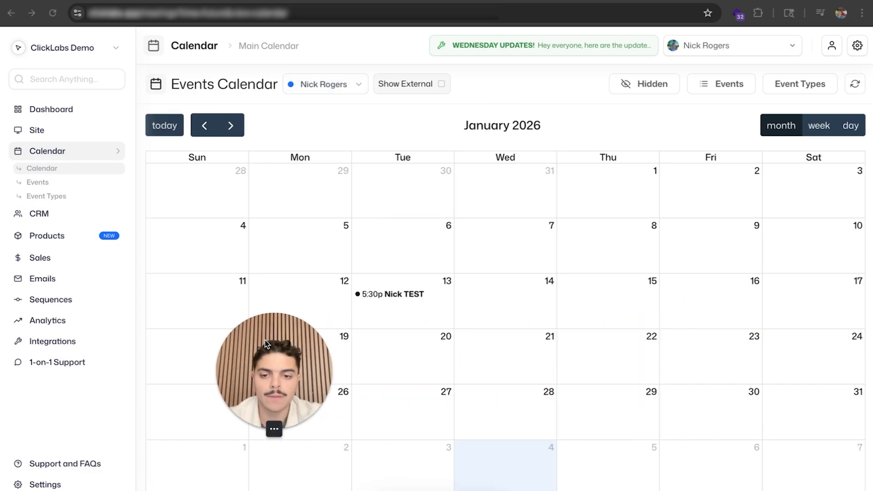
left_click(396, 295)
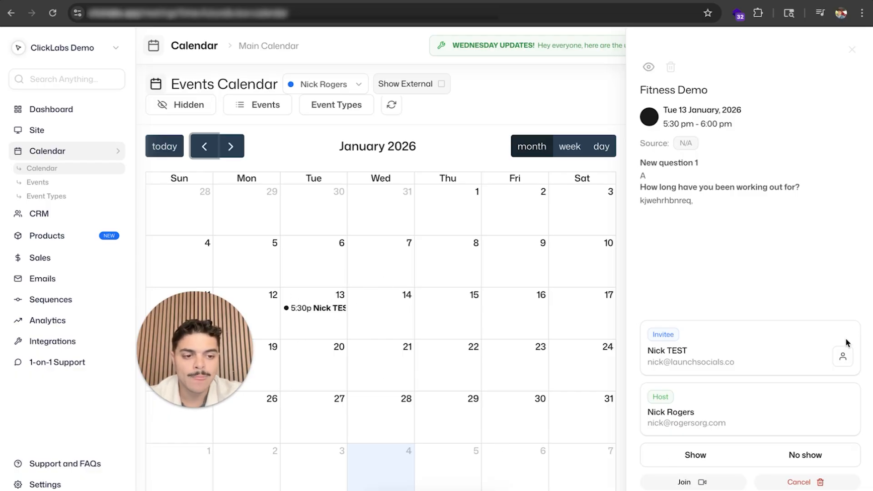
left_click_drag(207, 342, 546, 359)
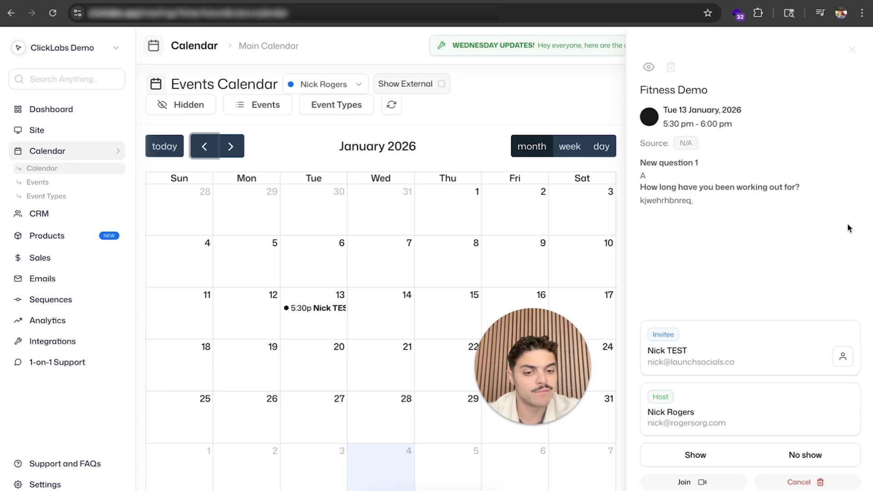
left_click(851, 50)
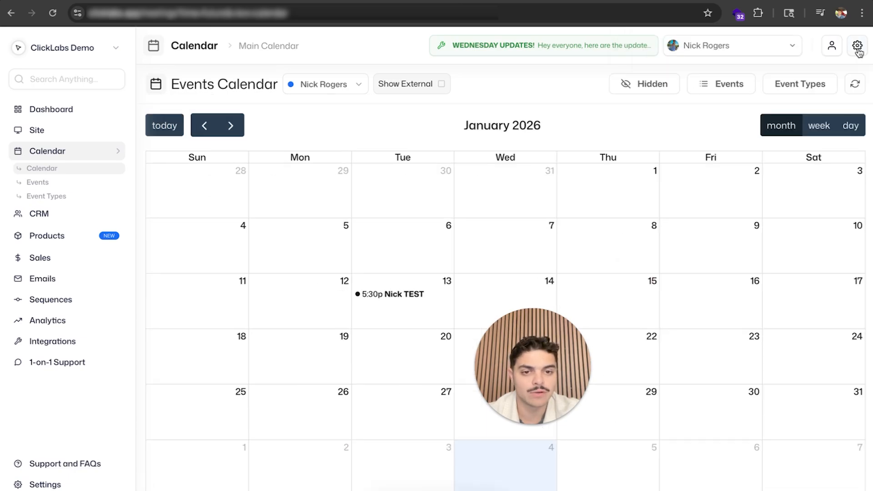
Open the Fitness Demo event type for editing and go to its After Booking step.
left_click(782, 85)
left_click_drag(556, 375, 749, 380)
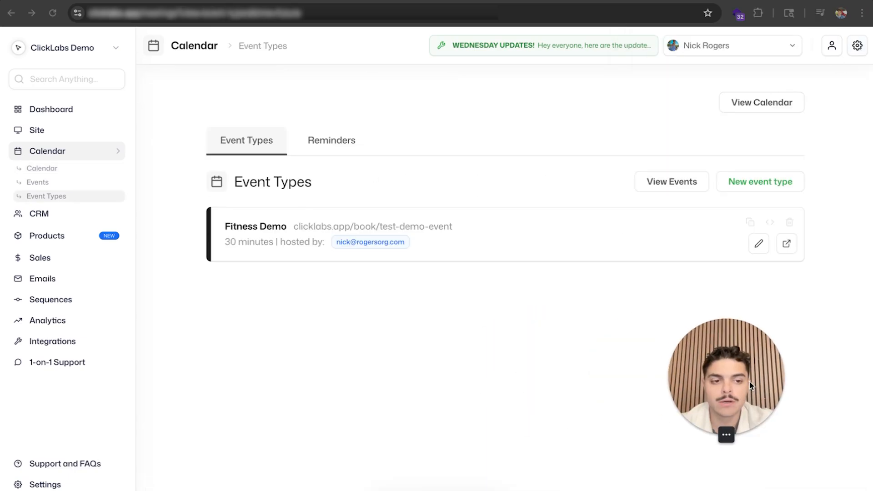
left_click(759, 244)
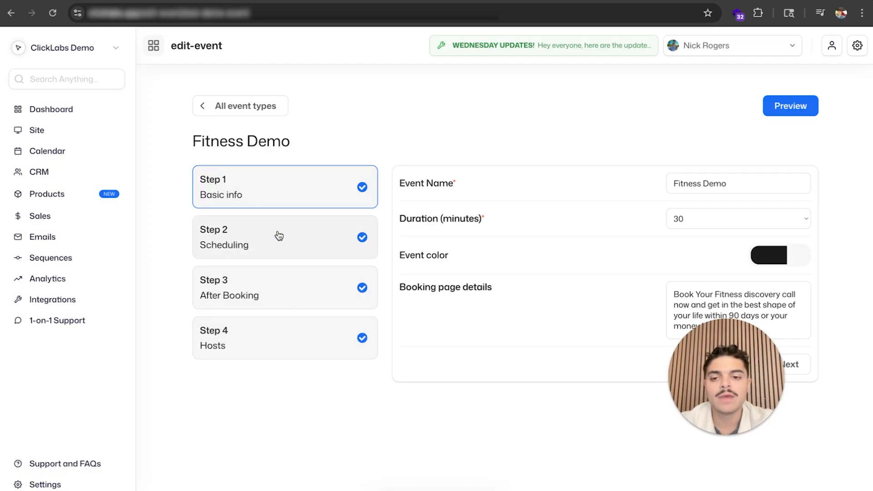
left_click_drag(716, 385, 755, 398)
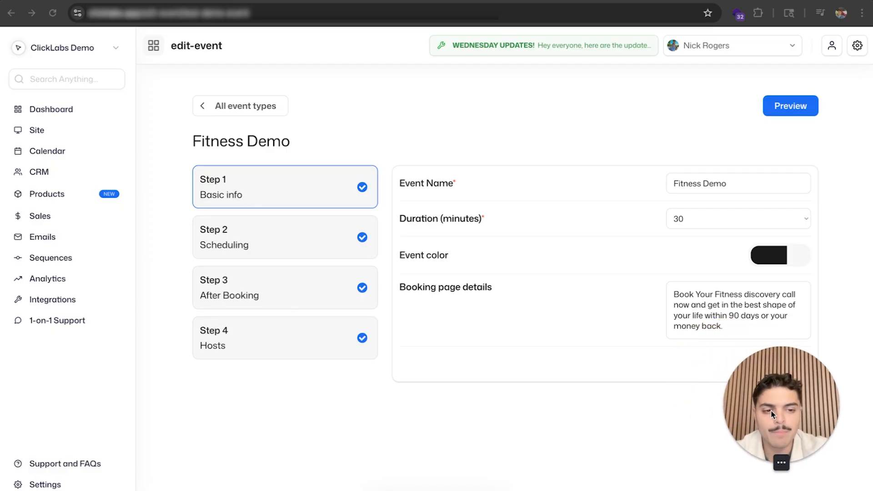
left_click(287, 280)
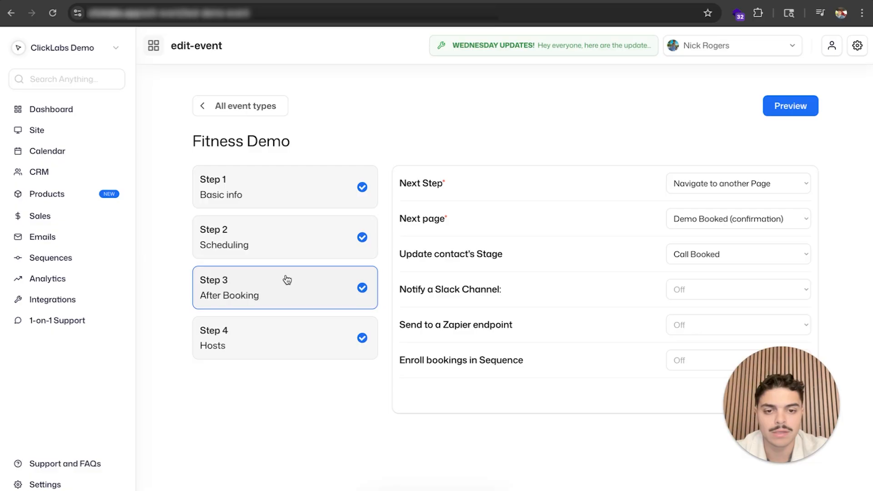
Examine the Next Step and Next page options and the contact stage setting in Fitness Demo's After Booking step.
left_click_drag(789, 380, 190, 329)
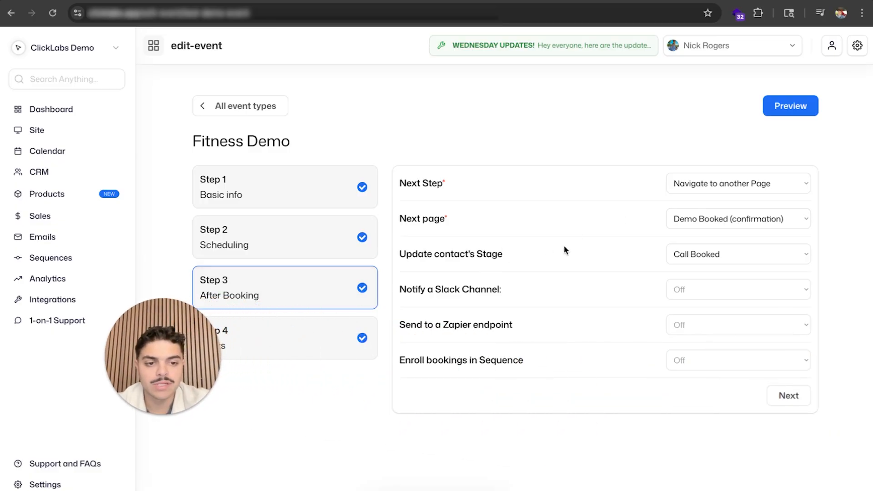
left_click(692, 221)
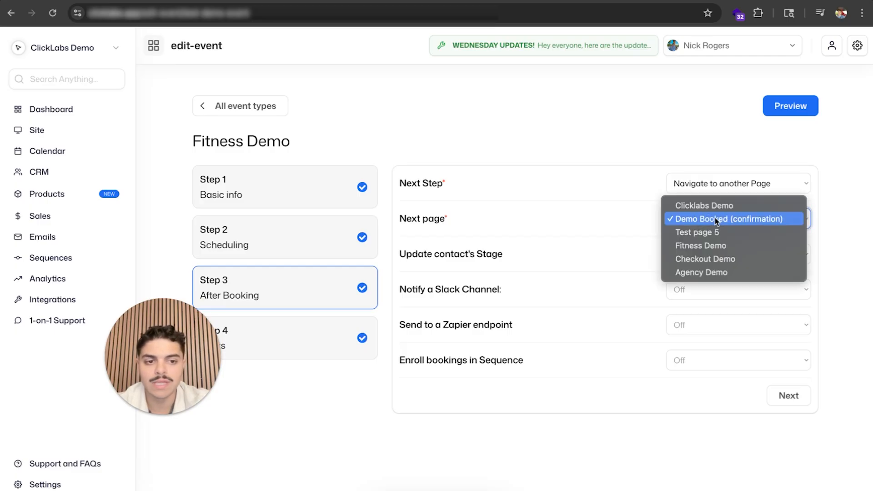
left_click(611, 218)
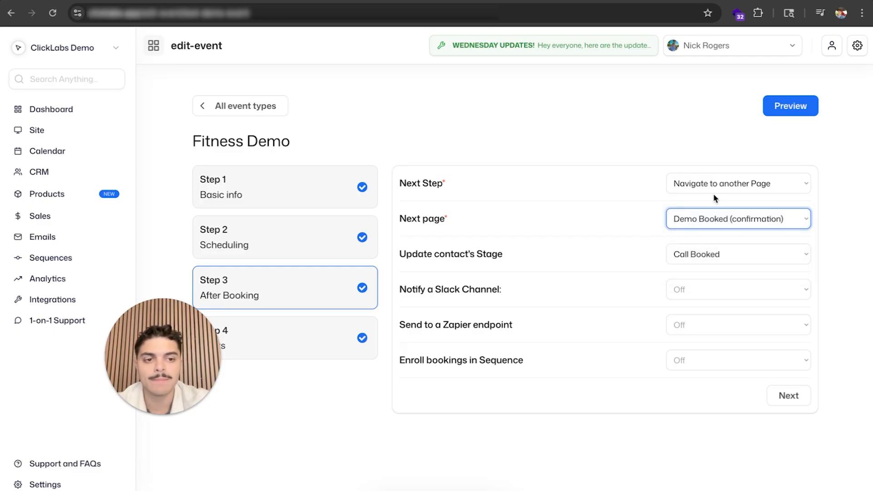
left_click(718, 181)
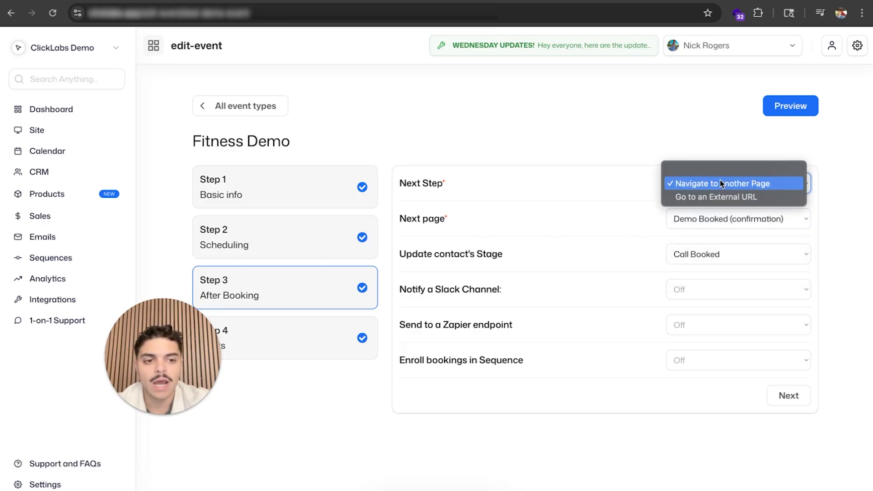
left_click(622, 142)
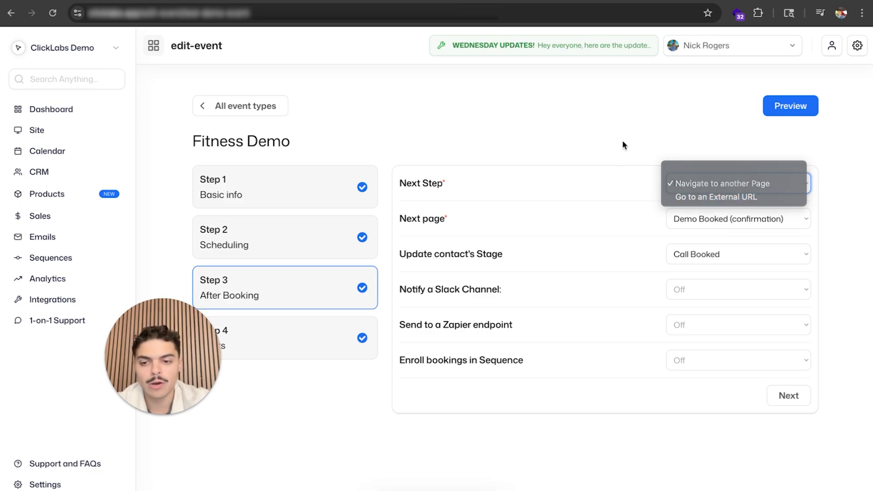
double_click(469, 253)
left_click(445, 256)
left_click_drag(411, 253, 502, 252)
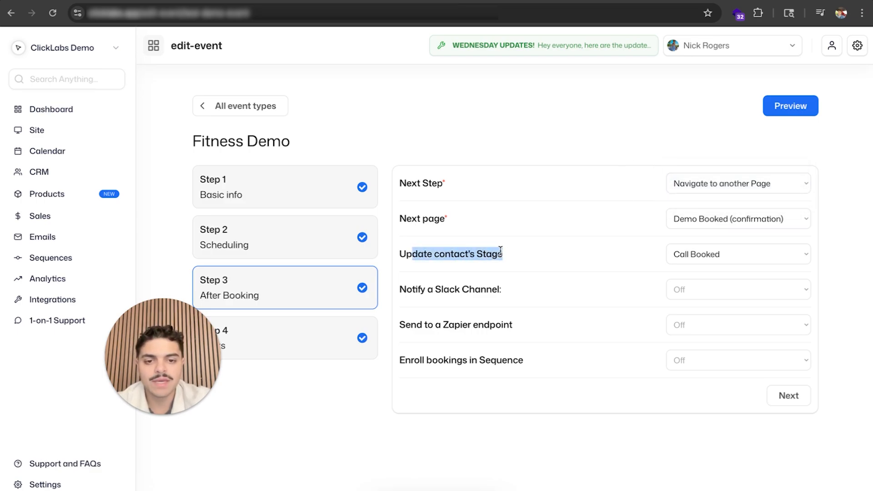
left_click(502, 253)
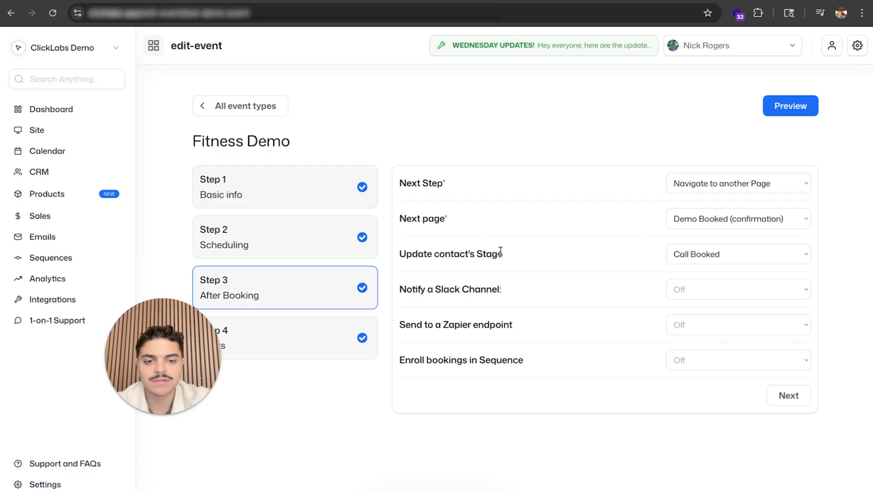
Review Fitness Demo's contact stage and Slack notification options, and enroll its bookings in the Precall Flow sequence.
left_click(688, 253)
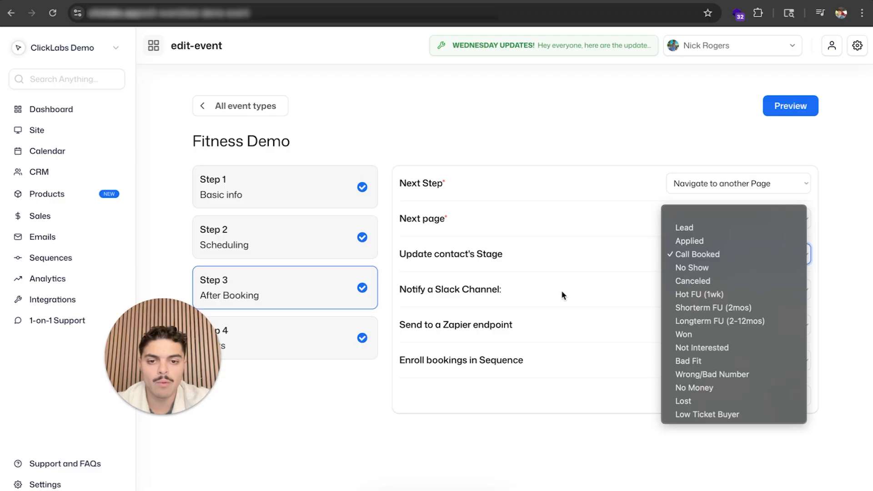
left_click(684, 254)
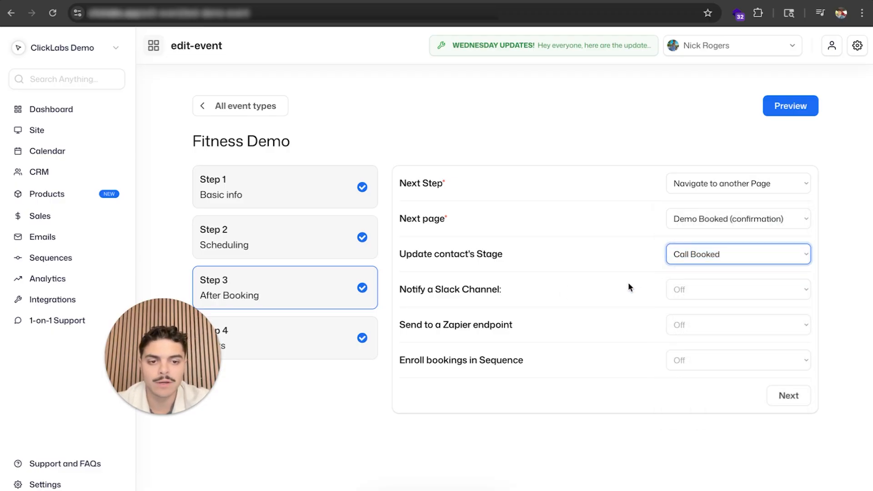
left_click(678, 286)
left_click(610, 289)
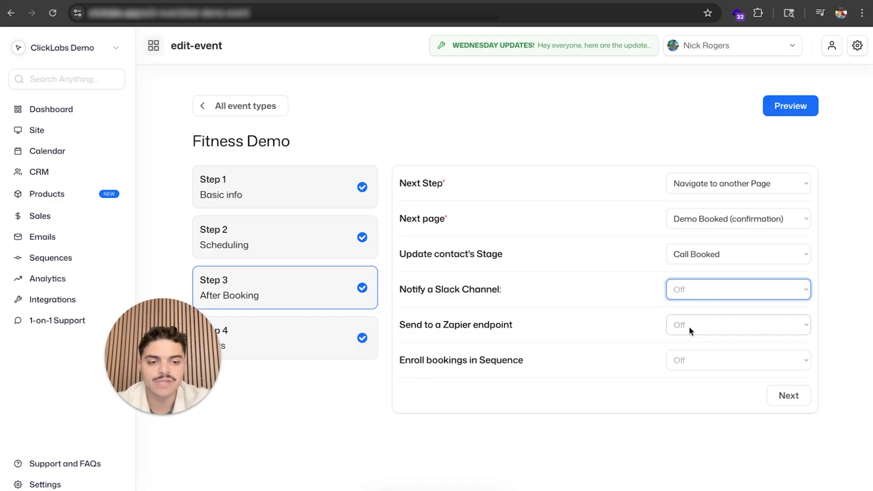
left_click(677, 363)
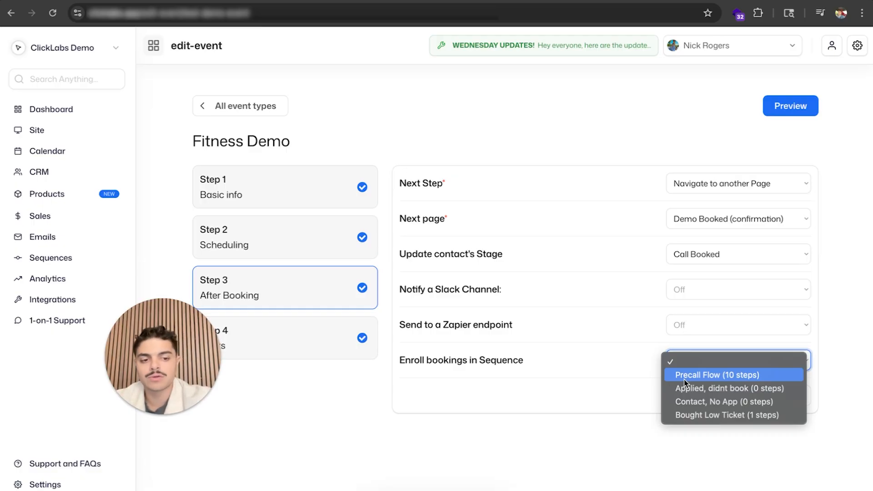
left_click(684, 379)
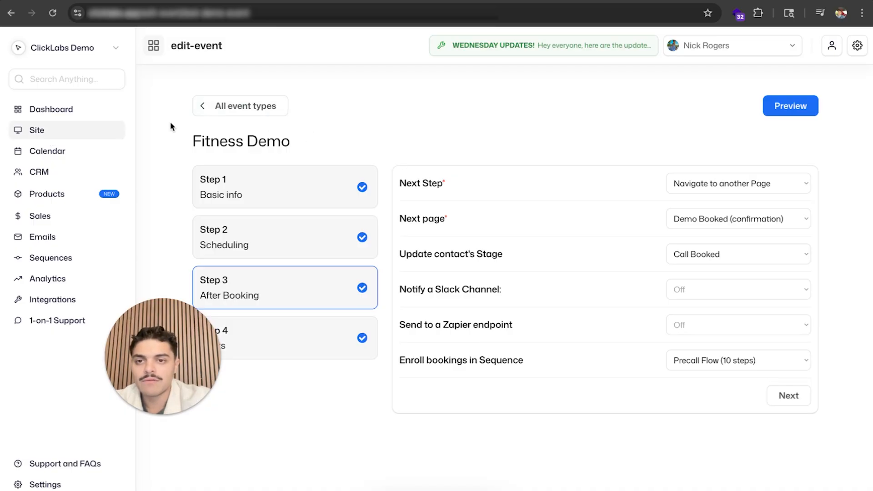
Return to the calendar, open the January 13, 2026 Fitness Demo booking and go to its invitee's CRM record.
left_click(236, 112)
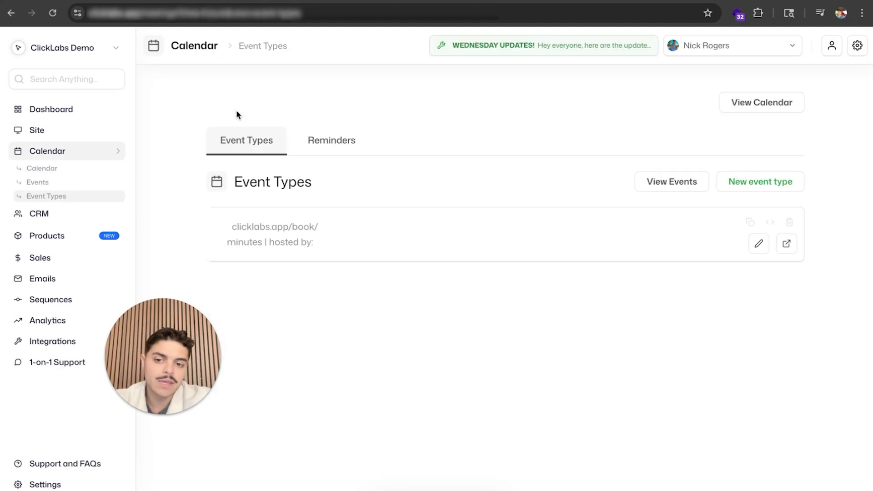
left_click(203, 46)
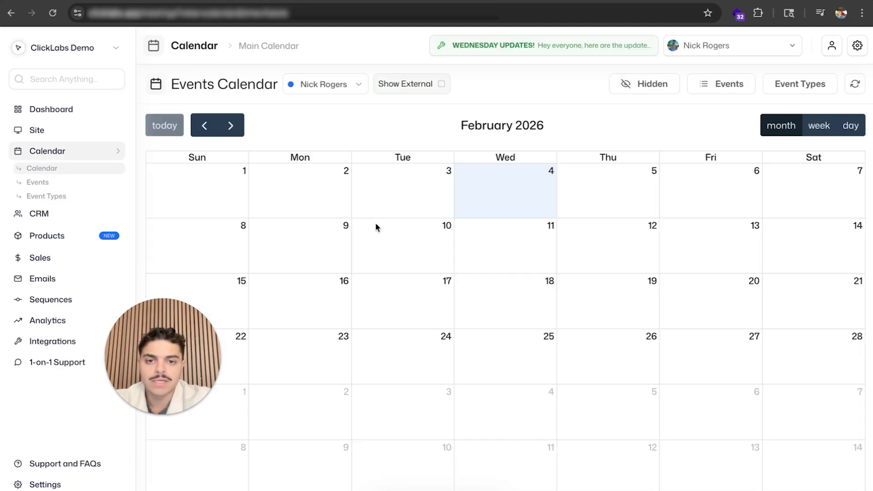
left_click(205, 126)
left_click(376, 295)
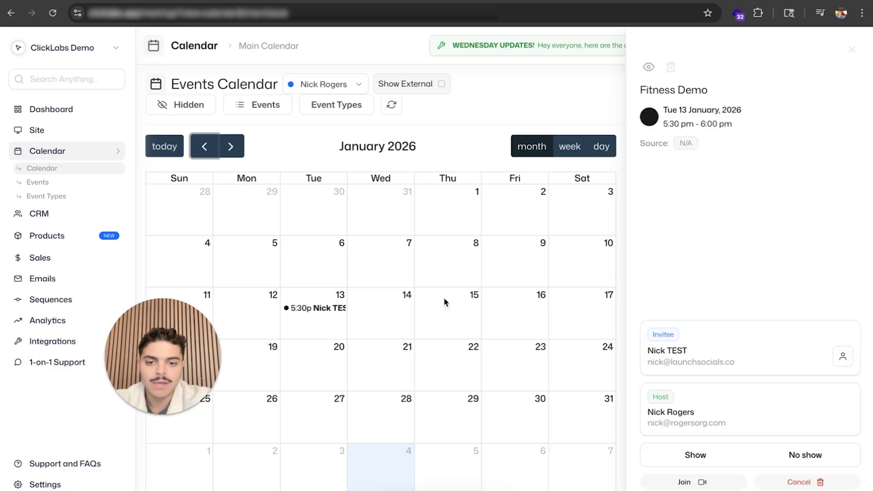
left_click(842, 353)
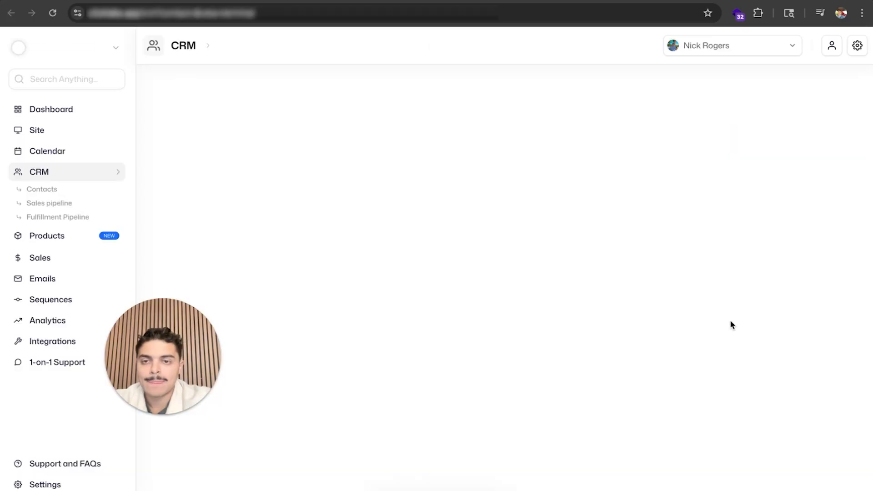
Open the CRM contacts list and look through its contacts' stages, creation dates and sources.
left_click_drag(170, 325, 800, 369)
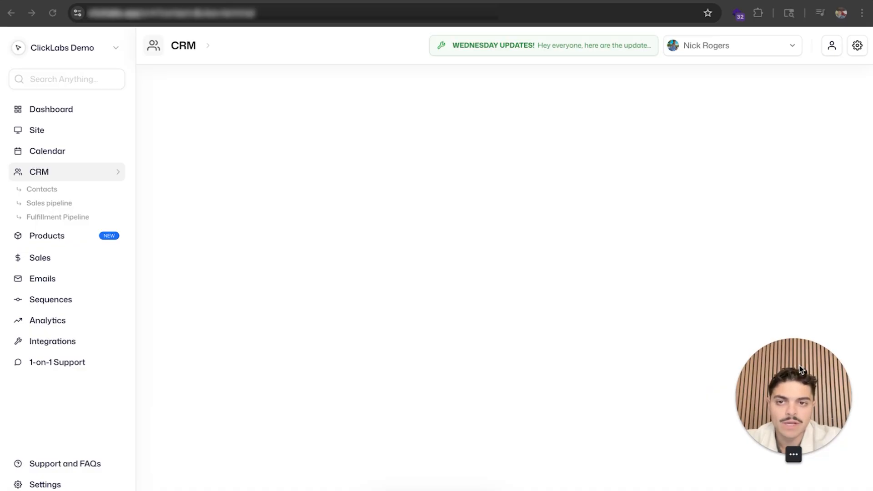
left_click(55, 188)
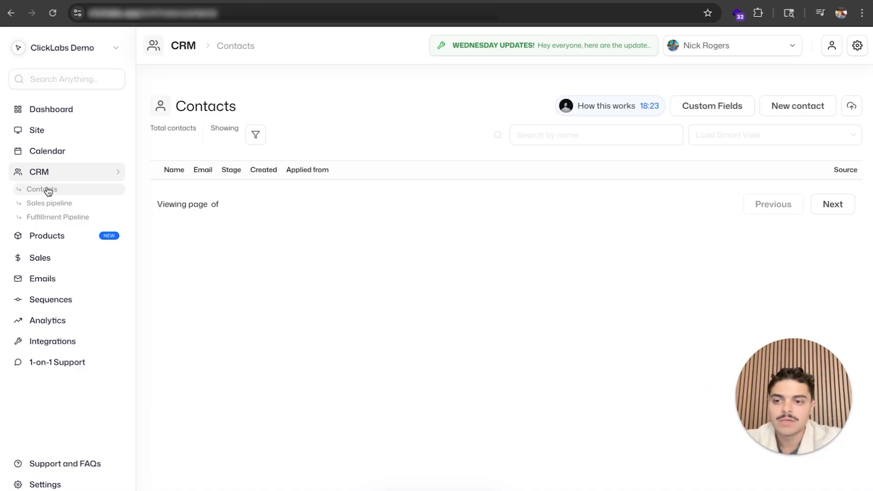
scroll(261, 214, "down", 5)
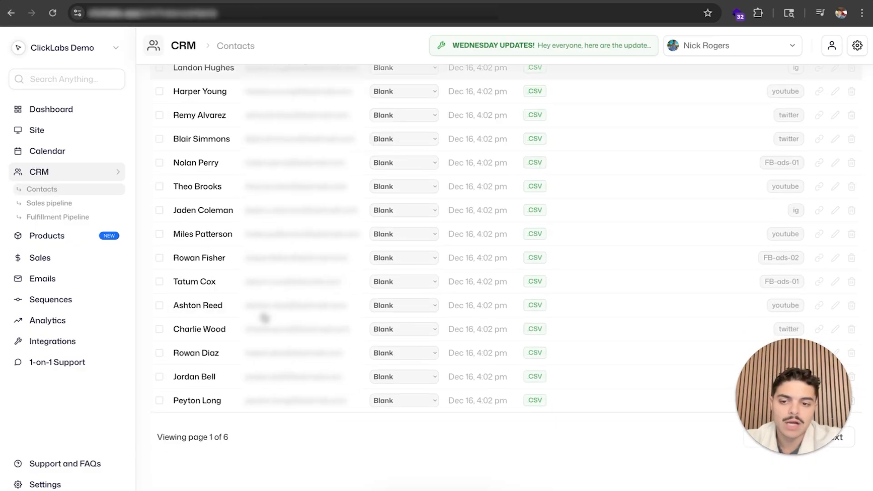
scroll(263, 311, "up", 5)
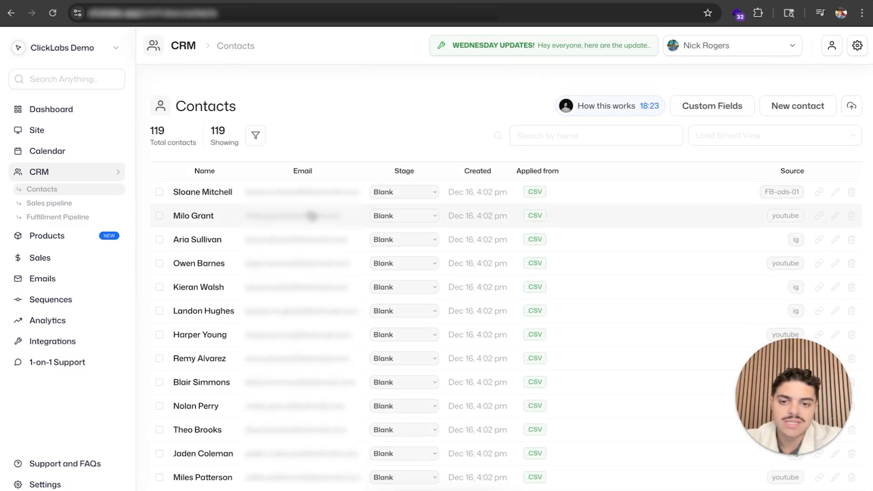
scroll(304, 332, "down", 5)
scroll(302, 326, "up", 6)
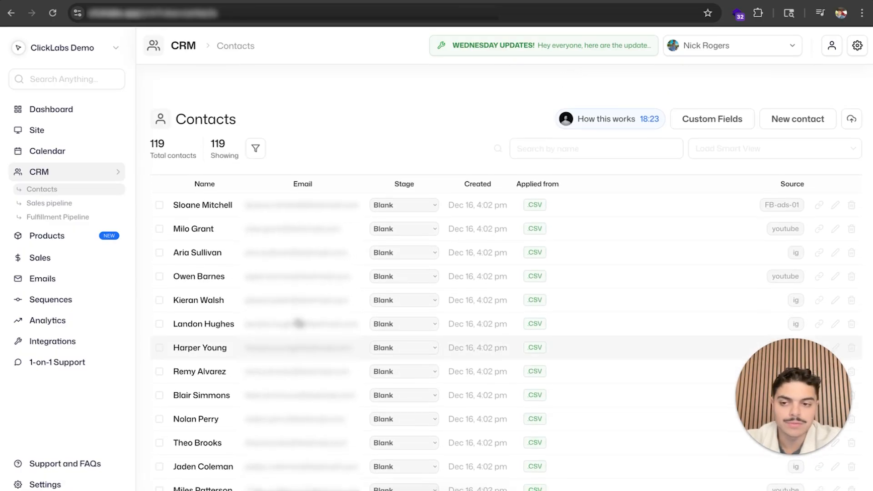
Open the CRM sales pipeline and look across its stages.
left_click(48, 204)
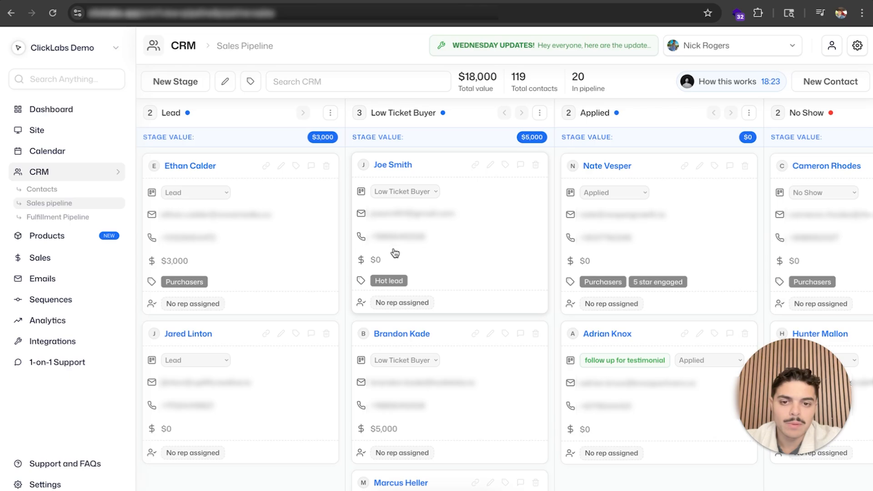
scroll(393, 252, "right", 10)
scroll(394, 251, "left", 10)
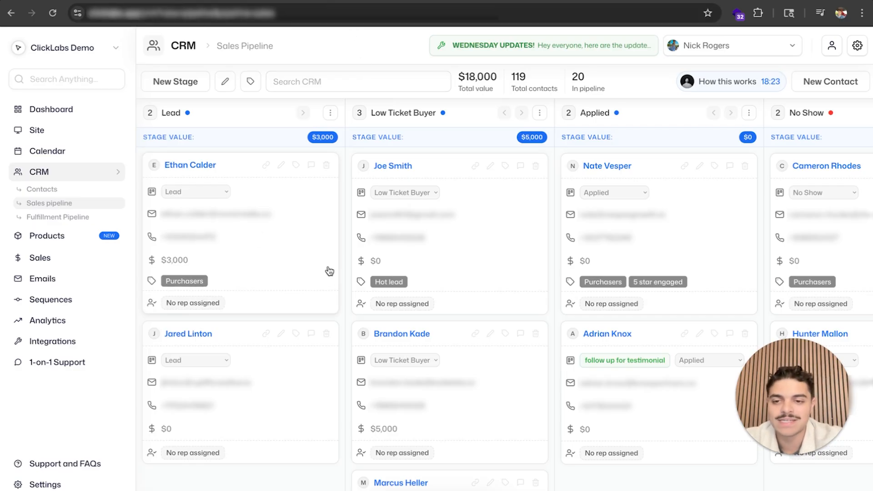
Open the first contact in the Low Ticket Buyer stage and examine its information, responses and available actions.
left_click(410, 179)
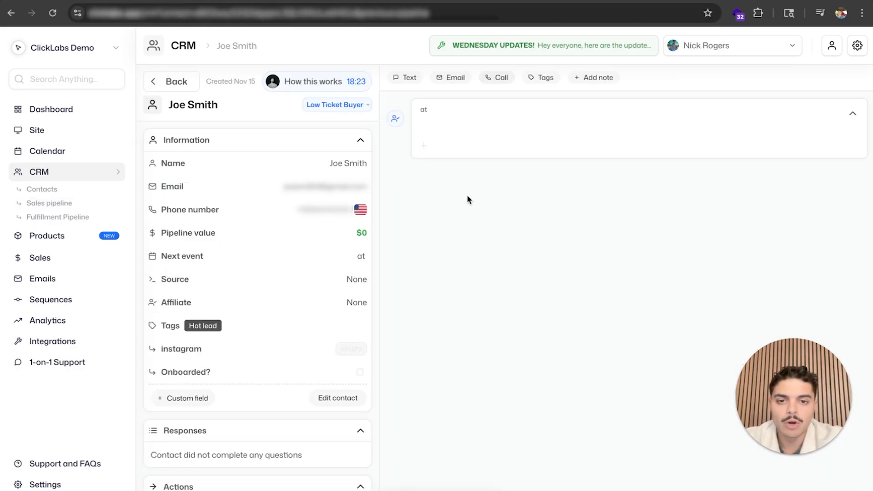
scroll(287, 302, "down", 2)
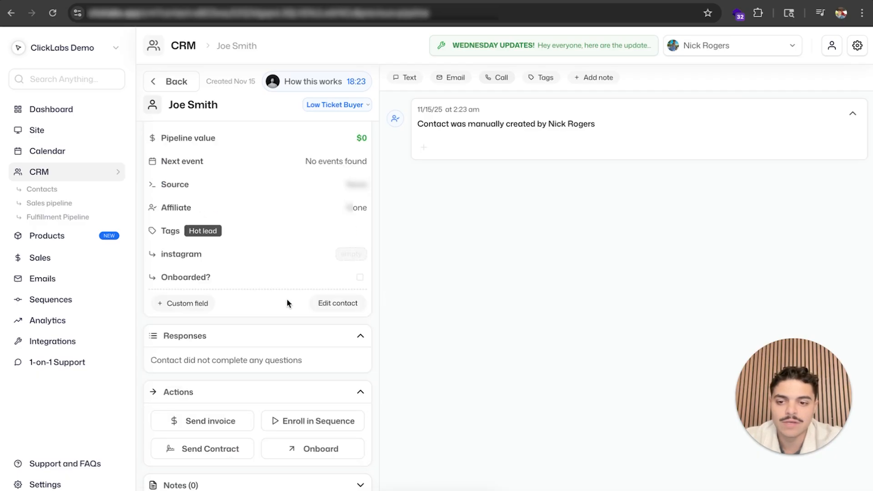
scroll(287, 303, "up", 2)
scroll(287, 303, "down", 2)
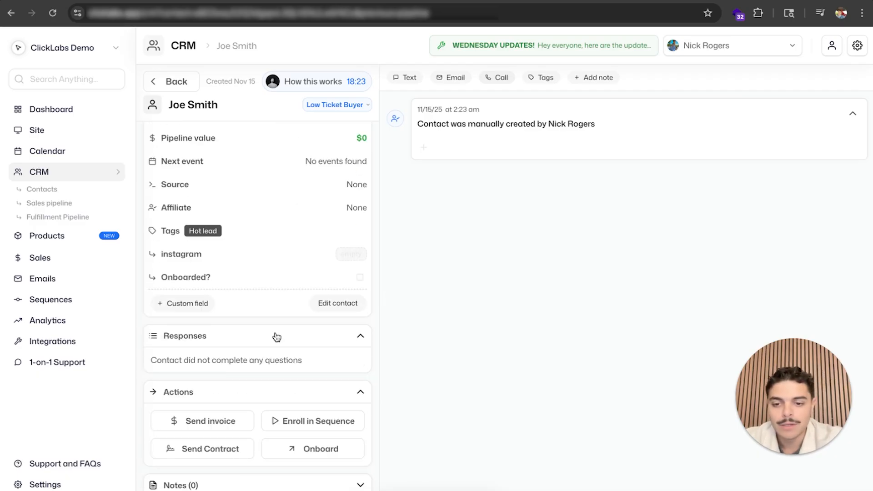
scroll(303, 237, "up", 2)
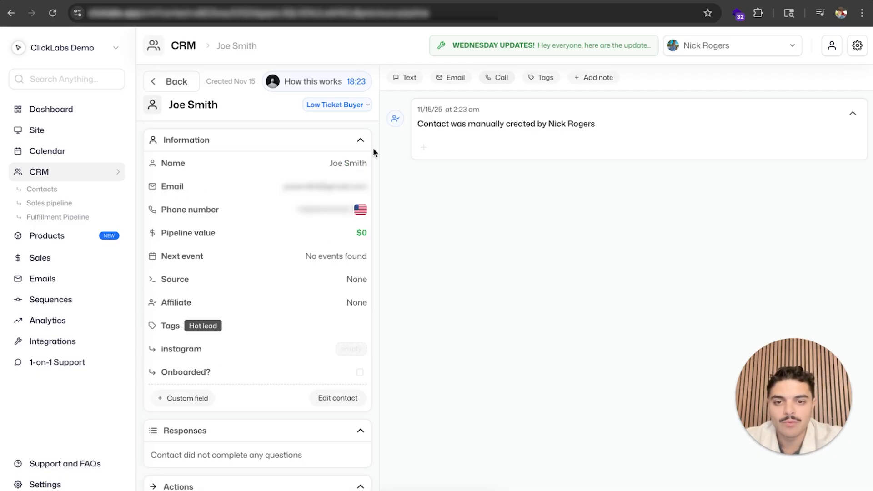
scroll(256, 168, "down", 2)
scroll(255, 168, "up", 2)
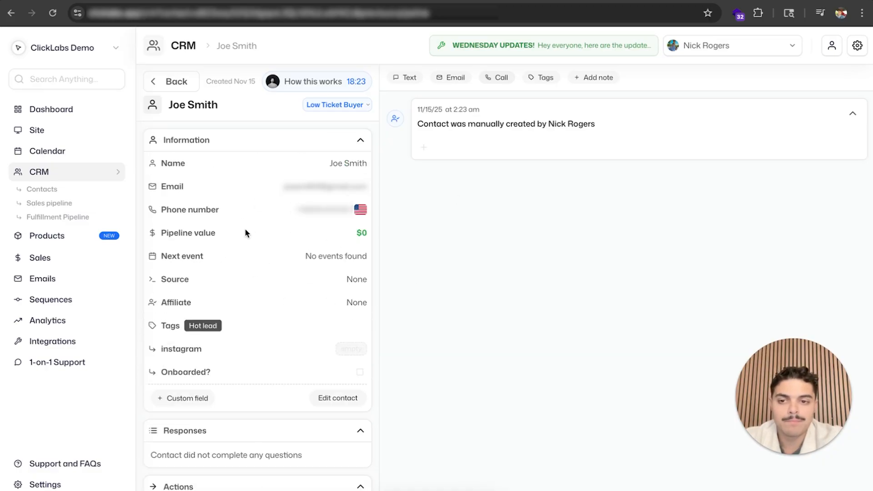
scroll(268, 273, "down", 2)
scroll(268, 274, "up", 2)
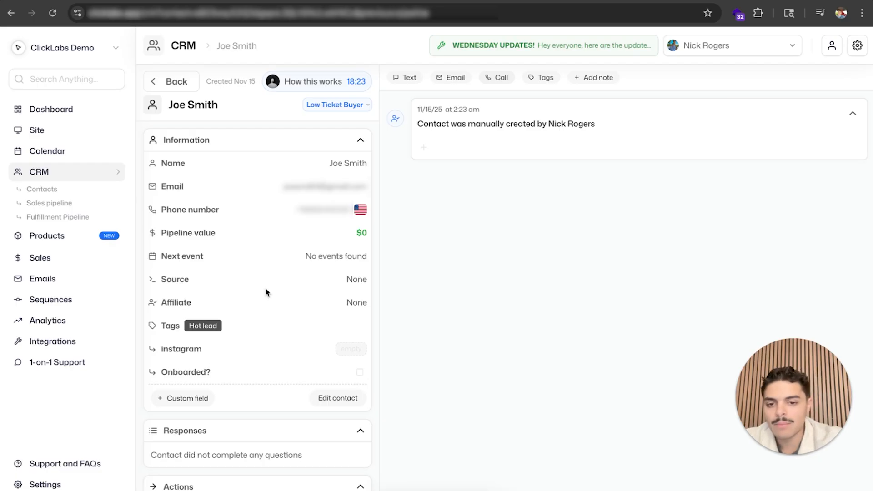
scroll(319, 330, "down", 1)
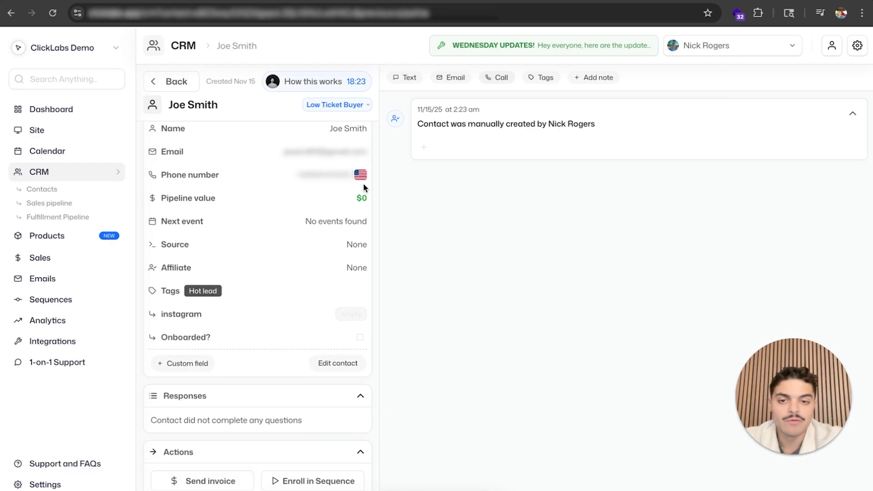
View the pipeline stages the contact can be assigned to, and leave the stage list without choosing one.
left_click(354, 106)
scroll(353, 41, "up", 2)
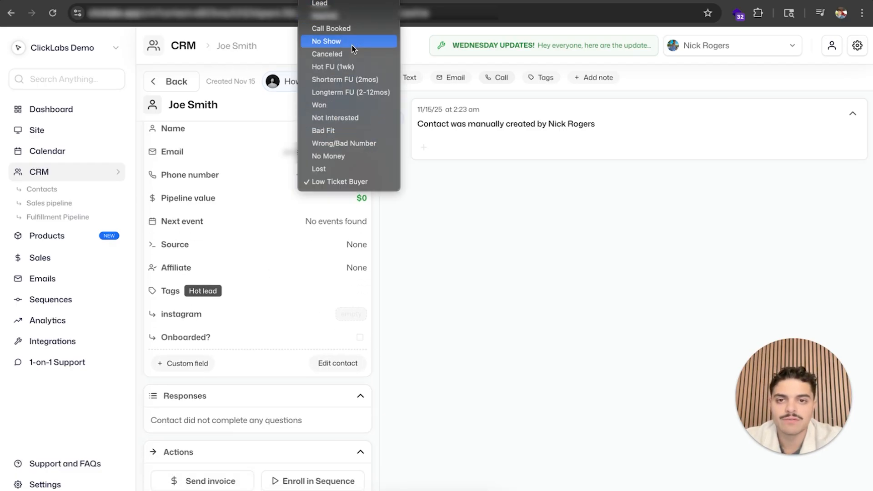
left_click(477, 218)
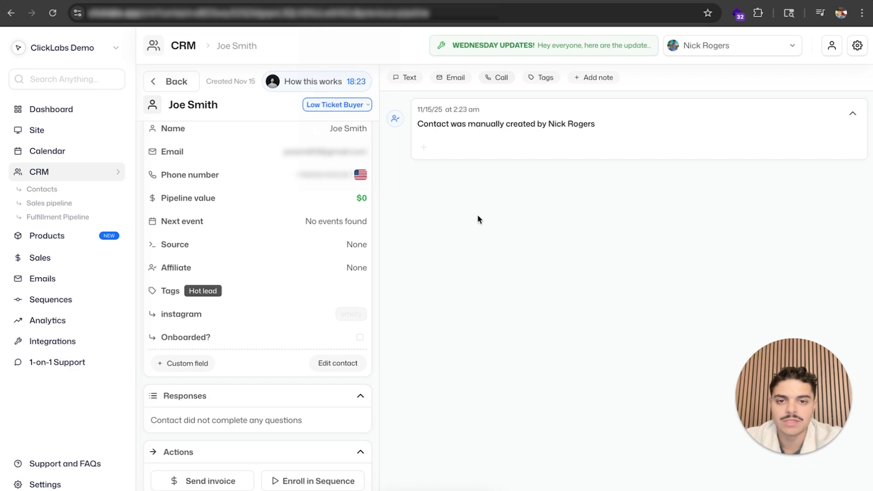
Show the contact's text, email and call options in the activity timeline.
left_click(405, 79)
left_click(448, 78)
left_click(483, 79)
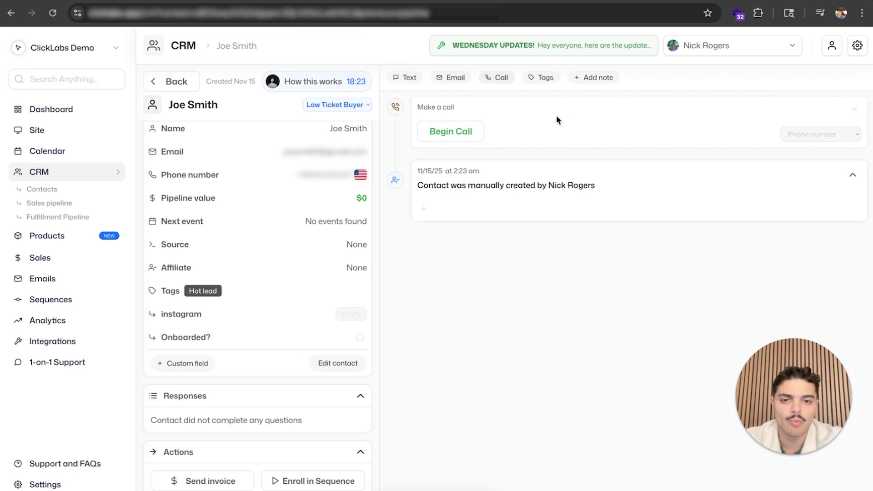
Add a note reading "se,kvhbwrhjfgw,rbnv w" to the contact.
left_click(600, 79)
left_click(401, 193)
type("se,kvhbwrhjfgw,rbnv w")
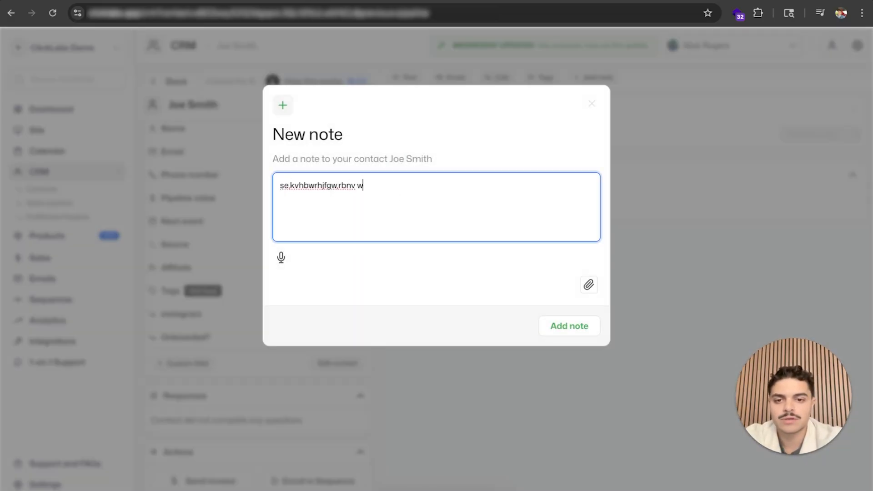
left_click(583, 332)
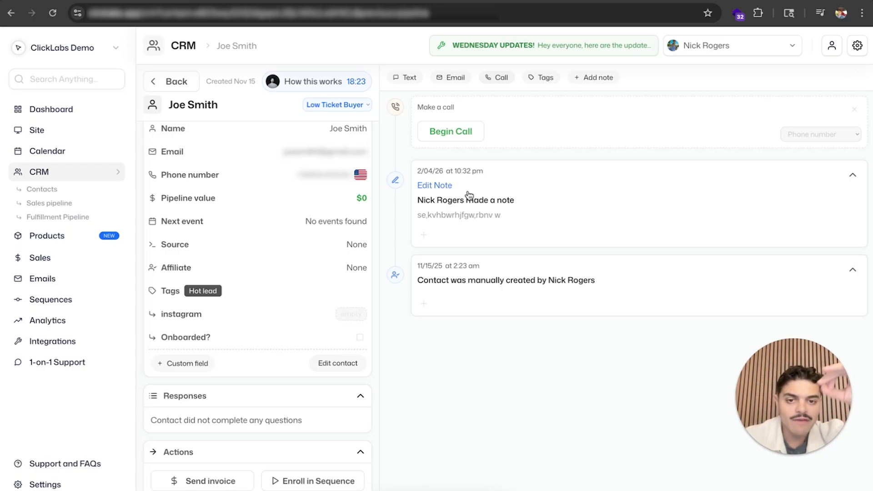
Open a new contract for the contact, view its template choices, and close it without sending.
scroll(253, 277, "down", 1)
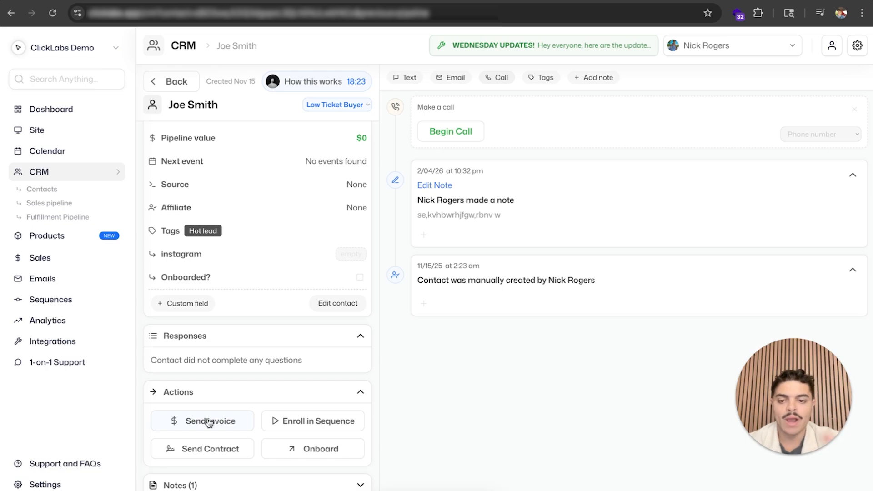
left_click(205, 448)
left_click(298, 289)
left_click(301, 277)
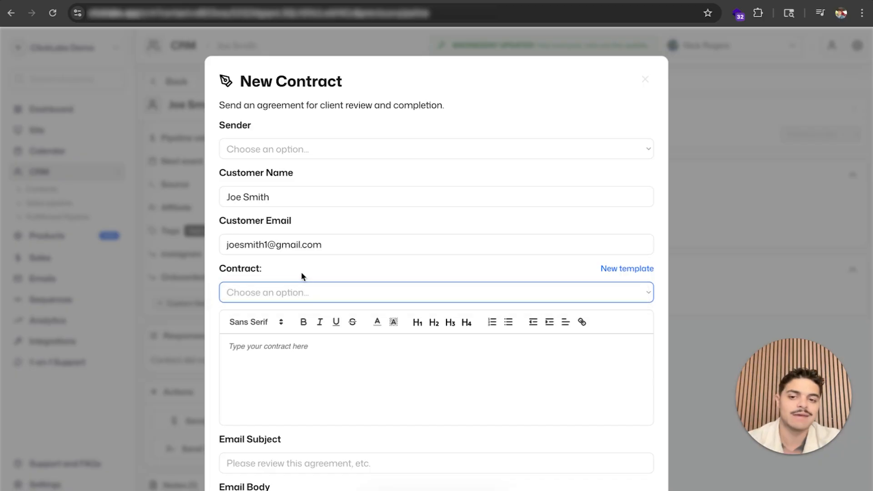
left_click(650, 82)
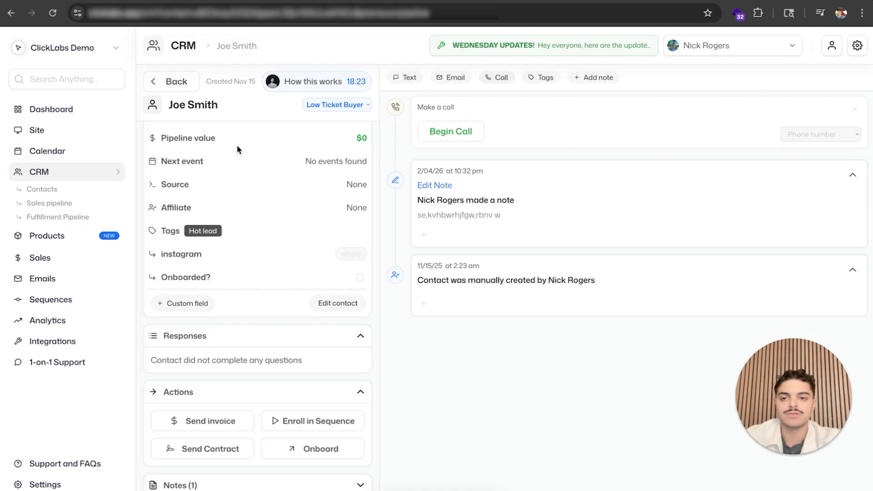
Review the contact's information and actions, and set the contact's pipeline stage to Won.
scroll(311, 238, "up", 2)
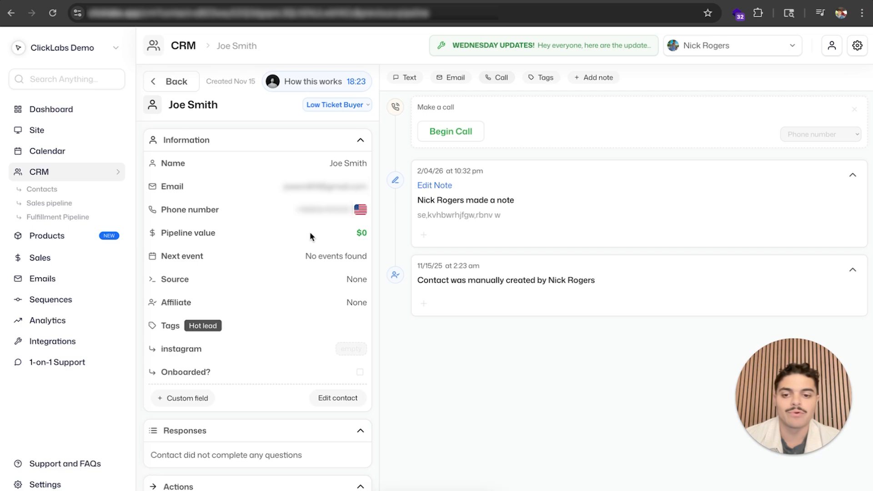
scroll(310, 231, "down", 2)
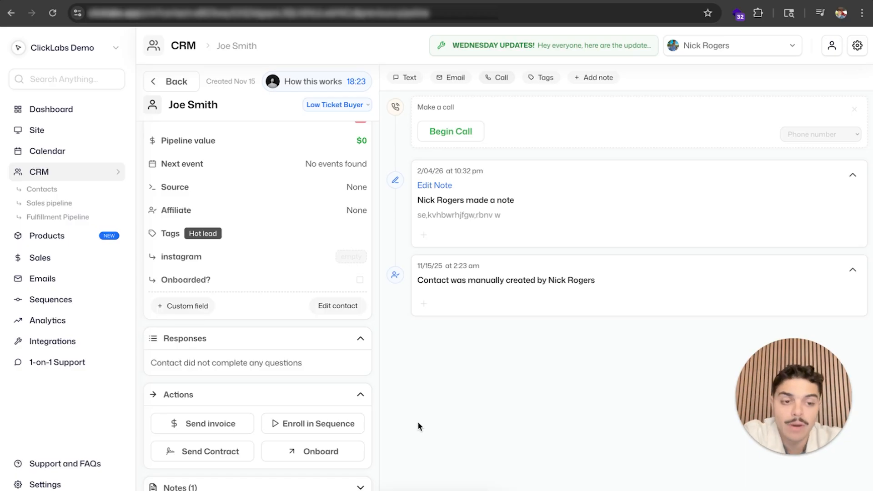
left_click(326, 107)
scroll(329, 95, "up", 3)
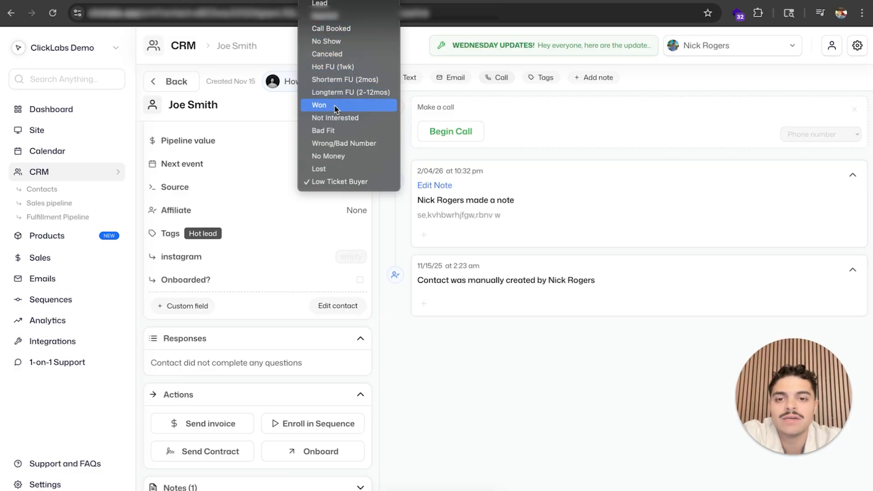
left_click(334, 106)
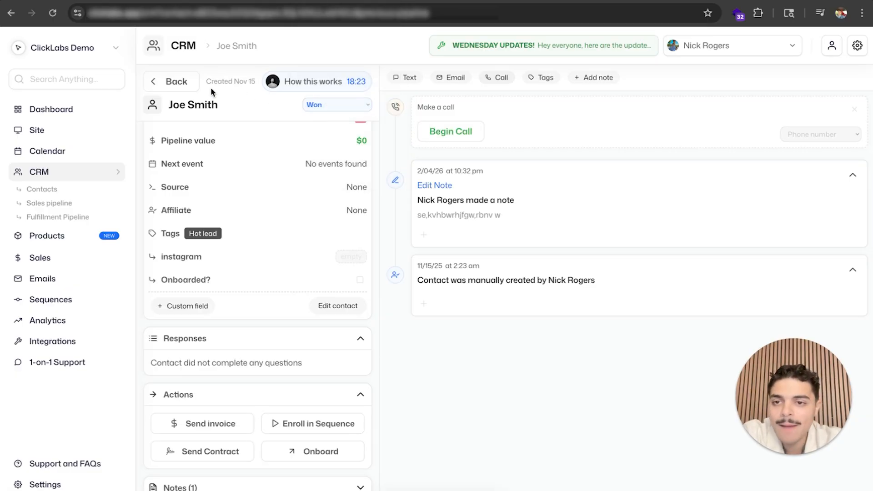
Open the fulfillment pipeline and view the information of the contact in the Upsell to High Ticket stage.
left_click(172, 81)
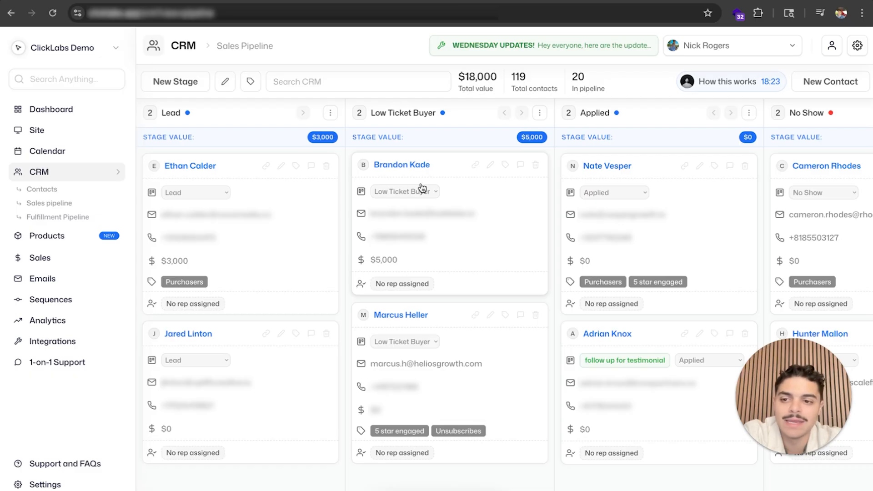
left_click(68, 217)
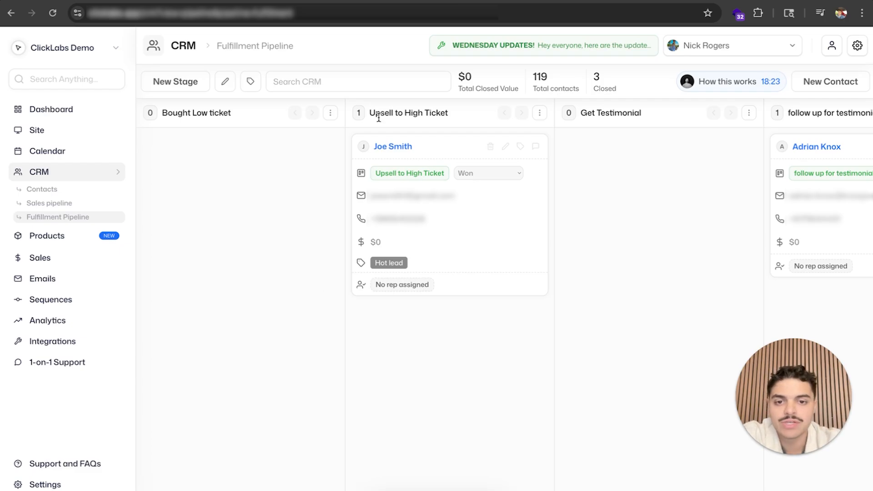
left_click(390, 147)
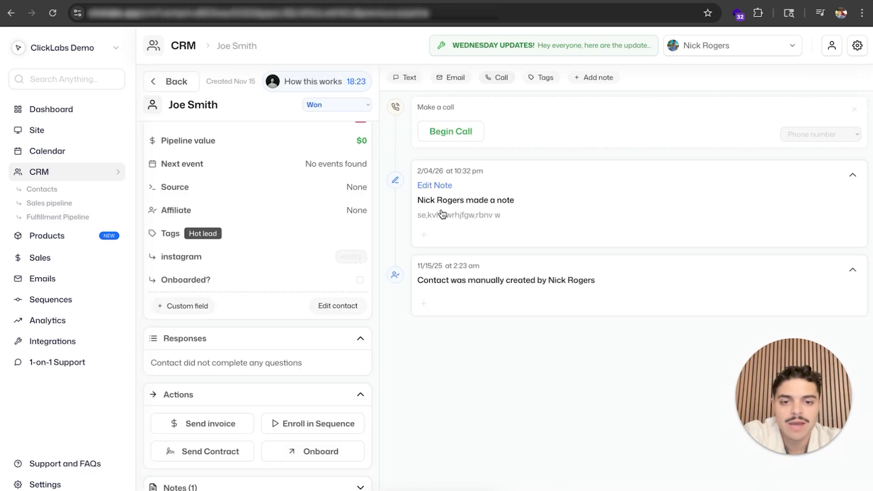
scroll(299, 276, "up", 3)
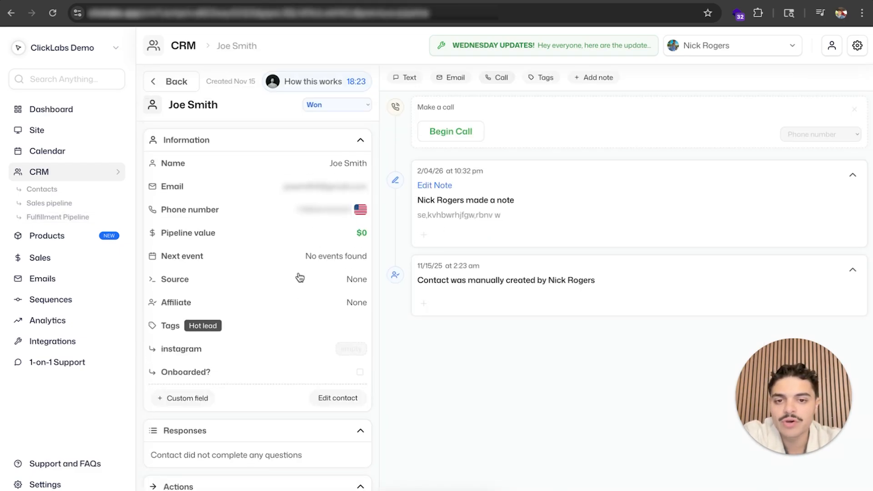
left_click(176, 82)
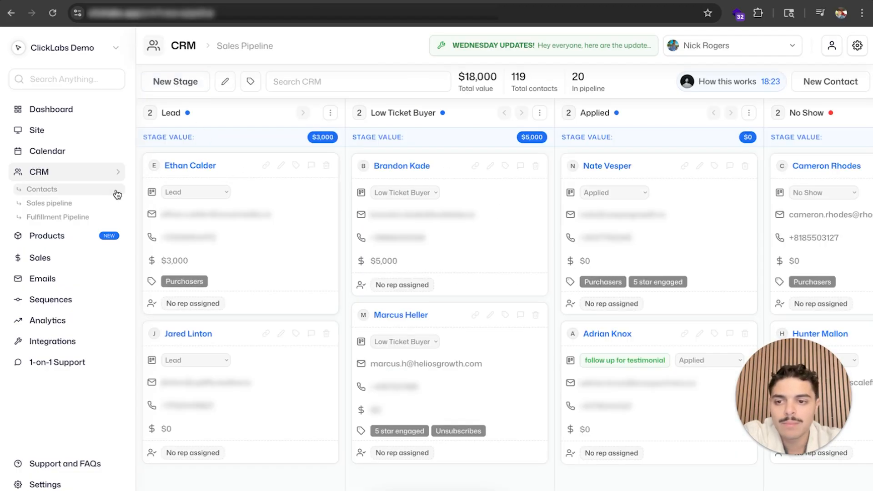
Return to the fulfillment pipeline and look through its stages from Bought Low ticket to Upsell.
left_click(68, 217)
scroll(416, 228, "right", 2)
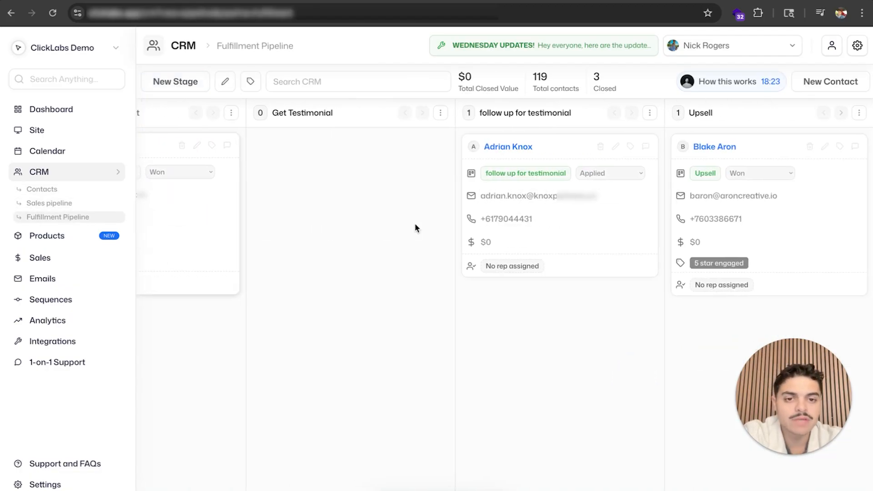
scroll(416, 229, "left", 5)
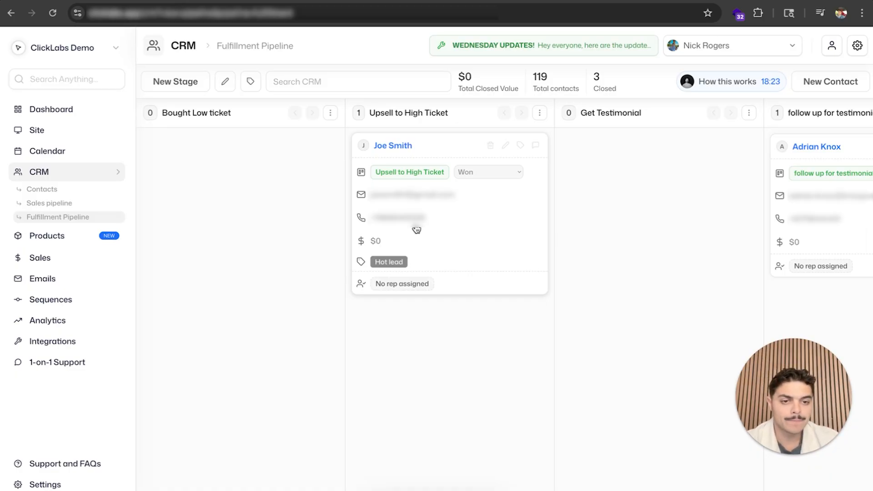
scroll(416, 230, "right", 5)
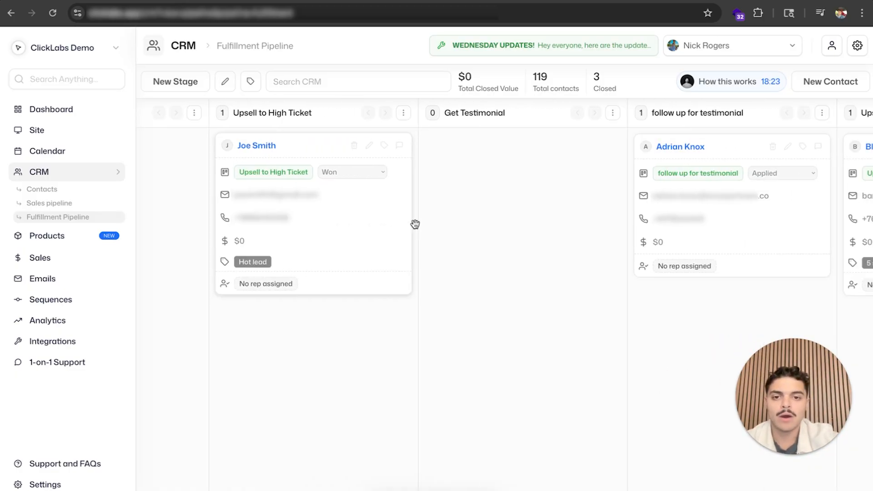
scroll(734, 237, "left", 4)
scroll(538, 236, "right", 1)
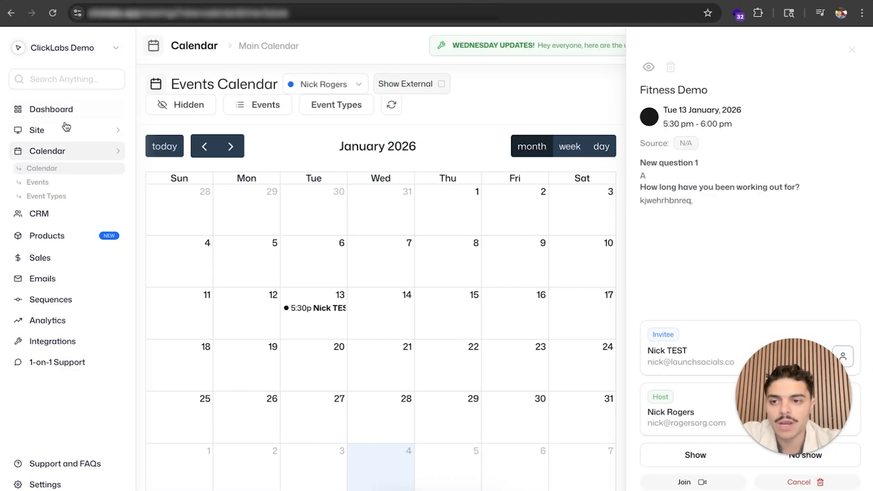
Open the Logic settings of the form ClickLabs Demo's New Form in the site's form builder.
left_click(61, 138)
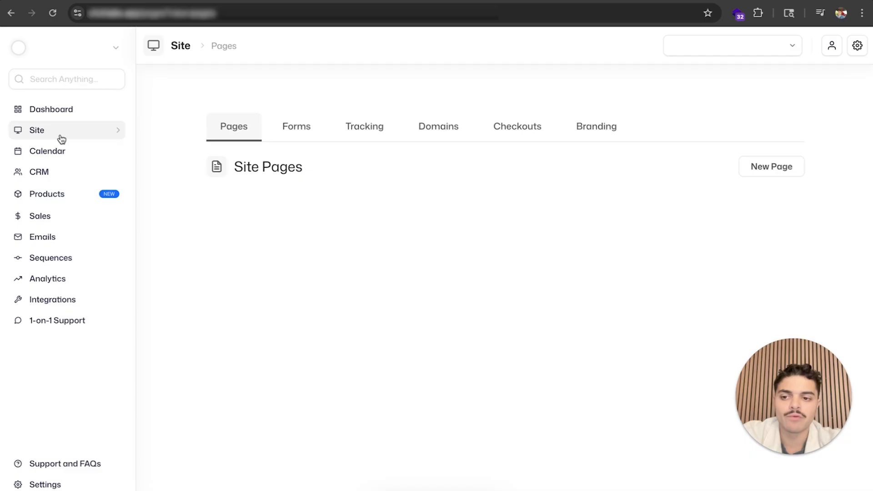
left_click(307, 136)
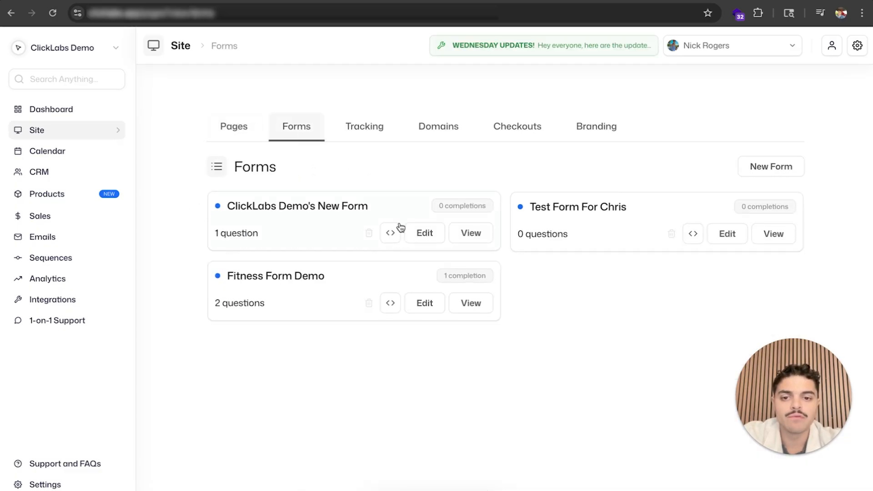
left_click(425, 232)
left_click(276, 239)
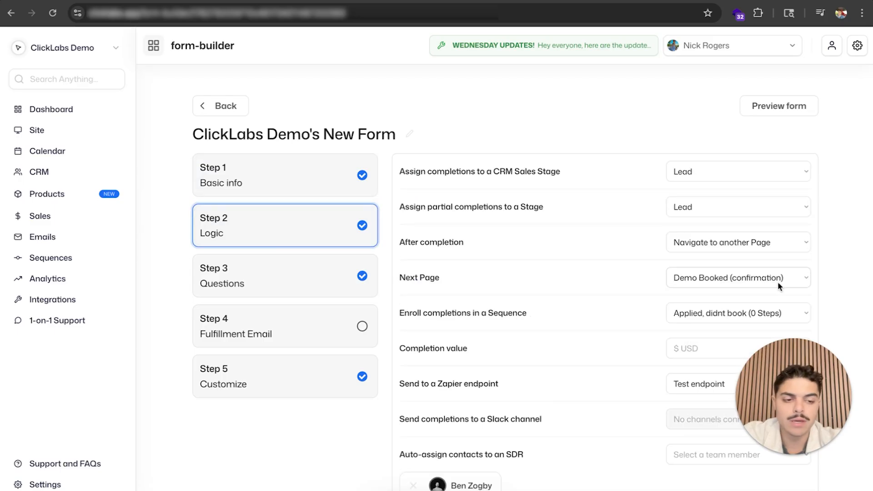
left_click_drag(791, 366, 192, 348)
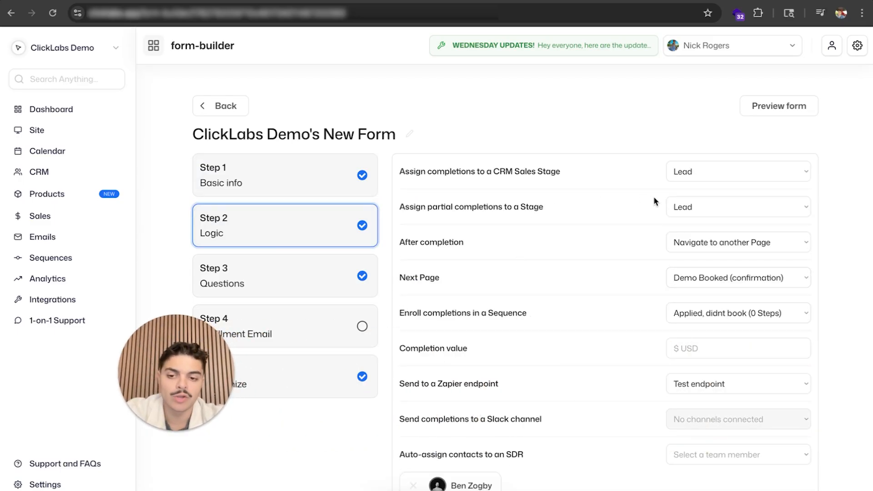
Review the form's logic settings for partial completions, the next page and sequence enrollment.
left_click_drag(412, 202, 547, 206)
left_click(557, 210)
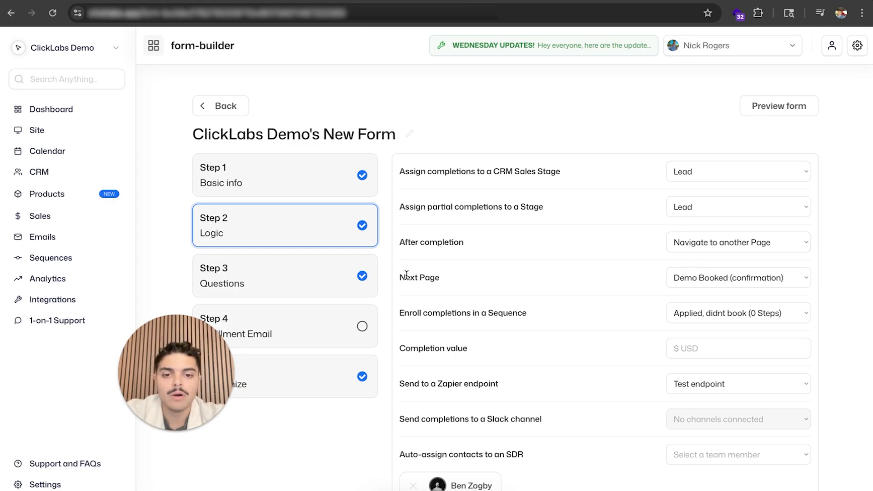
left_click_drag(406, 275, 492, 279)
left_click(524, 279)
scroll(523, 278, "down", 1)
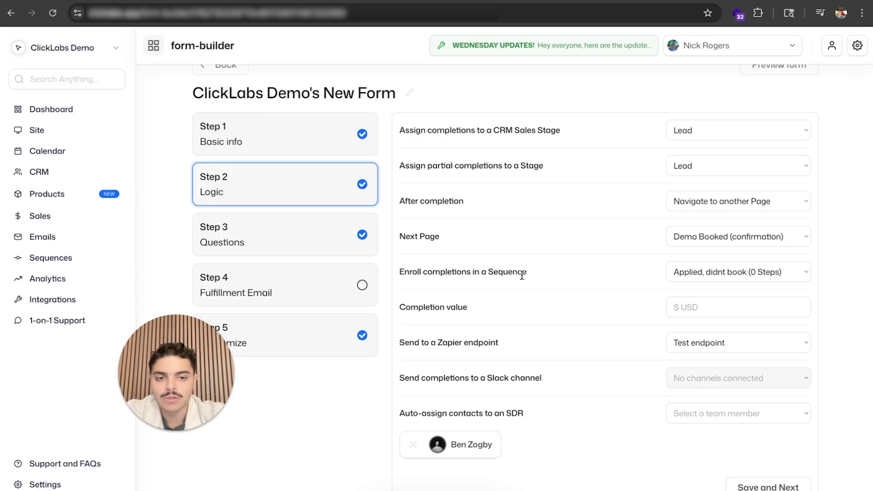
left_click_drag(400, 272, 526, 273)
left_click(527, 274)
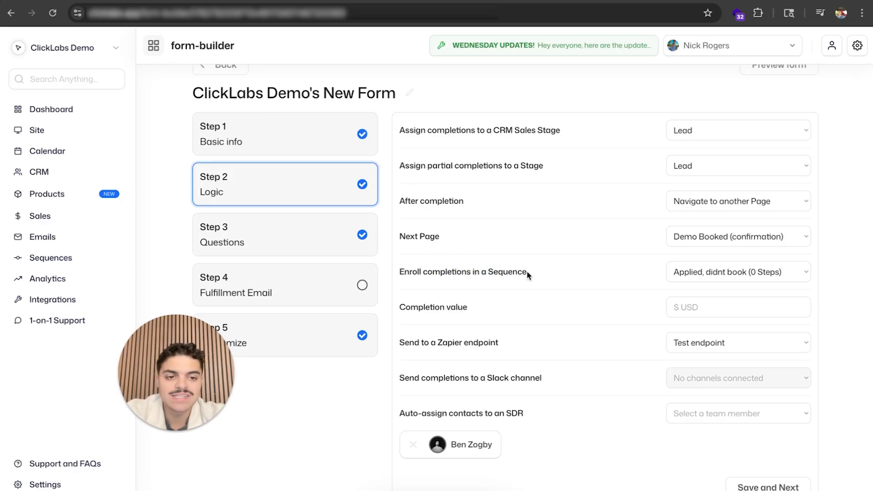
View the sequence choices for form completions without changing the selection, and review the auto-assign to SDR setting.
left_click(723, 272)
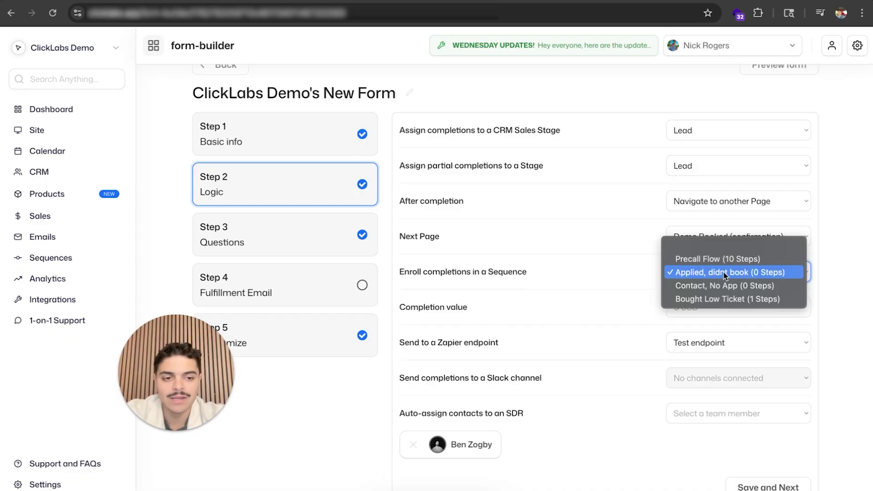
left_click(610, 272)
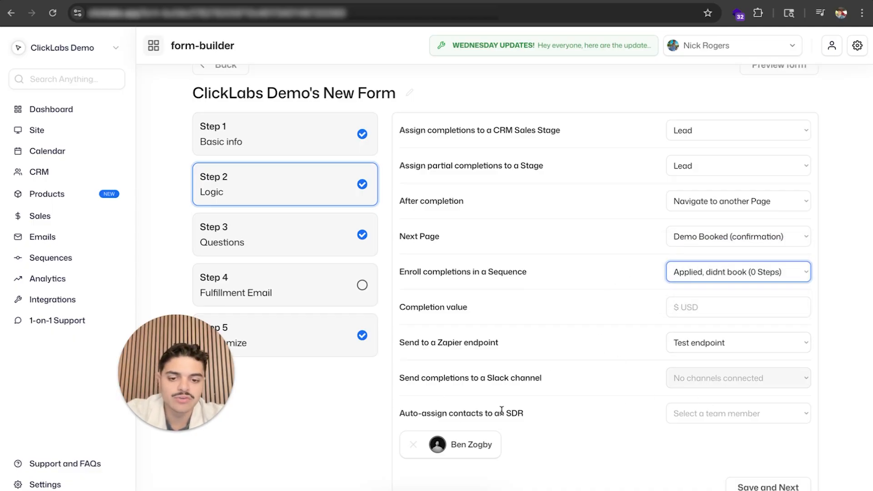
left_click_drag(427, 413, 544, 418)
scroll(298, 179, "up", 1)
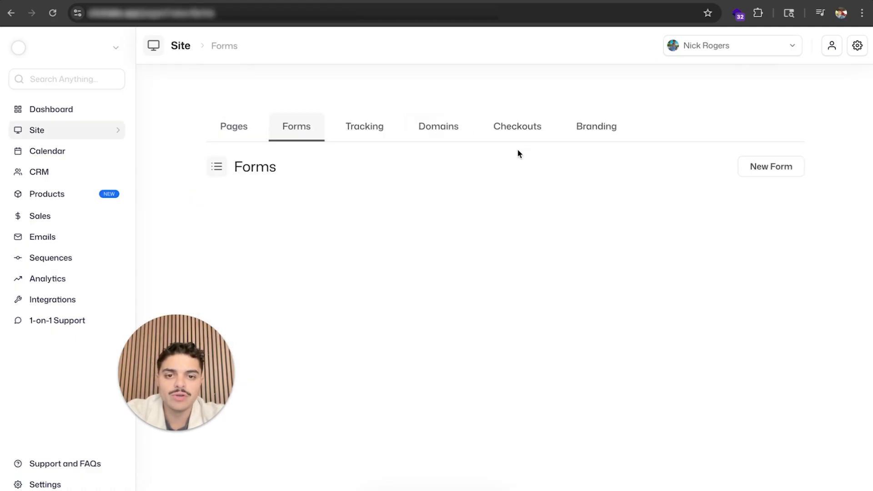
Edit Checkout 1 so that it sells the product CL test with the pricing plan Test plan 1 ($499.00).
left_click(527, 132)
left_click(773, 204)
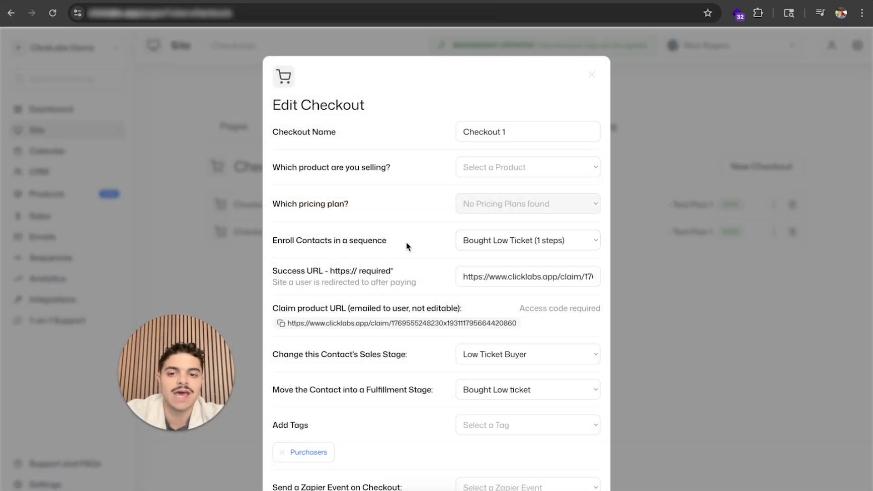
left_click(509, 165)
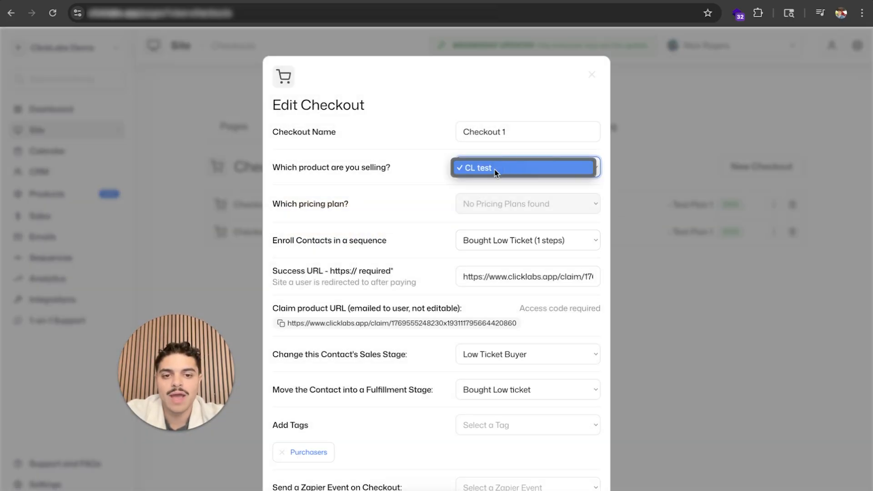
left_click(500, 166)
left_click(488, 202)
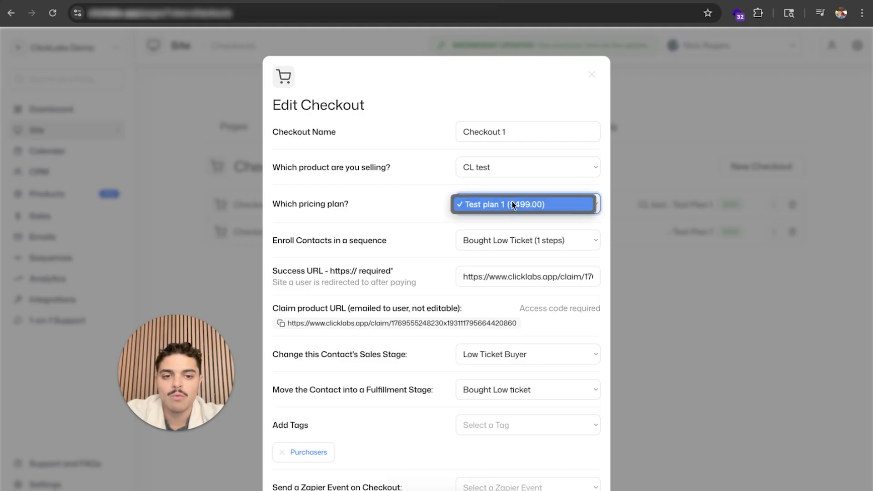
left_click(512, 202)
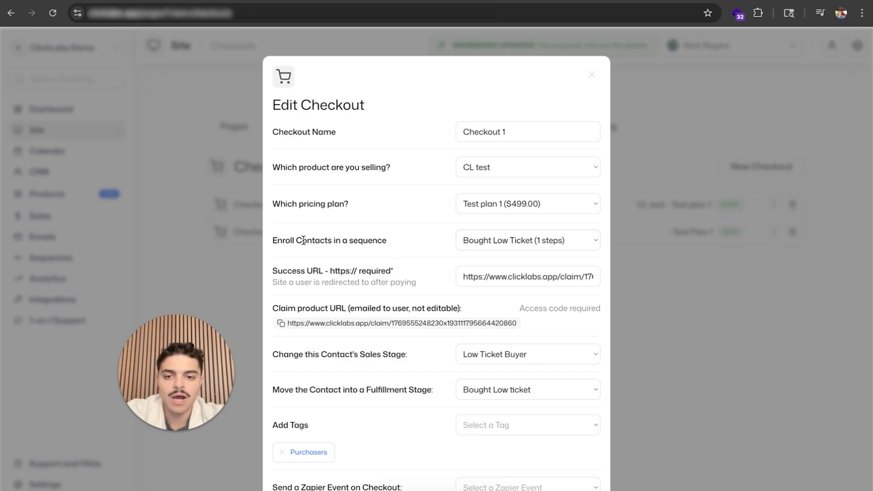
Keep Bought Low Ticket as the checkout's enrollment sequence and review the claim product URL setting.
left_click(463, 239)
left_click(470, 240)
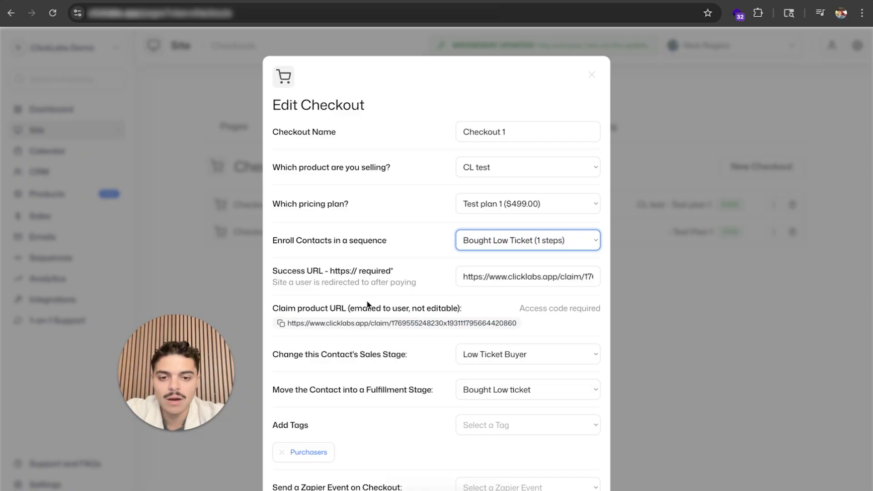
left_click_drag(297, 308, 434, 308)
left_click(433, 306)
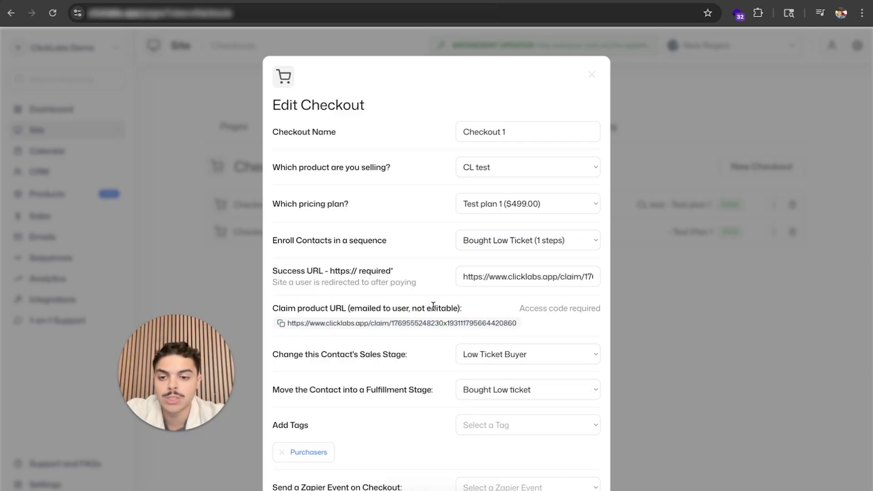
scroll(487, 394, "down", 2)
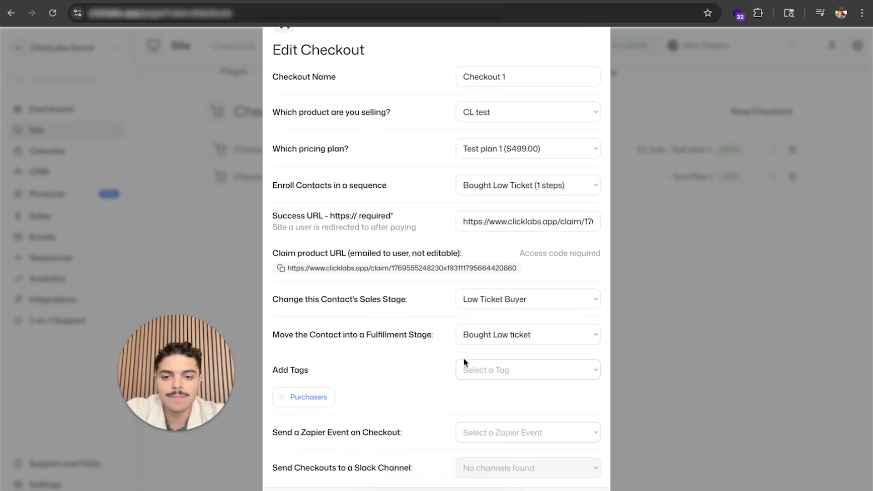
Keep Low Ticket Buyer as the checkout's sales stage and view the fulfillment stage choices, leaving Bought Low ticket selected.
left_click(495, 273)
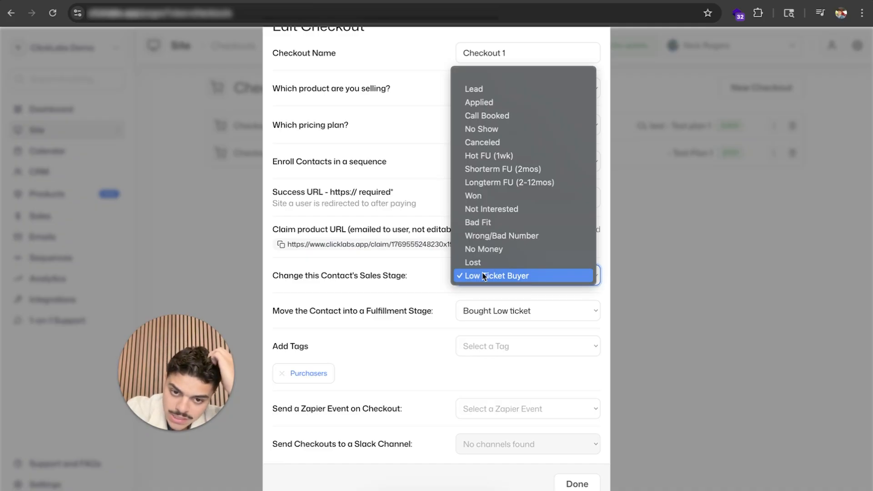
left_click(484, 276)
left_click(481, 311)
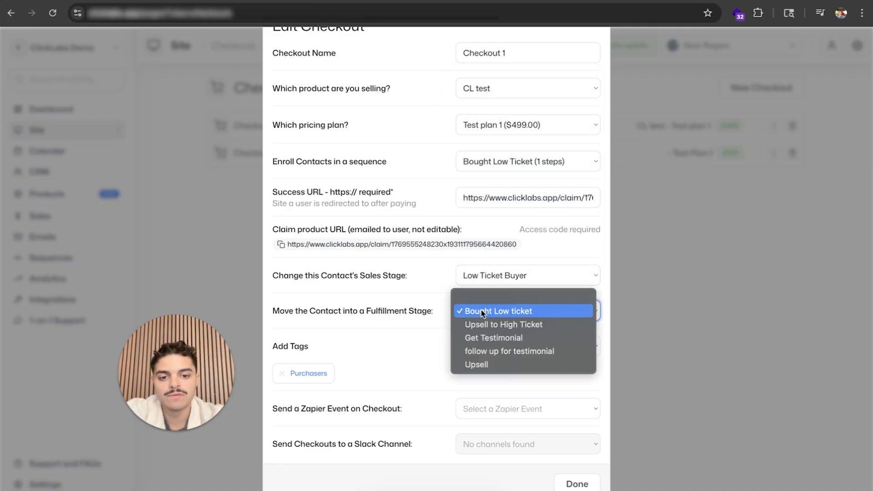
left_click(394, 274)
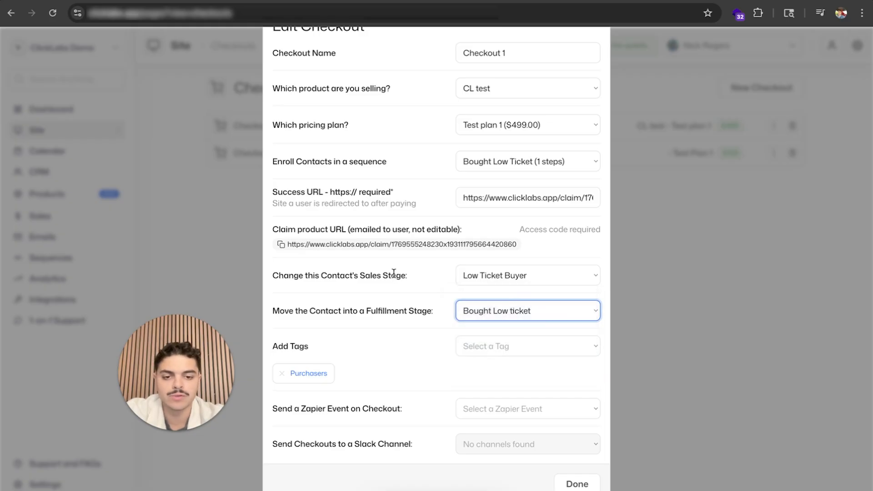
Add the Hot lead tag to Checkout 1 and finish editing the checkout.
left_click(472, 341)
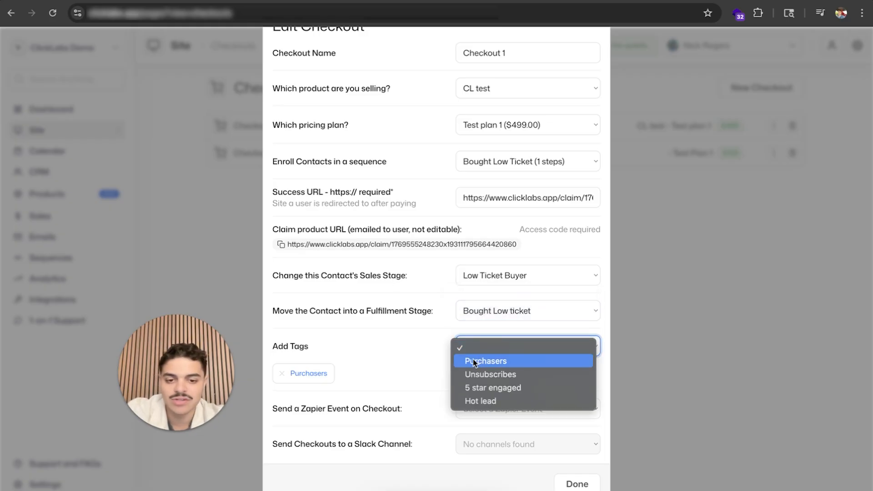
left_click(477, 398)
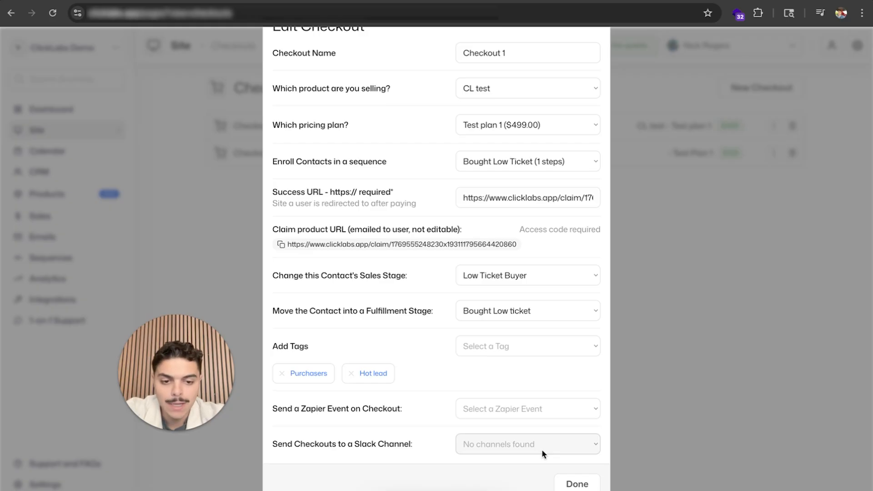
left_click(577, 483)
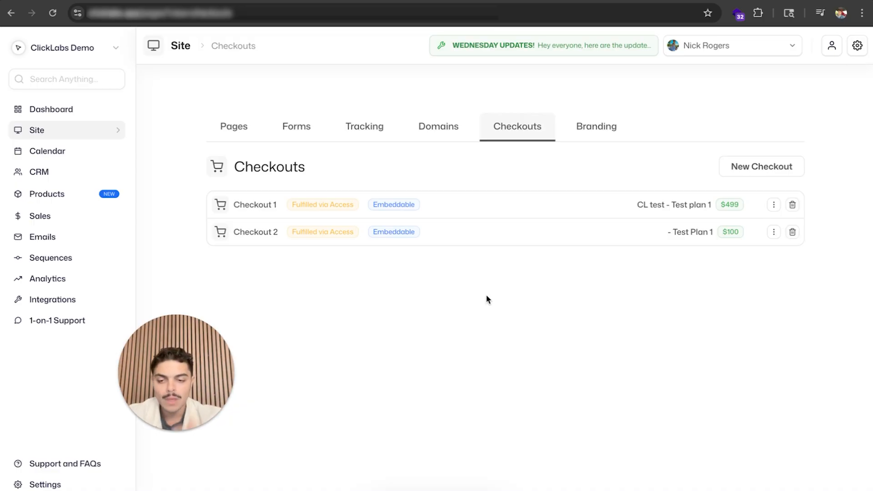
Open the home page of the CL test product from the product list.
left_click_drag(195, 357, 755, 370)
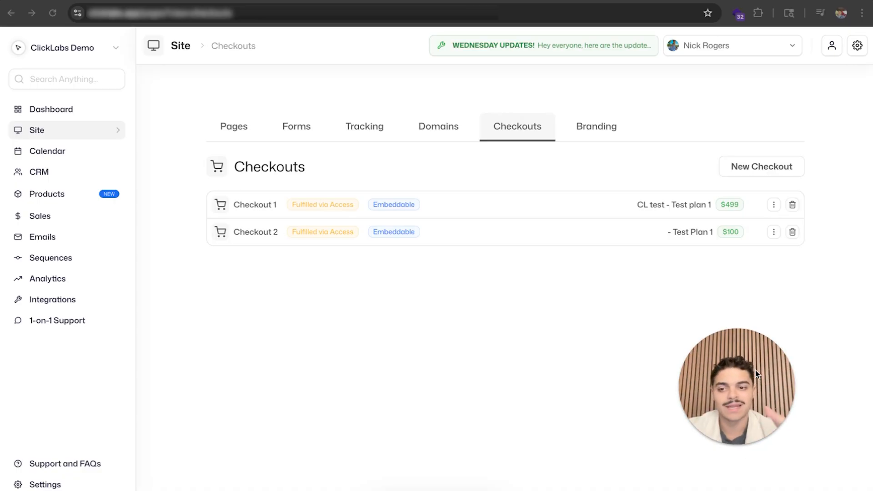
left_click(54, 199)
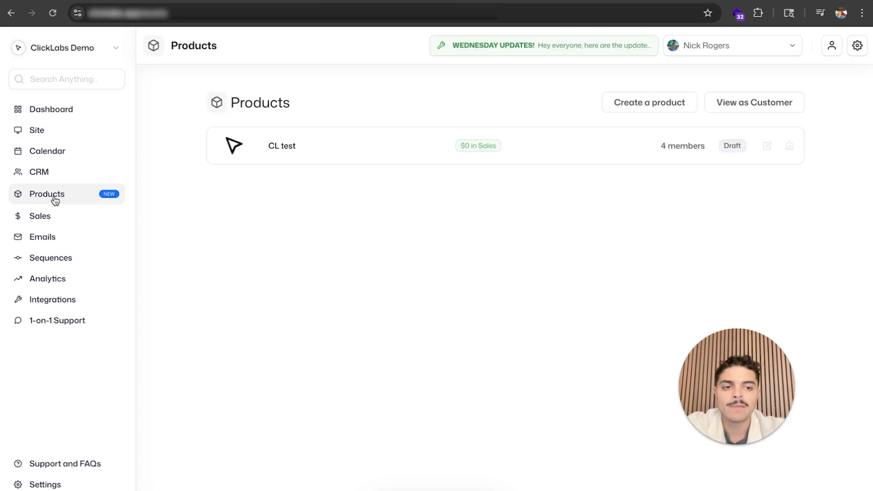
left_click(788, 149)
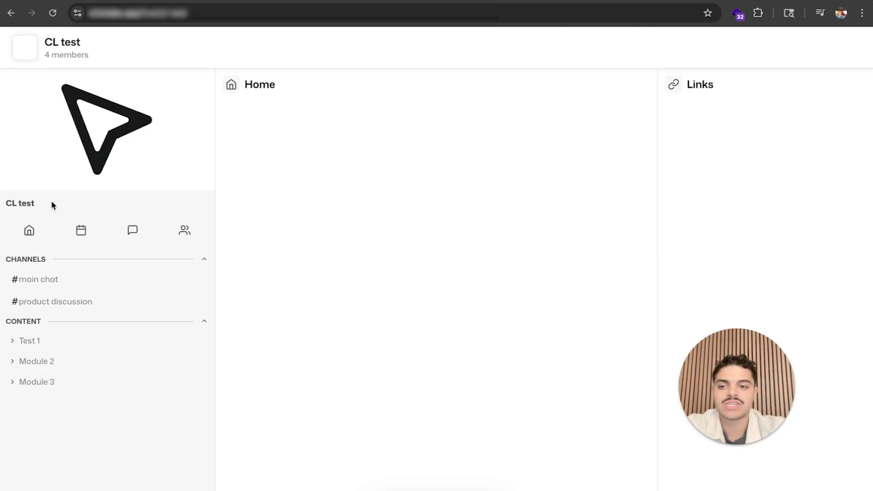
Post the message "hey boys whats up" in the main chat channel.
left_click(49, 280)
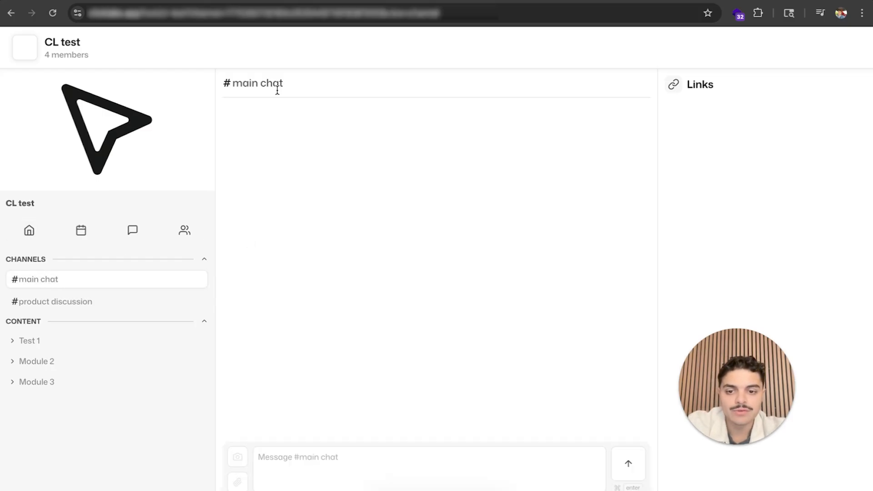
left_click(312, 464)
type("hey b")
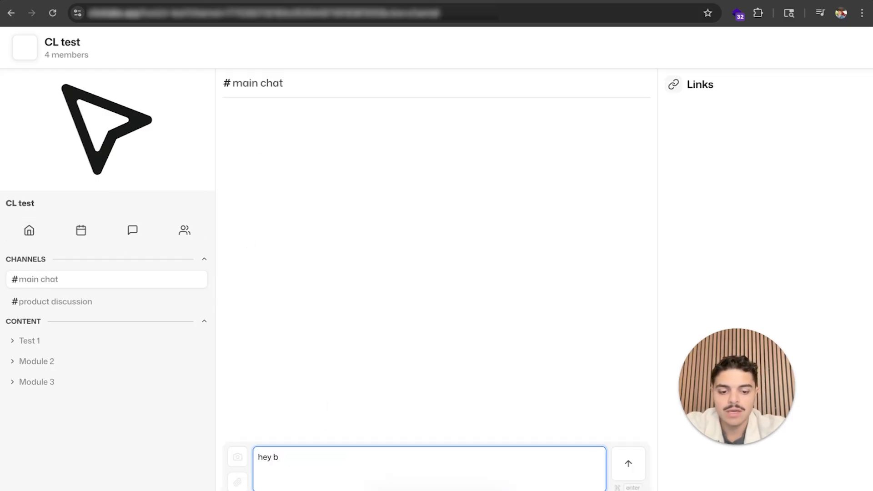
type("oys whats up")
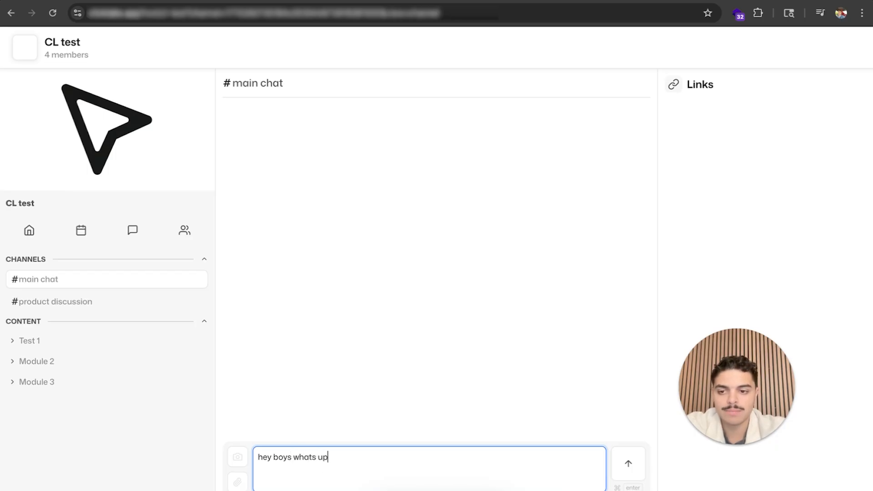
left_click(636, 469)
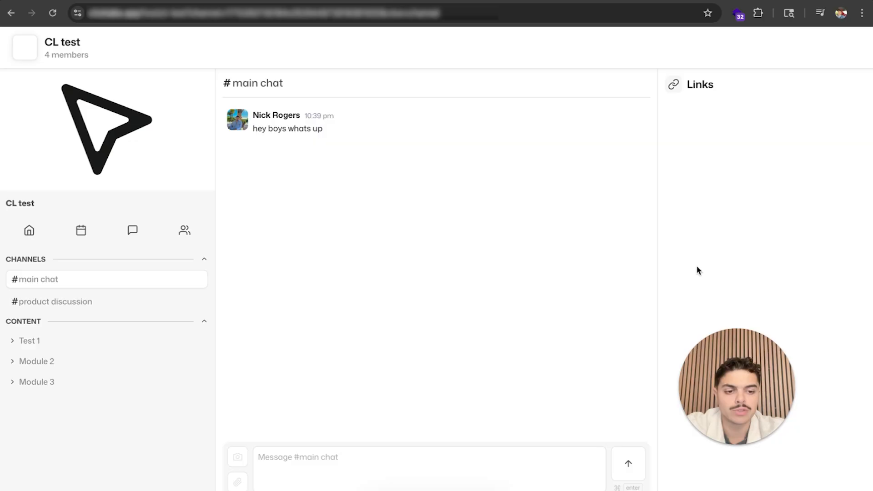
React to the "Welcome to Clicklabs" message in product discussion with a checkmark, thumbs up and heart, and pin it.
left_click(67, 300)
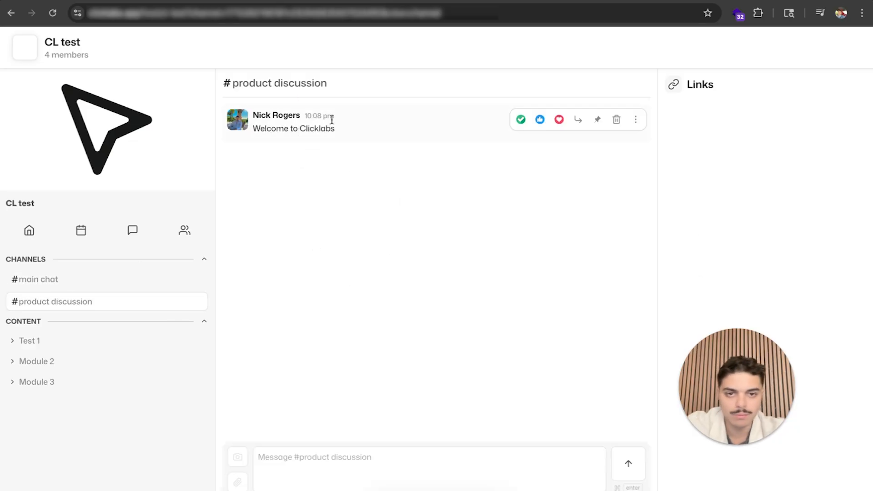
left_click(520, 120)
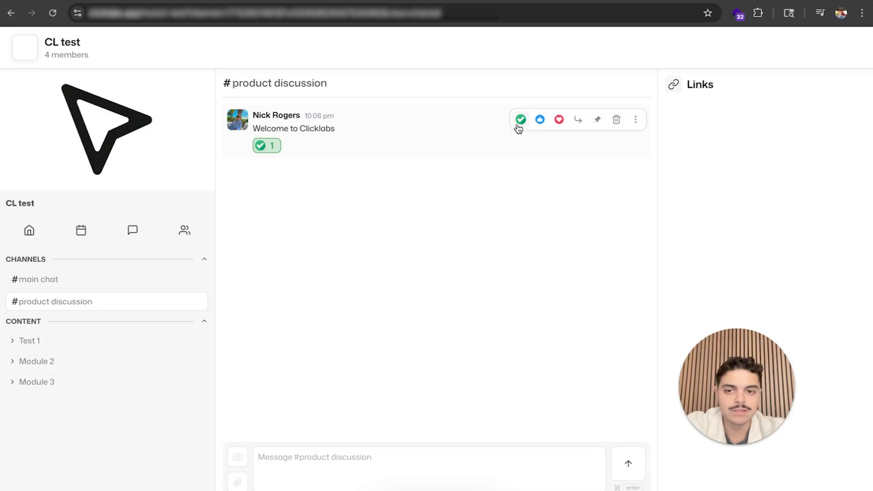
left_click(539, 120)
left_click(559, 120)
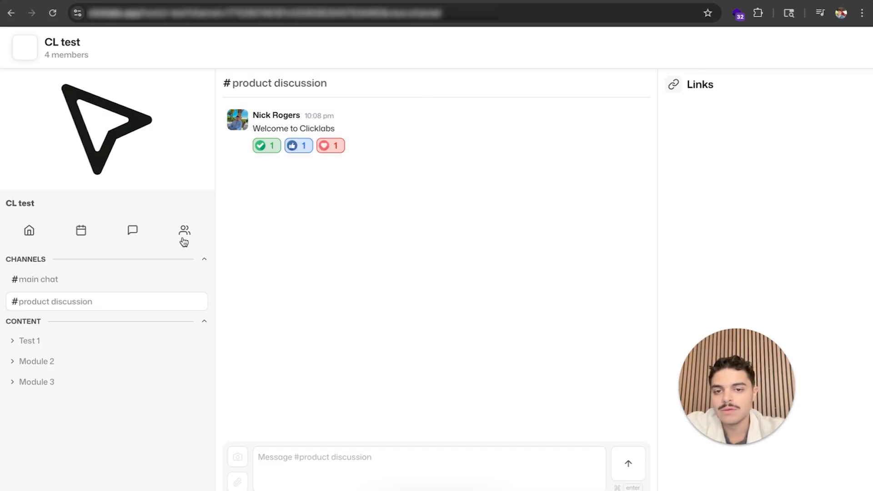
left_click(596, 120)
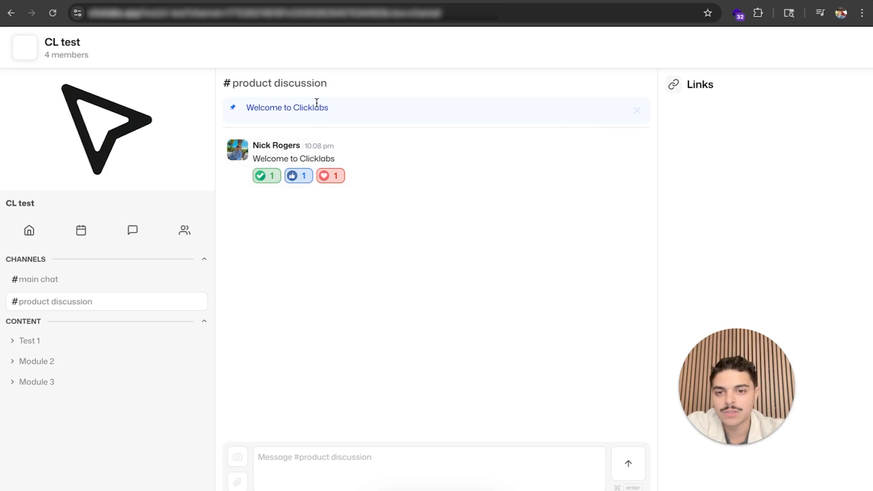
View Lesson Example 1 in the Test 1 module, plus the product's calendar, announcements and home pages.
left_click(16, 341)
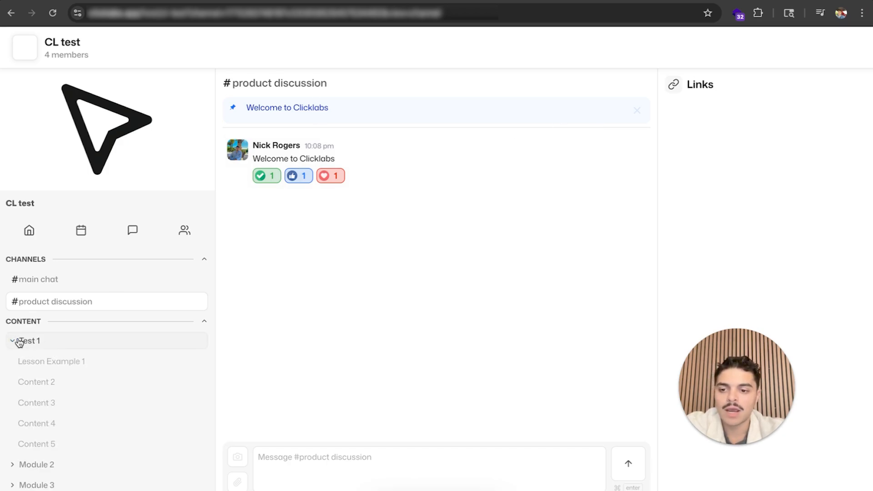
left_click(32, 360)
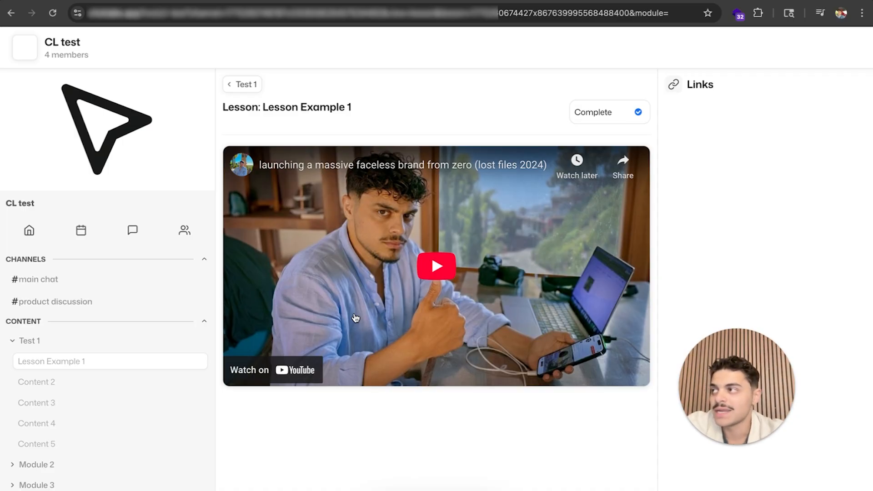
left_click(75, 228)
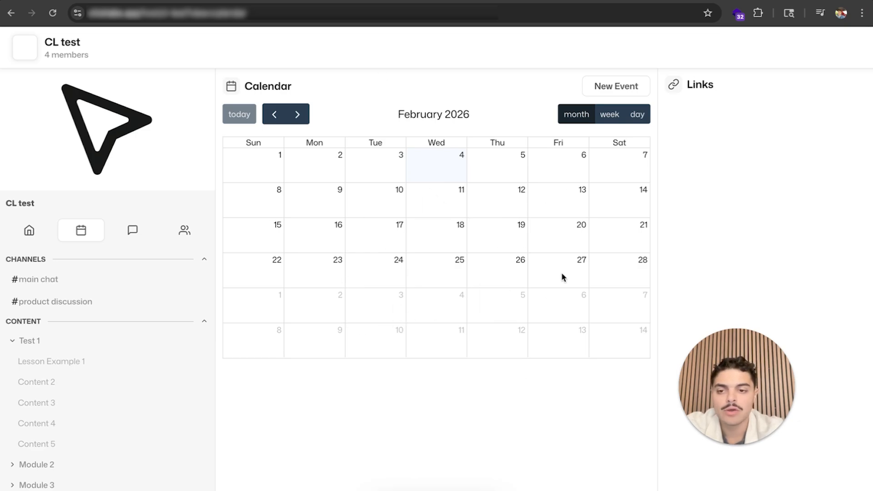
left_click(132, 232)
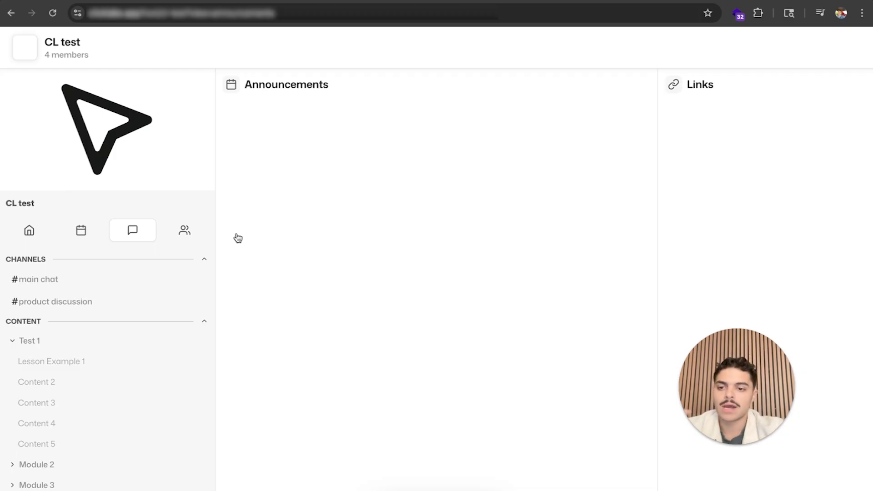
left_click(36, 234)
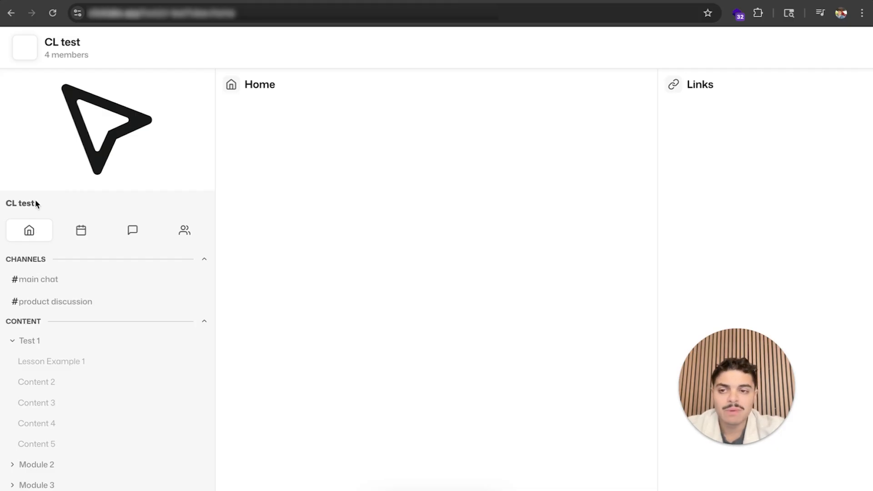
Return to the product list, open CL test for editing and review its basic information settings.
left_click(11, 14)
left_click(11, 15)
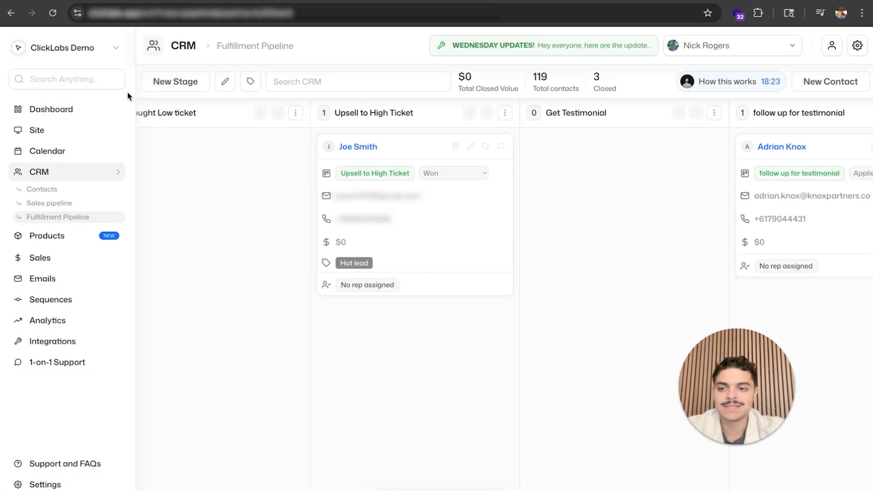
left_click(58, 244)
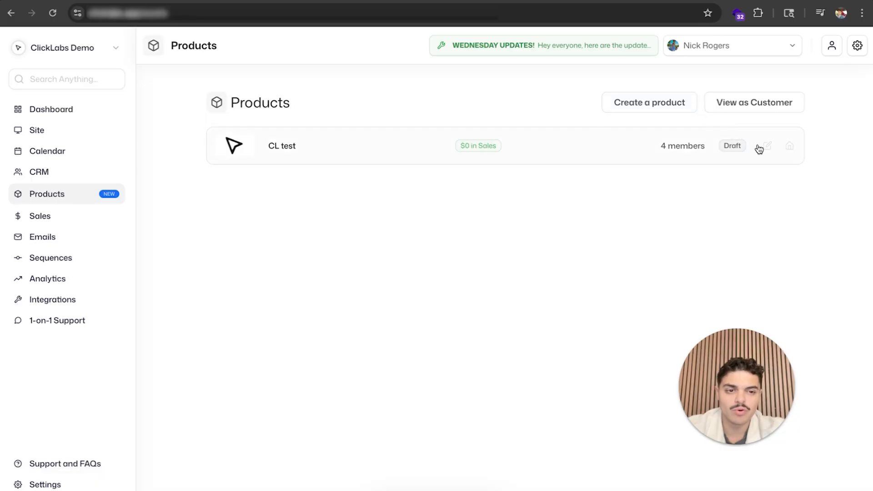
left_click(766, 147)
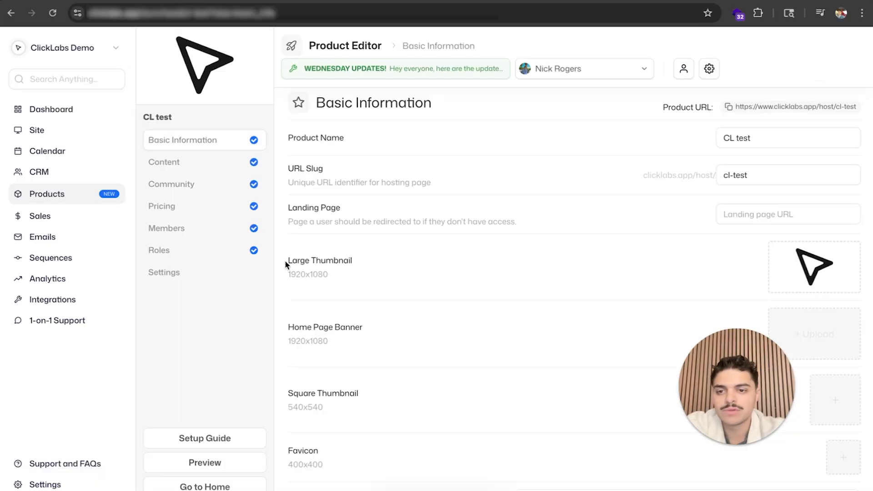
scroll(369, 155, "down", 3)
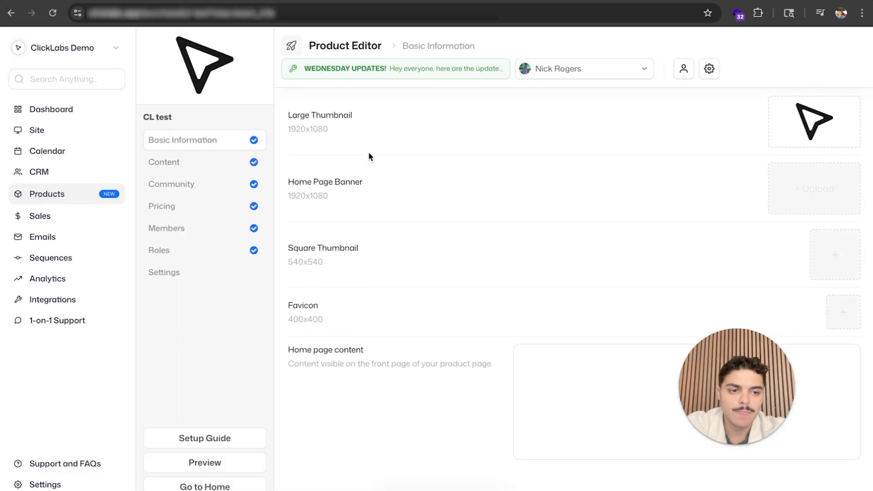
scroll(370, 155, "up", 3)
Add a new lesson to Module 2 in the CL test product's content.
left_click(187, 166)
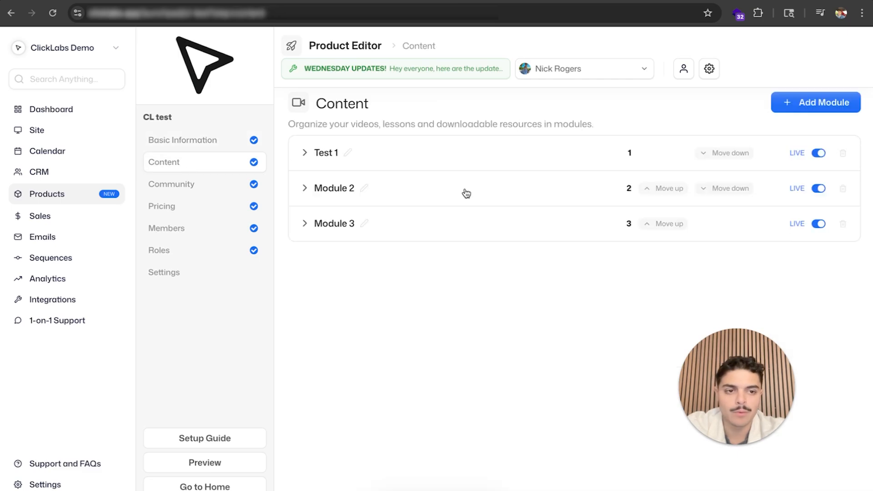
left_click(306, 189)
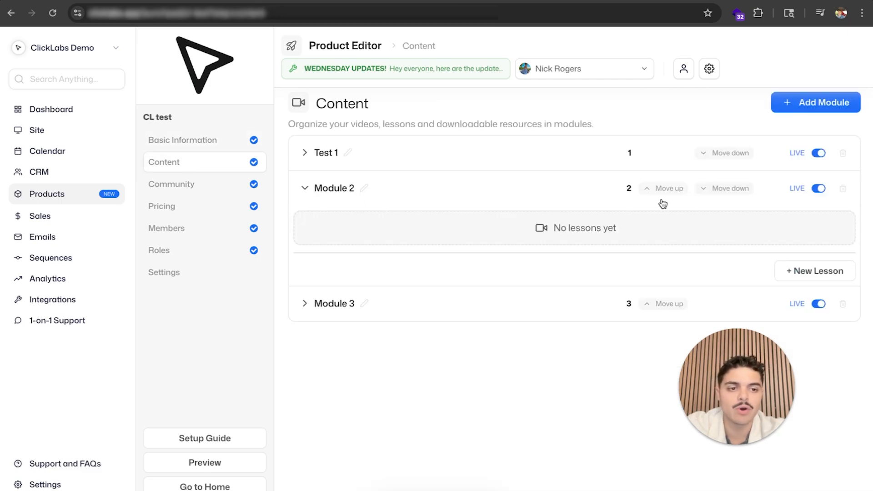
left_click(814, 272)
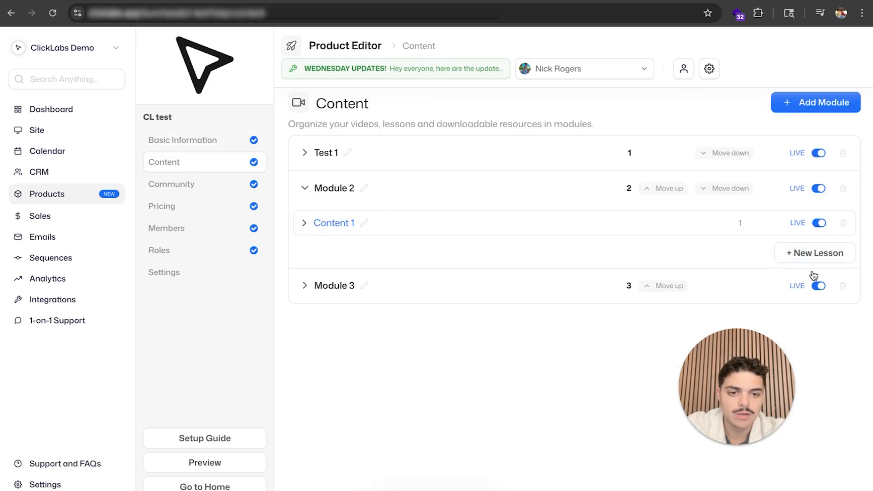
Rename the new lesson in Module 2 as "Lesson test for vid".
left_click(304, 224)
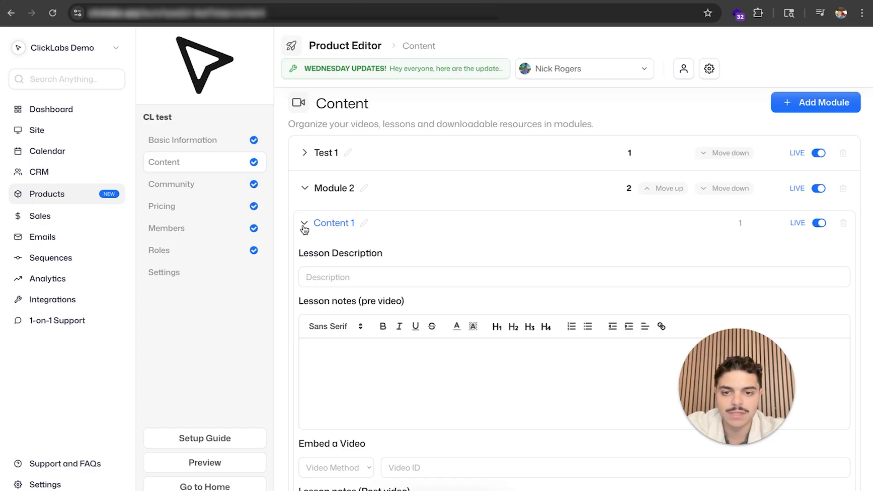
left_click(334, 223)
left_click(334, 223)
left_click(363, 222)
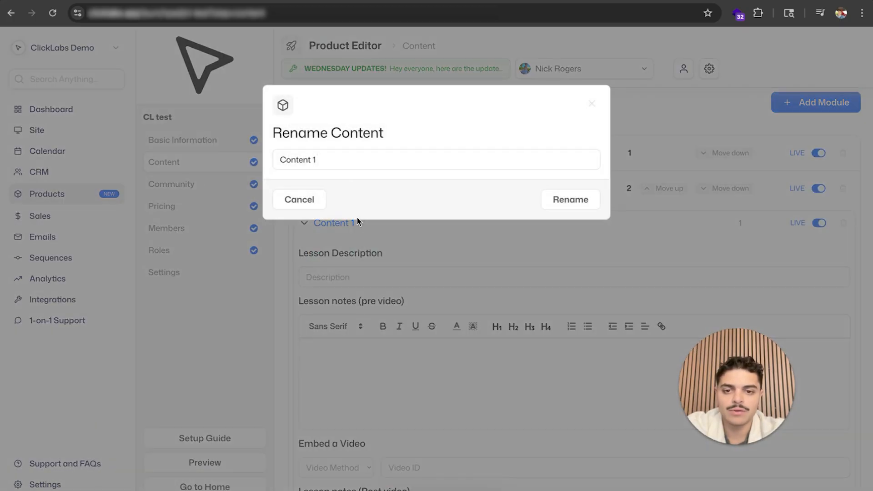
left_click(323, 164)
left_click_drag(323, 164, 280, 160)
type("Lesson tes")
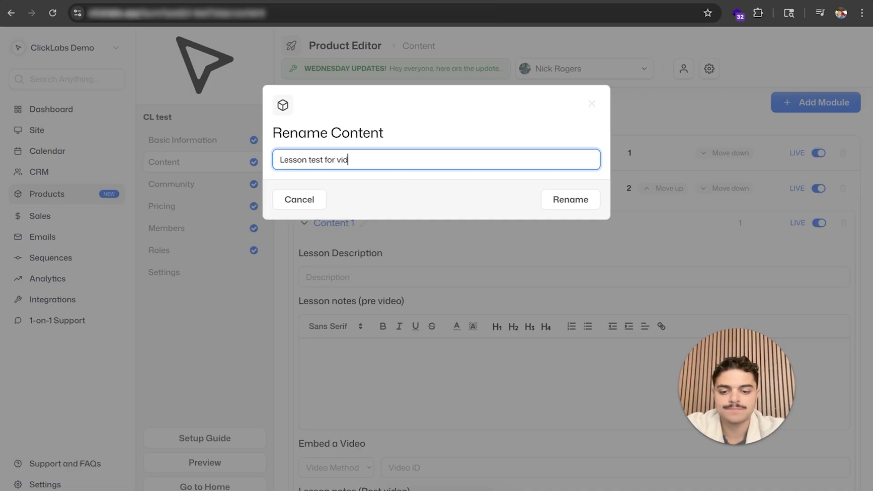
type("t for vid")
left_click(556, 199)
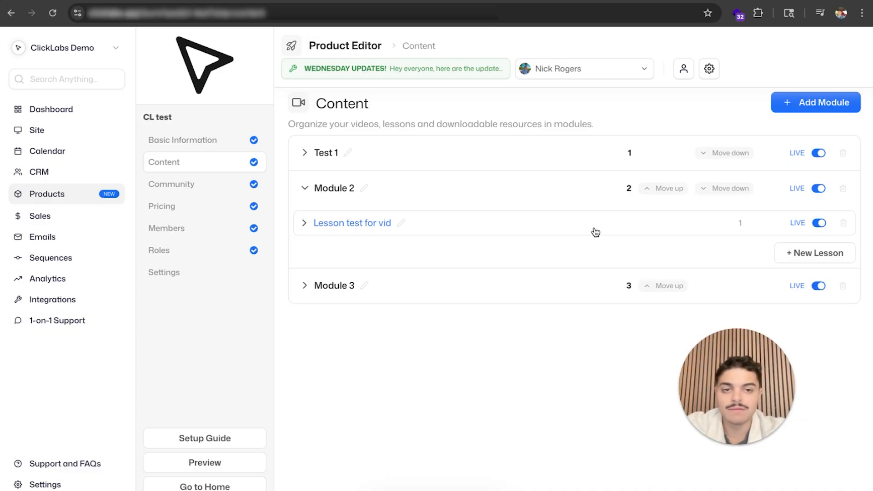
Examine the description, pre-video and post-video notes, video embed and attachment fields of "Lesson test for vid", and collapse the lesson.
left_click(304, 223)
scroll(376, 276, "down", 2)
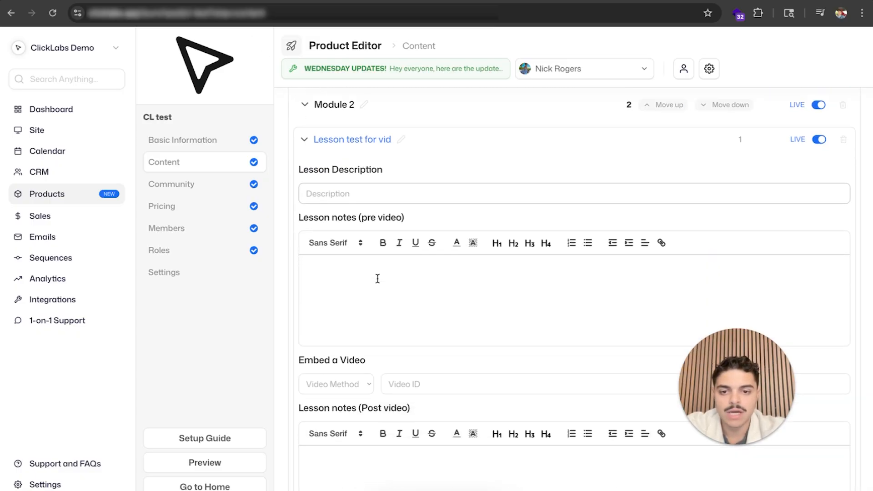
scroll(332, 273, "down", 2)
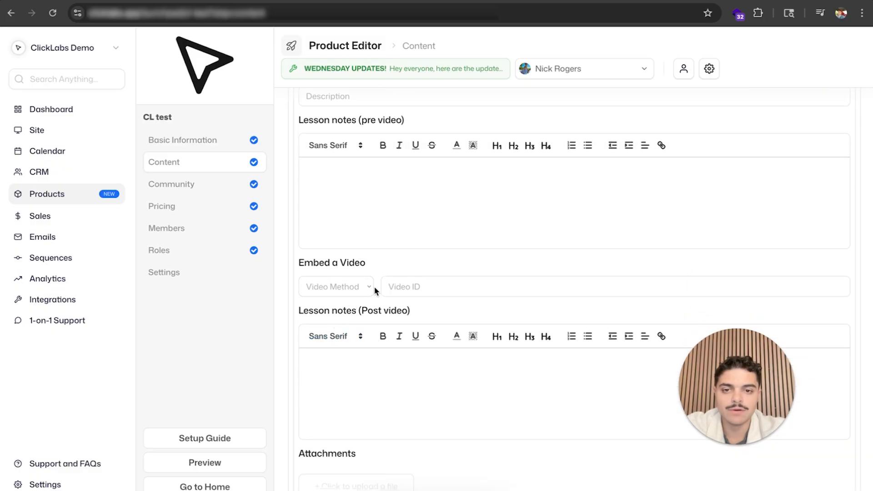
scroll(343, 206, "up", 2)
scroll(389, 175, "down", 4)
scroll(359, 285, "up", 1)
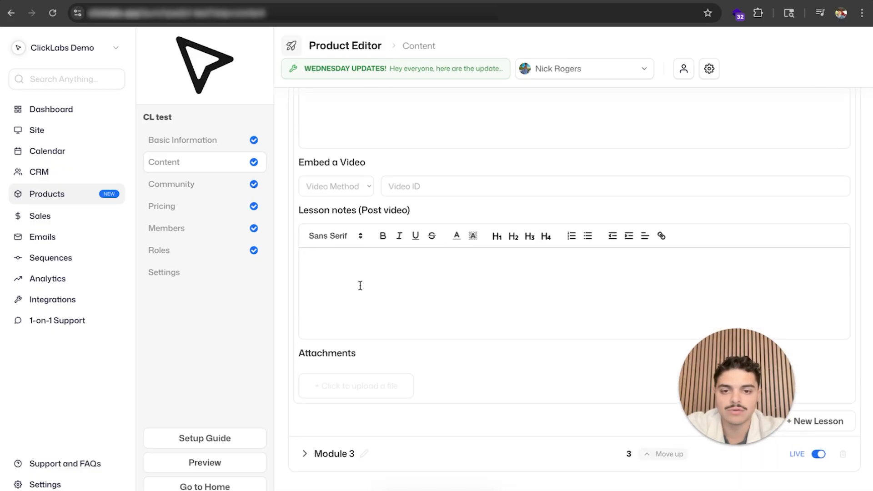
scroll(378, 309, "up", 2)
scroll(380, 300, "up", 2)
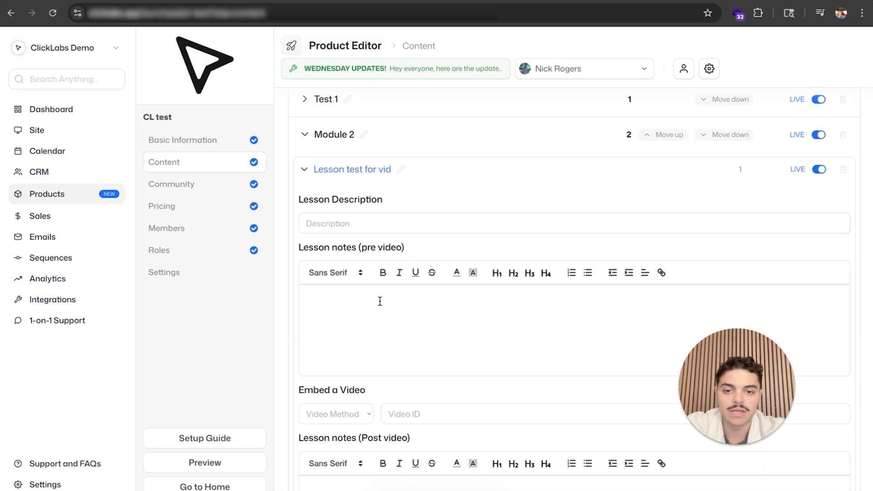
scroll(384, 263, "down", 5)
scroll(408, 256, "up", 1)
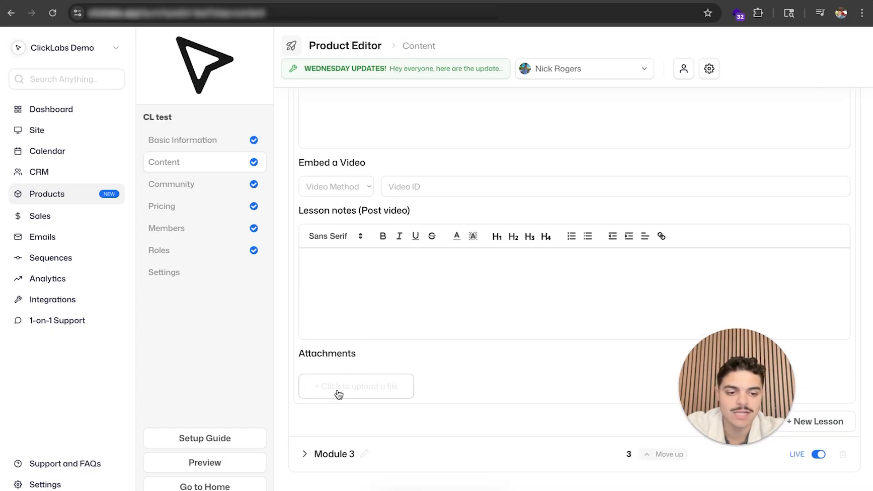
scroll(370, 254, "up", 4)
scroll(309, 172, "up", 1)
left_click(304, 153)
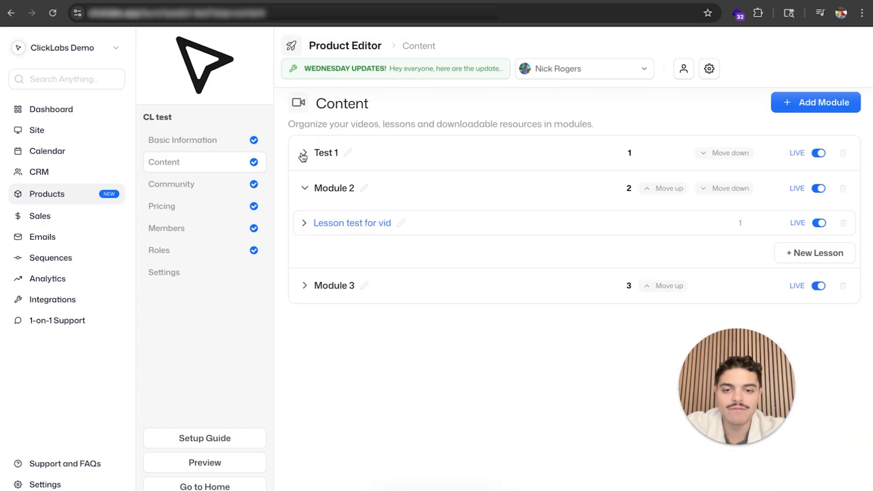
Add a fourth module named Module 45 to the product's content and create a new lesson in it.
left_click(805, 101)
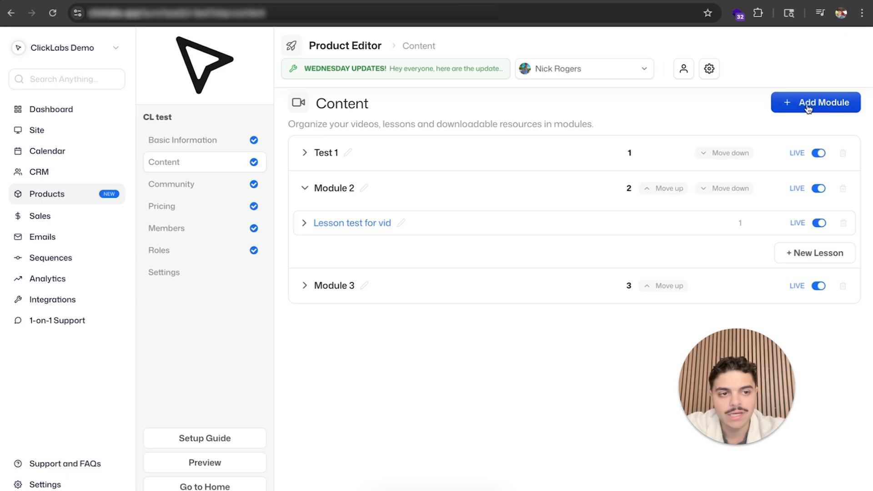
left_click(315, 323)
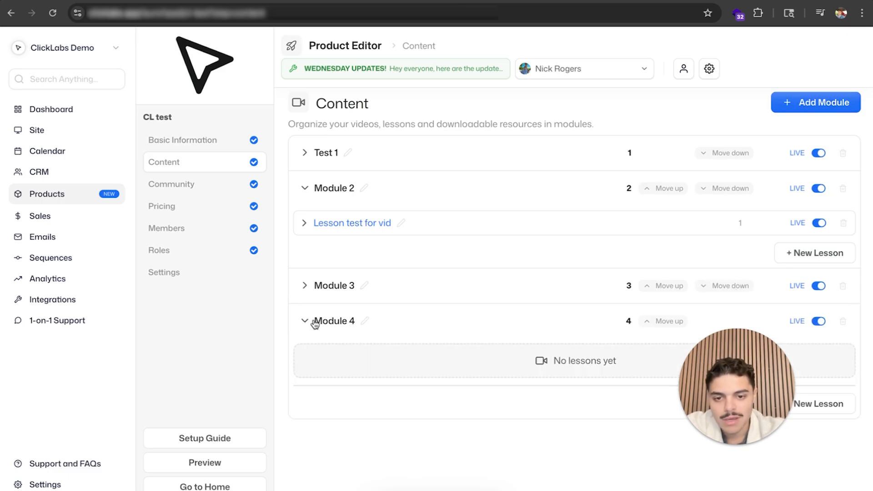
left_click(363, 320)
left_click(313, 159)
key("BackSpace")
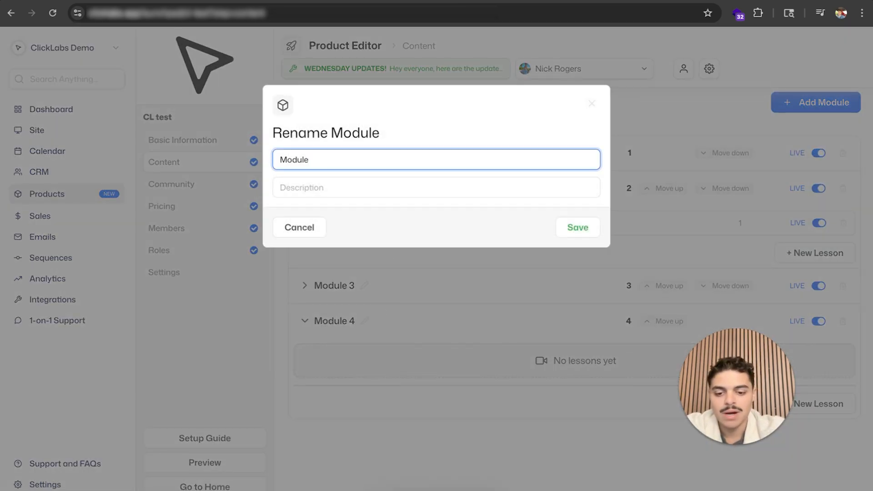
type("45")
left_click(577, 228)
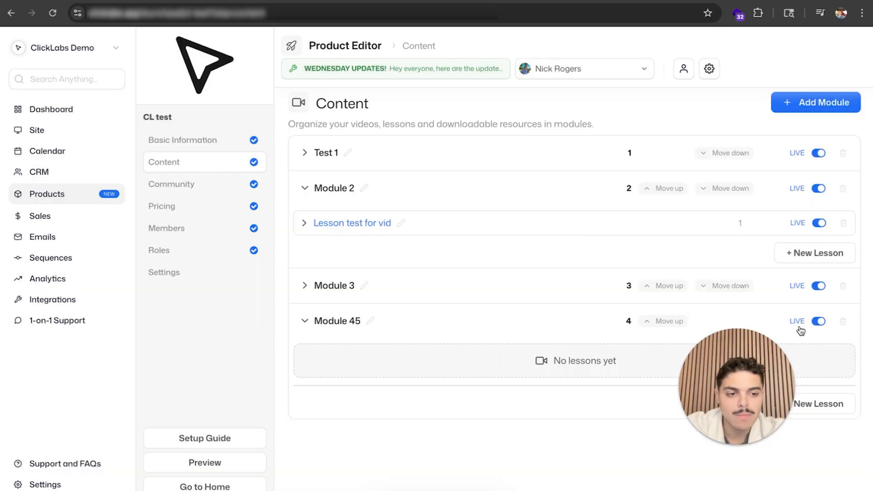
left_click(809, 403)
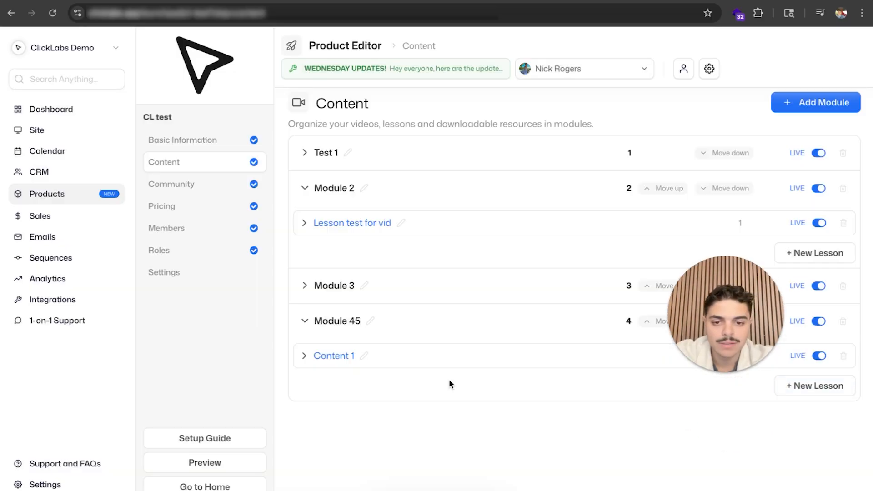
Create a community channel named "test channel" for the CL test product.
left_click(173, 189)
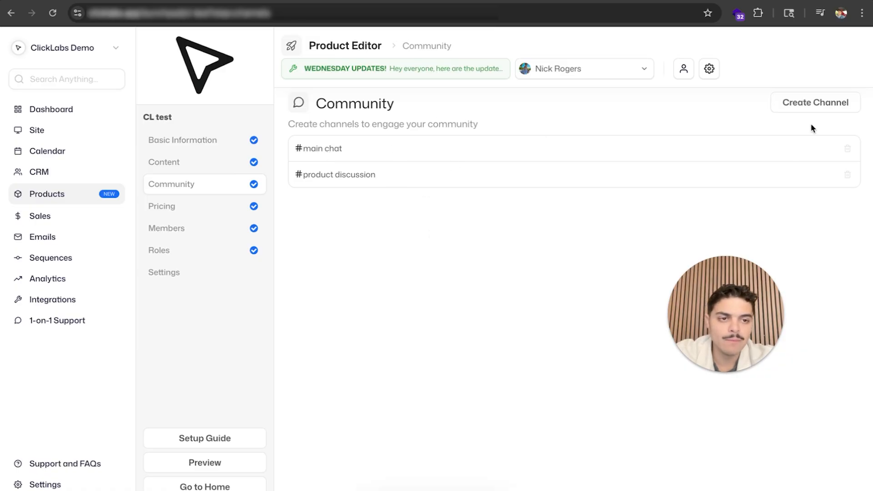
left_click(796, 106)
left_click(434, 204)
left_click(462, 166)
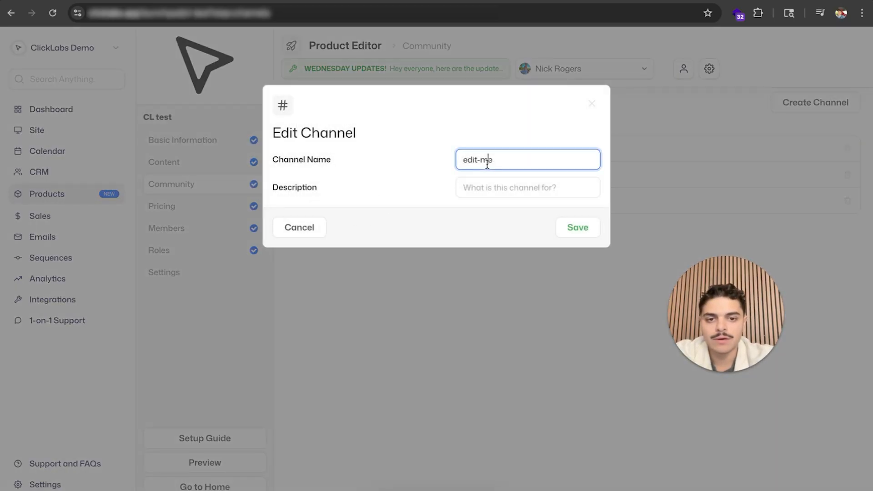
key("ctrl+a")
type("test channel")
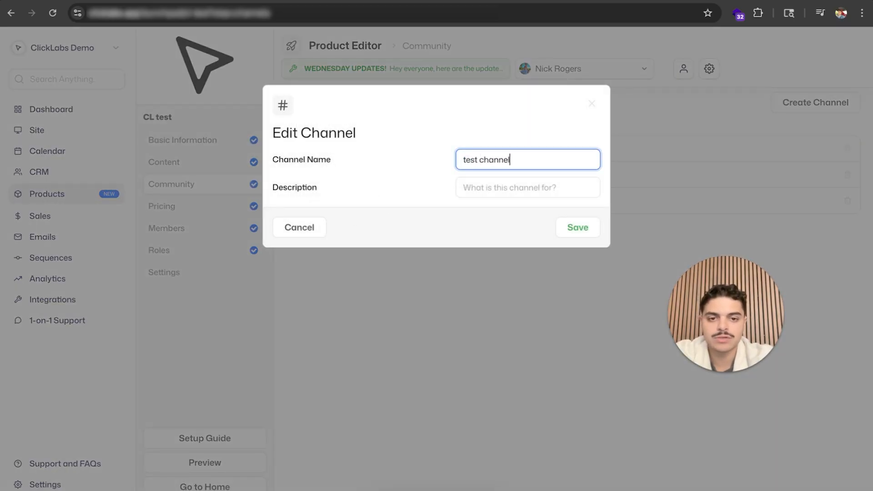
left_click(573, 227)
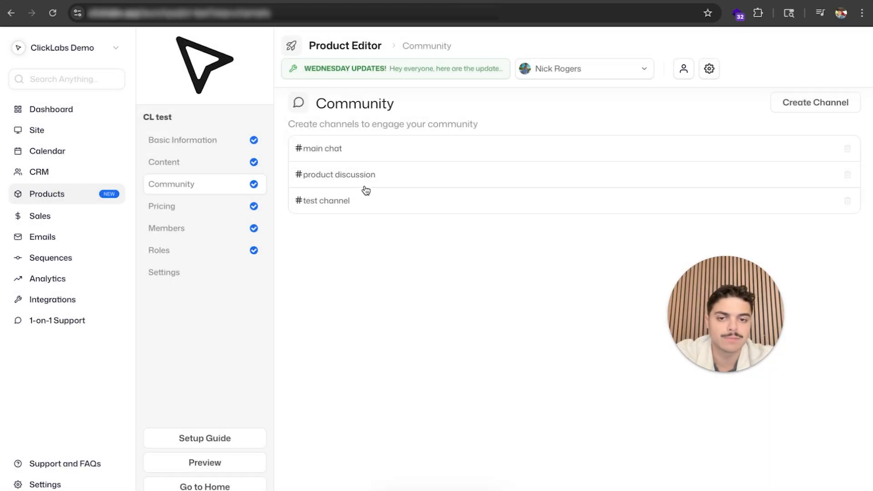
left_click(345, 201)
left_click(591, 104)
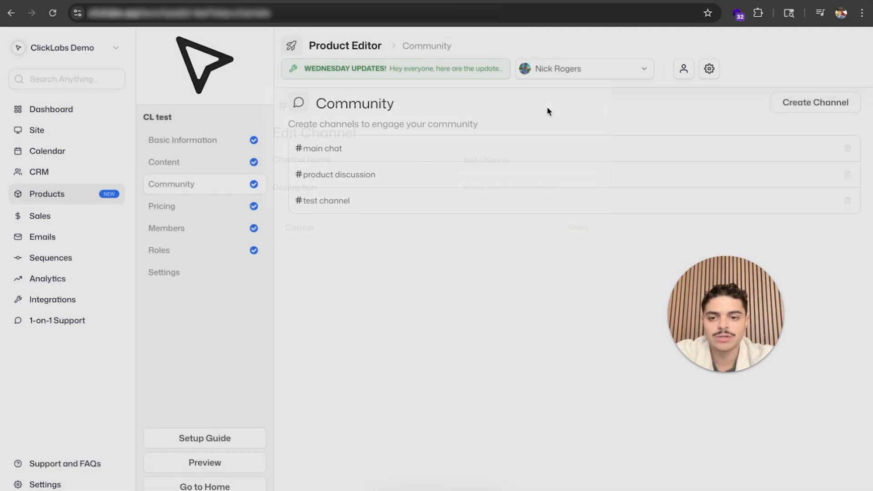
Set the default role assigned to purchasers of the Test plan 1 pricing plan to Member.
left_click(172, 207)
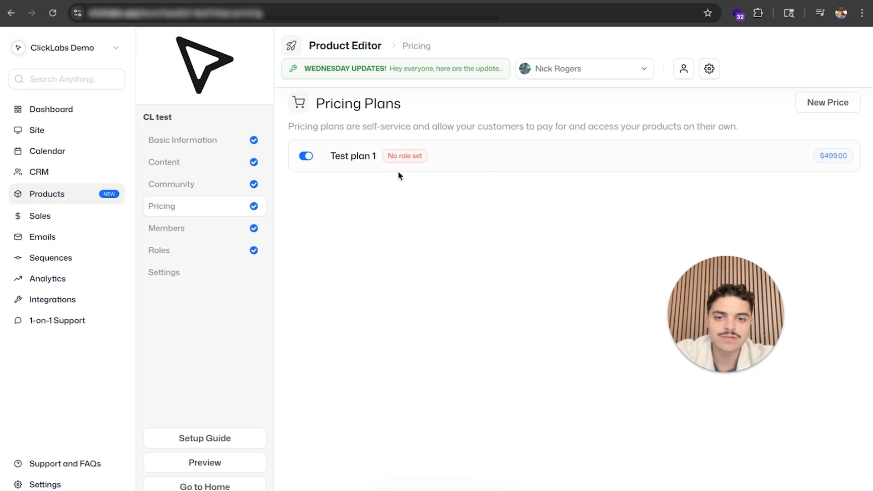
left_click(543, 150)
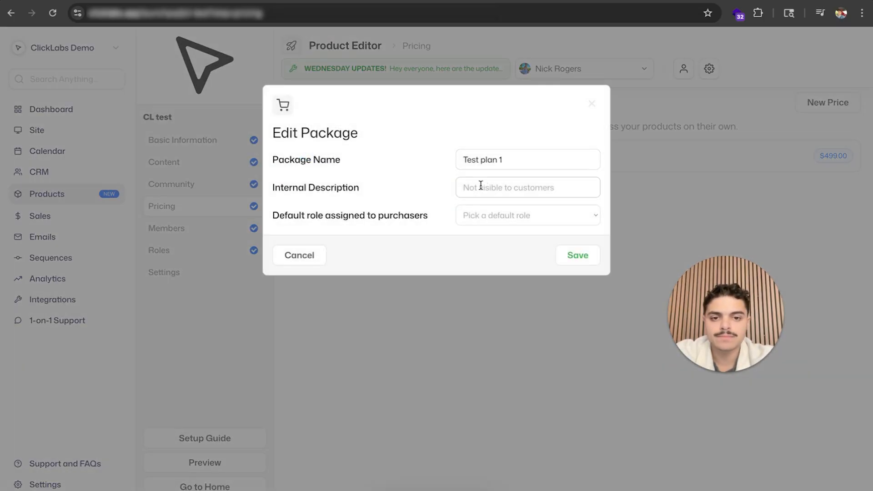
left_click(494, 217)
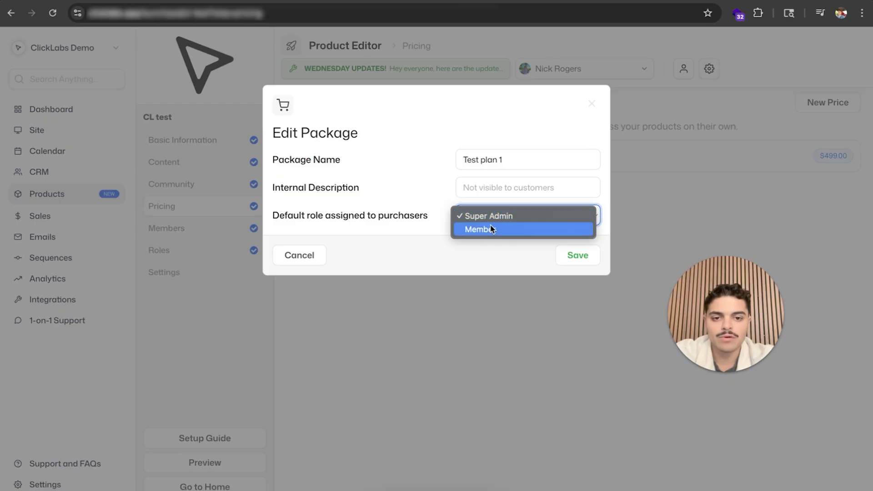
left_click(492, 228)
left_click(575, 255)
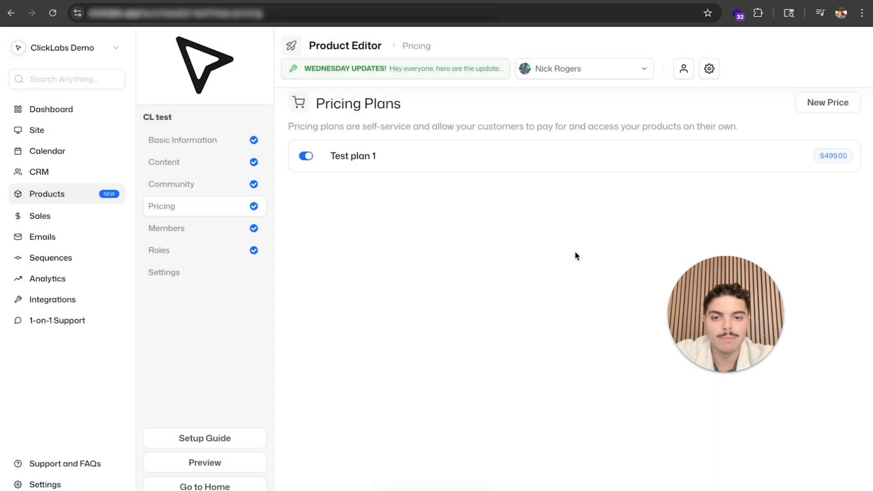
Grant the product's Member role access to Module 45 and the test channel.
left_click(178, 249)
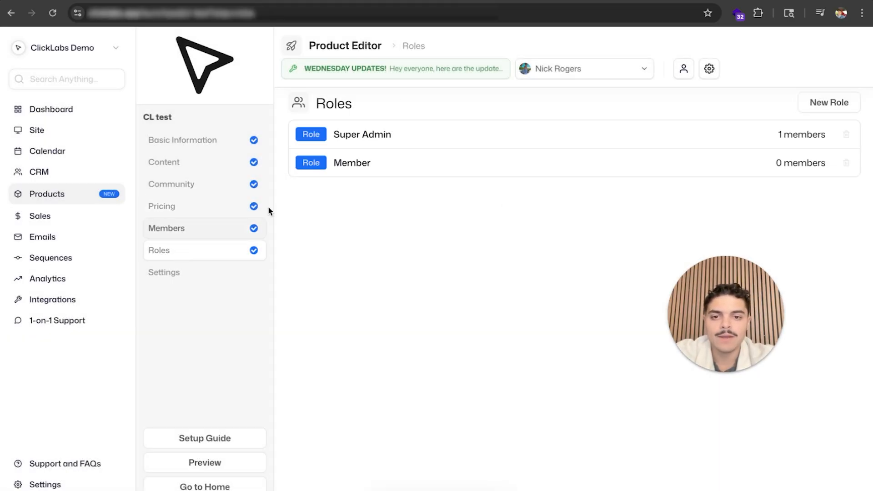
left_click(623, 162)
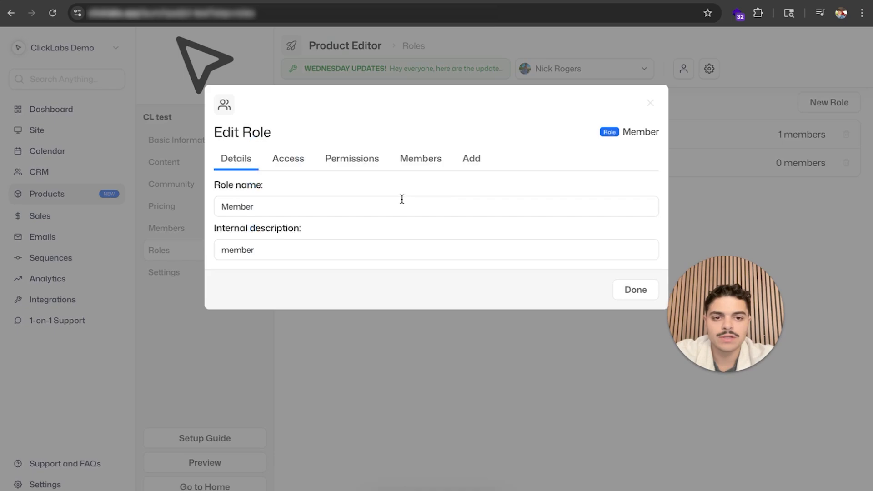
left_click(287, 160)
left_click(226, 294)
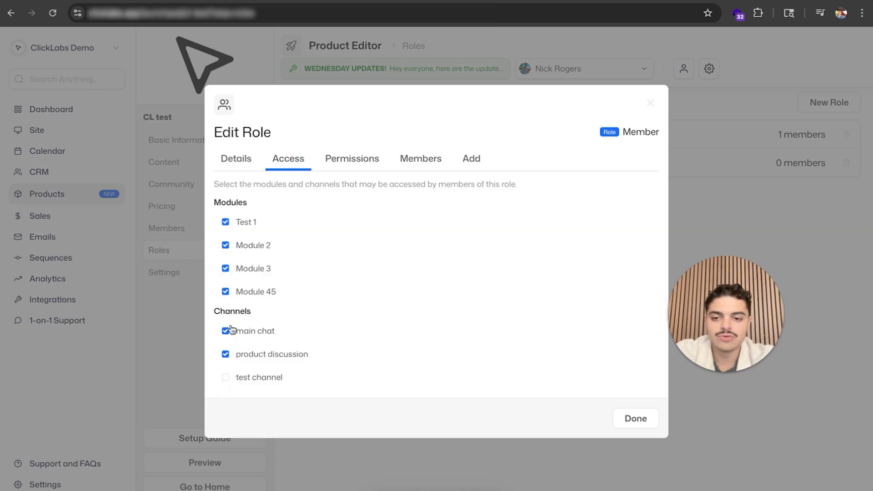
left_click(228, 377)
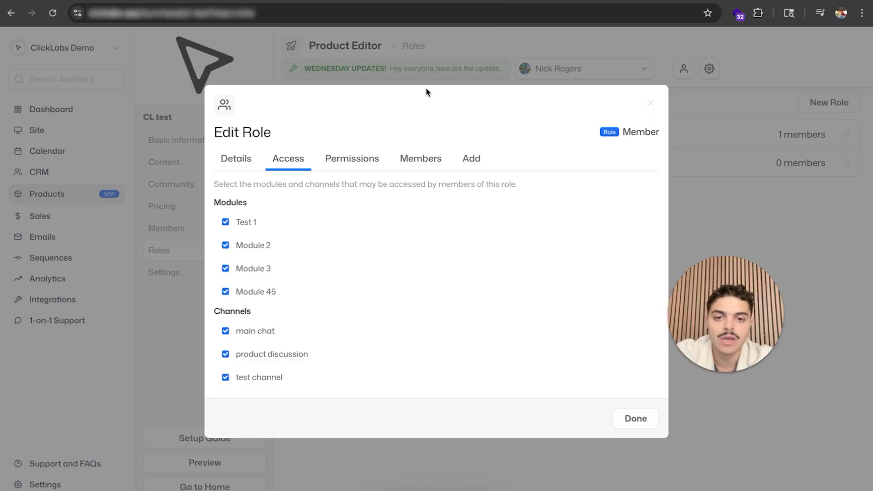
left_click(421, 158)
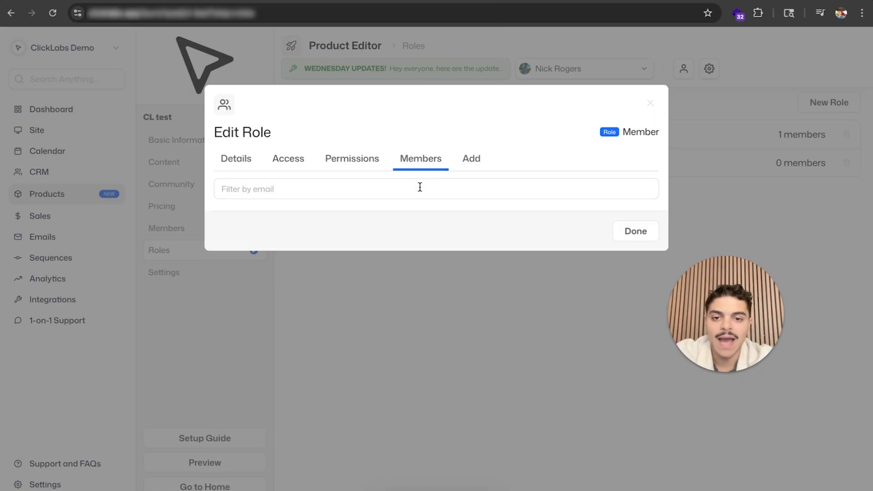
left_click(628, 234)
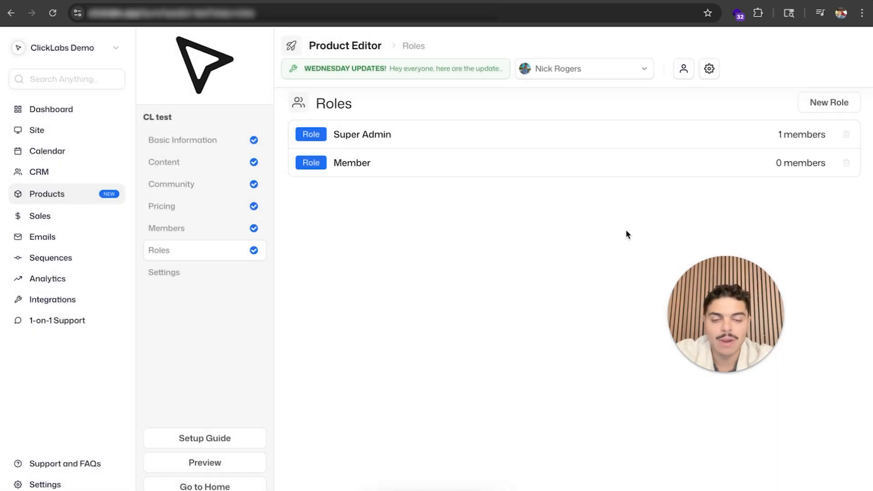
Review the package settings of Test plan 1 in the product's pricing plans, and close them without changes.
left_click(204, 210)
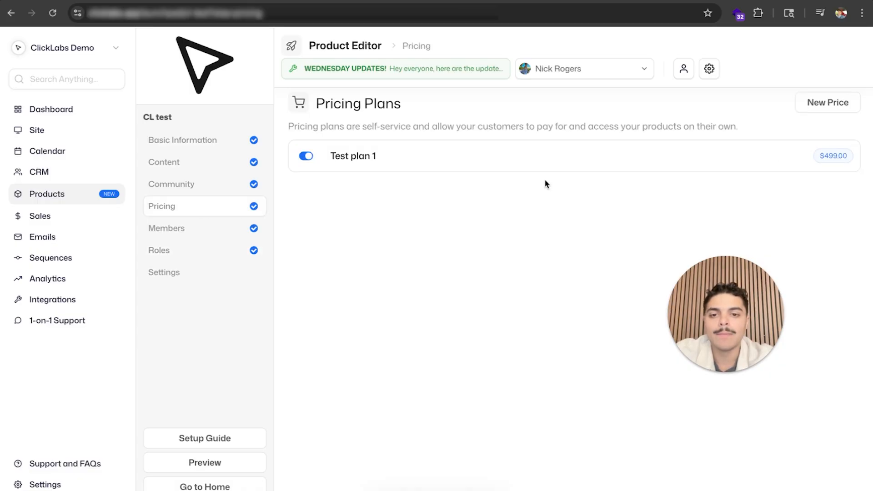
left_click(796, 168)
left_click(591, 104)
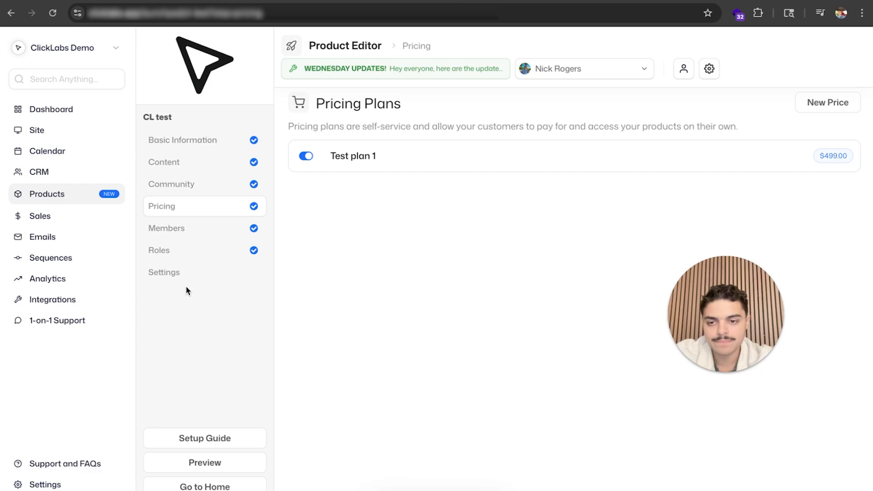
left_click(521, 155)
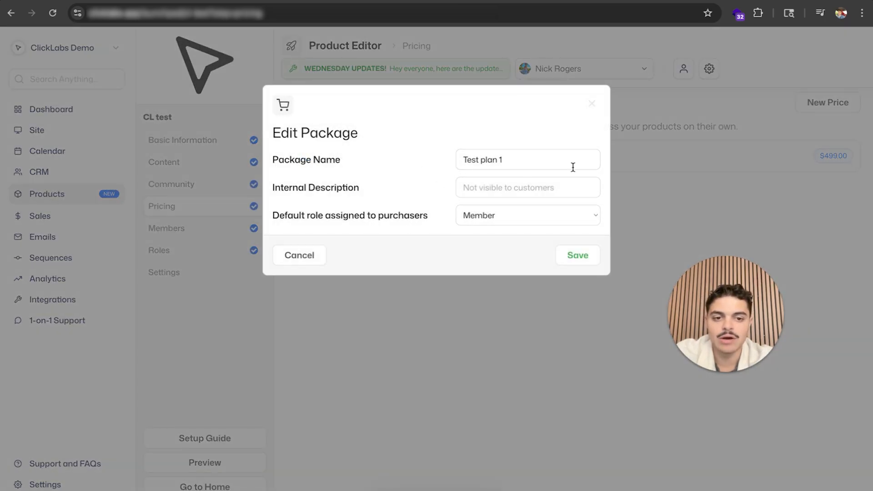
left_click(594, 103)
Create a one-time pricing plan named "Test 2" priced at $300.
left_click(813, 102)
left_click(381, 165)
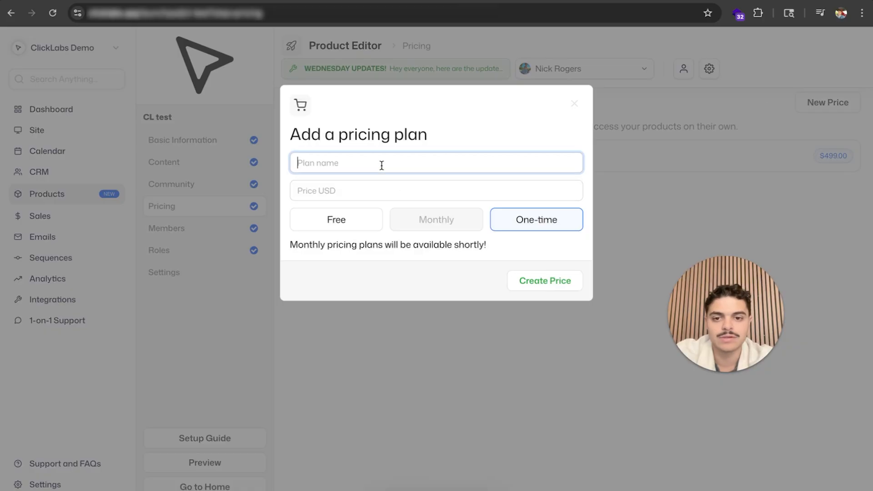
type("Test 2")
left_click(409, 197)
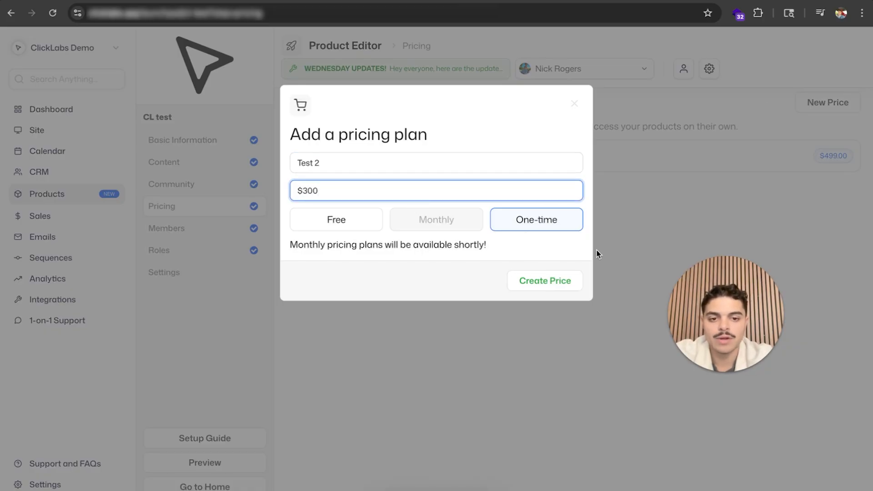
type("300")
left_click(542, 285)
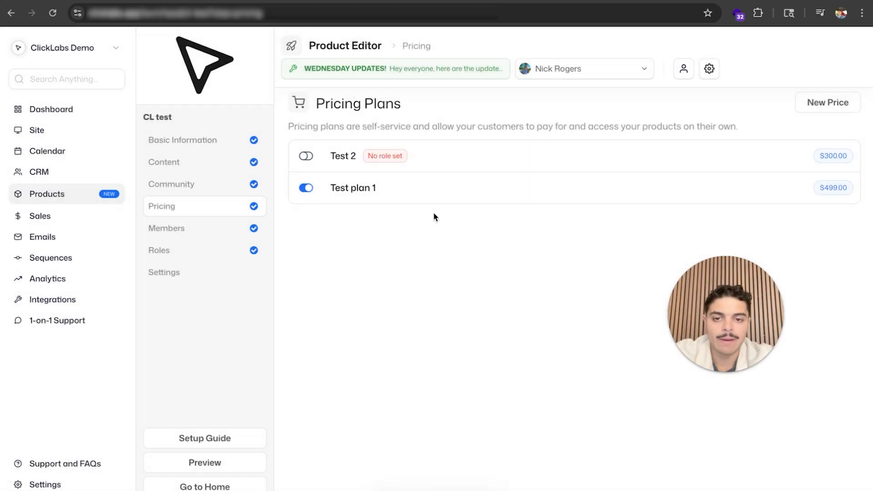
Enable the Test 2 plan and set its default purchaser role to Member.
left_click(306, 156)
left_click(588, 158)
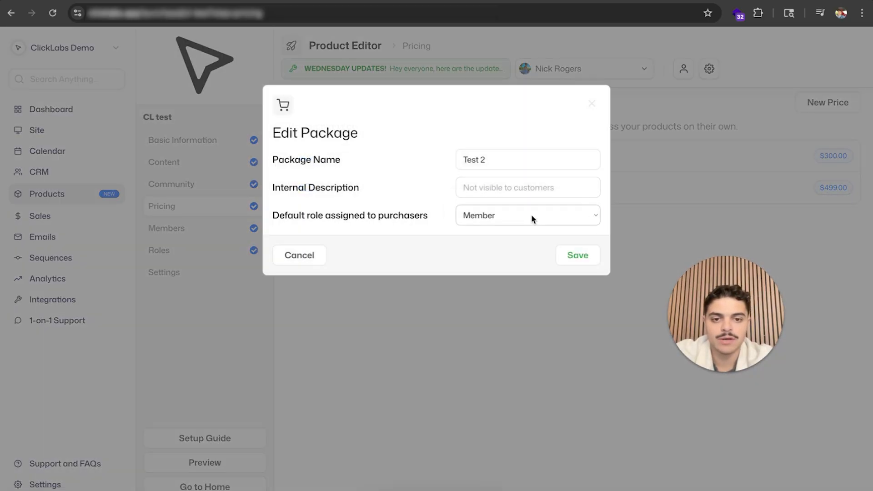
left_click(531, 214)
left_click(519, 216)
left_click(577, 255)
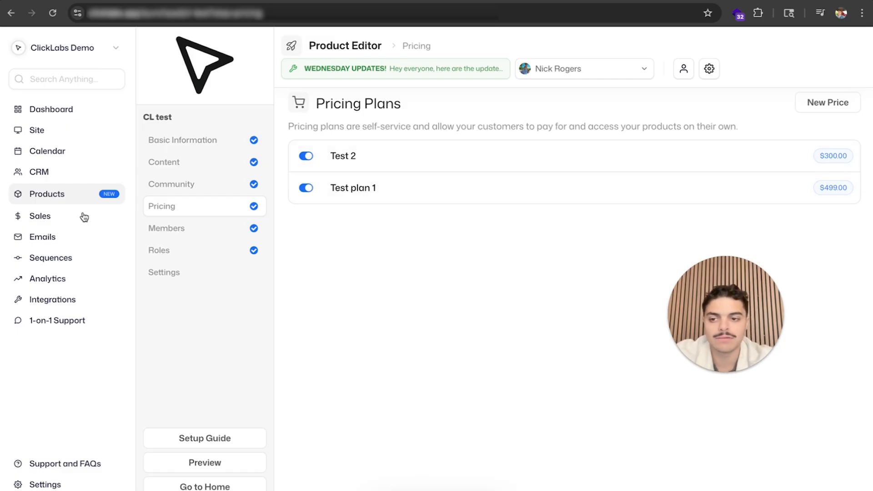
Examine the first $699.00 sales payment, including its payment history, customer details and transaction notes form.
left_click(50, 221)
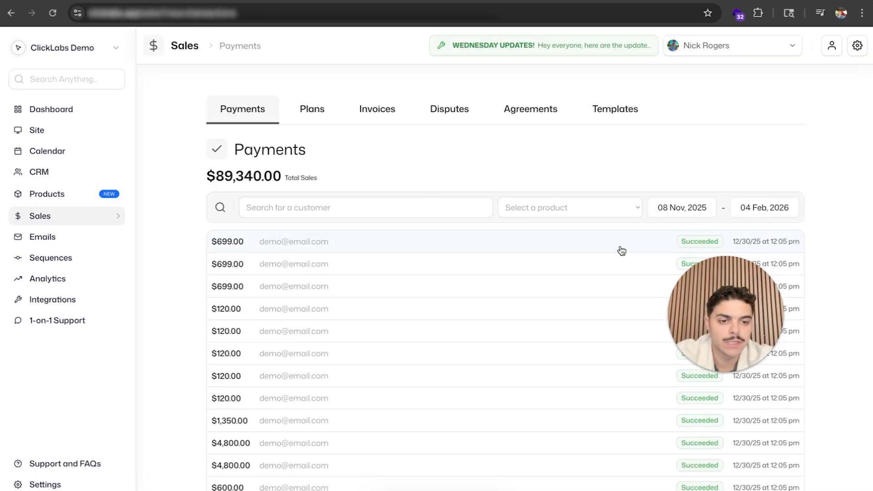
left_click_drag(713, 314, 749, 145)
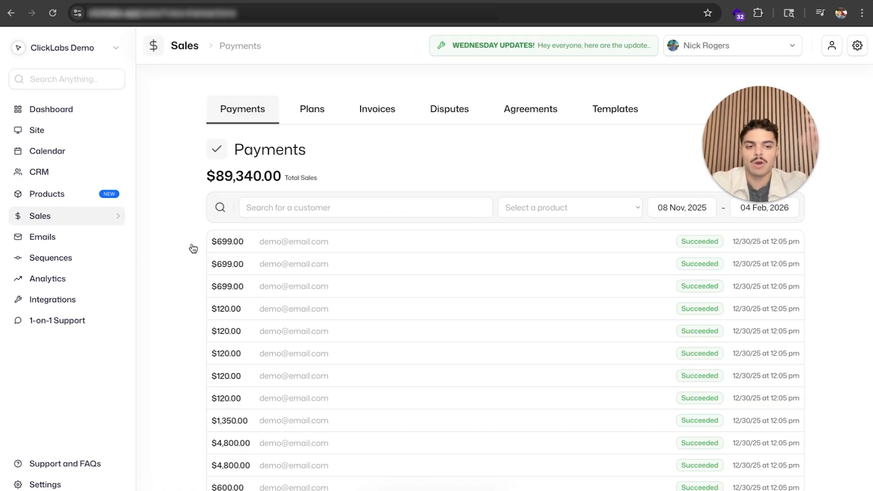
left_click(309, 244)
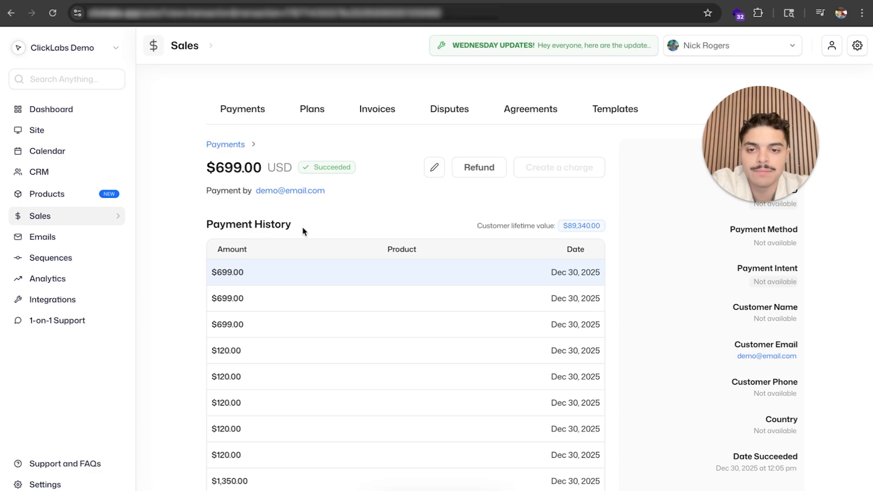
scroll(262, 304, "down", 15)
scroll(263, 304, "up", 16)
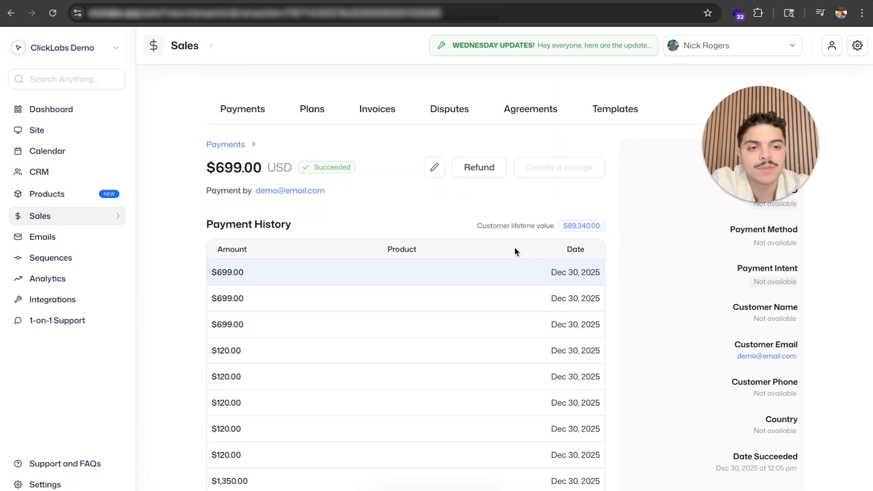
left_click_drag(760, 150, 764, 167)
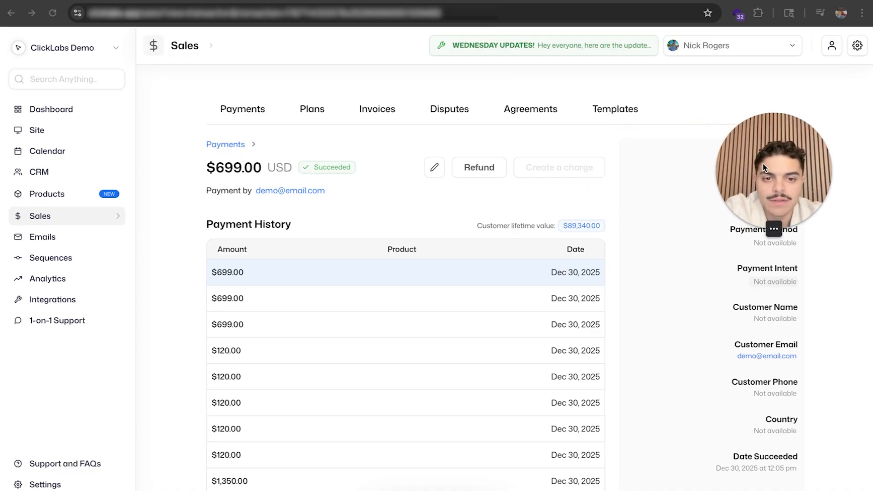
left_click(434, 167)
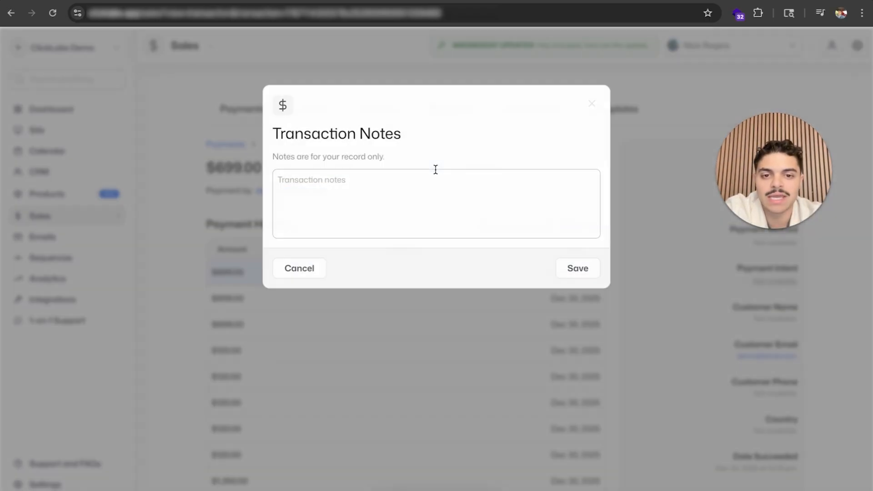
left_click(592, 104)
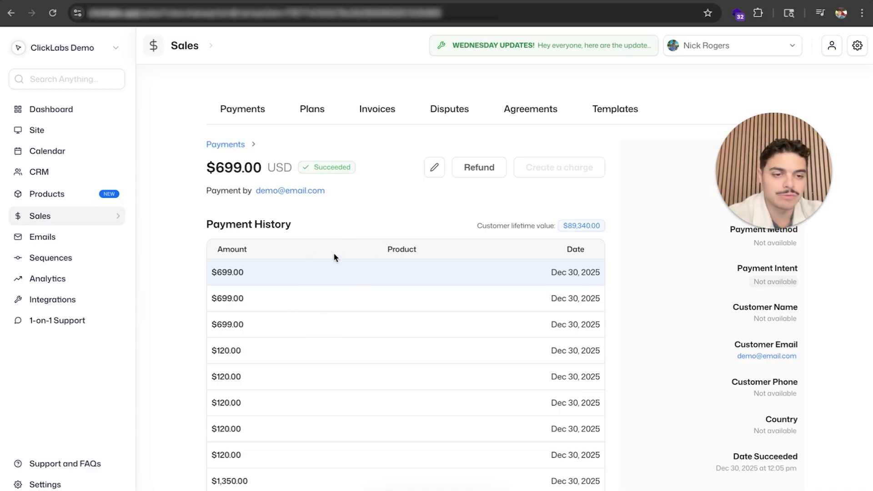
Look through the sales area's global payment plans, invoices, disputes and agreements.
left_click(318, 112)
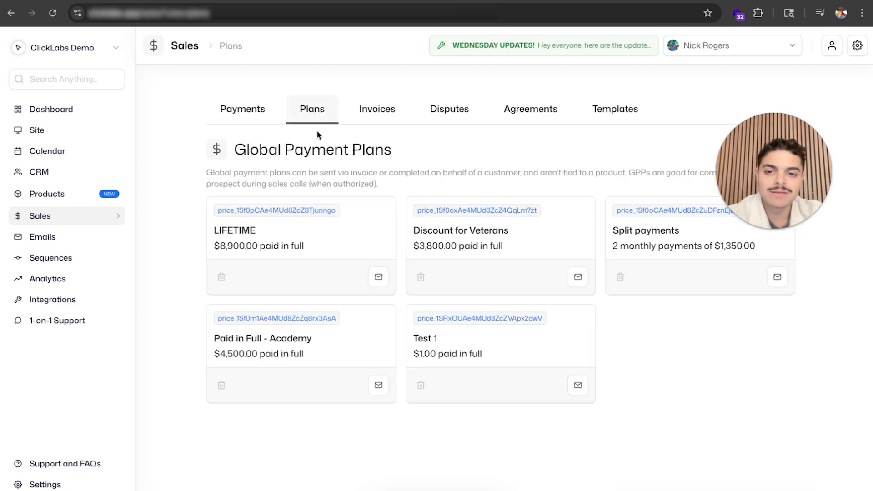
left_click(380, 111)
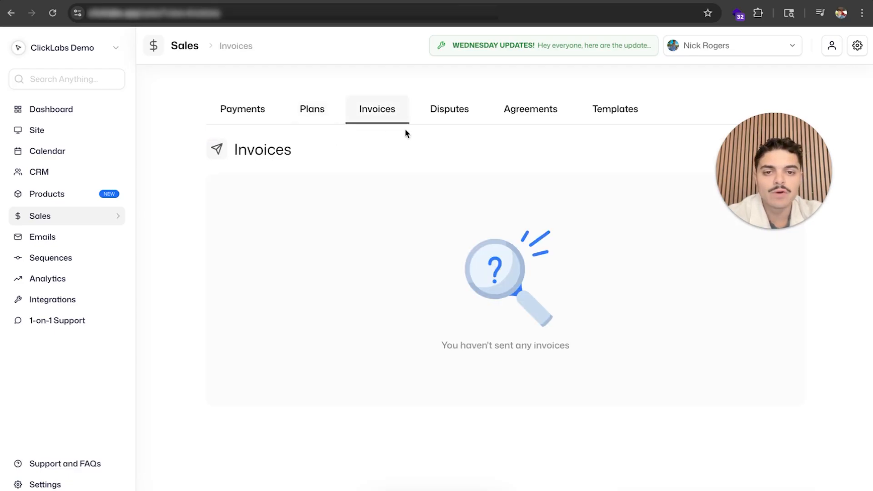
left_click(437, 120)
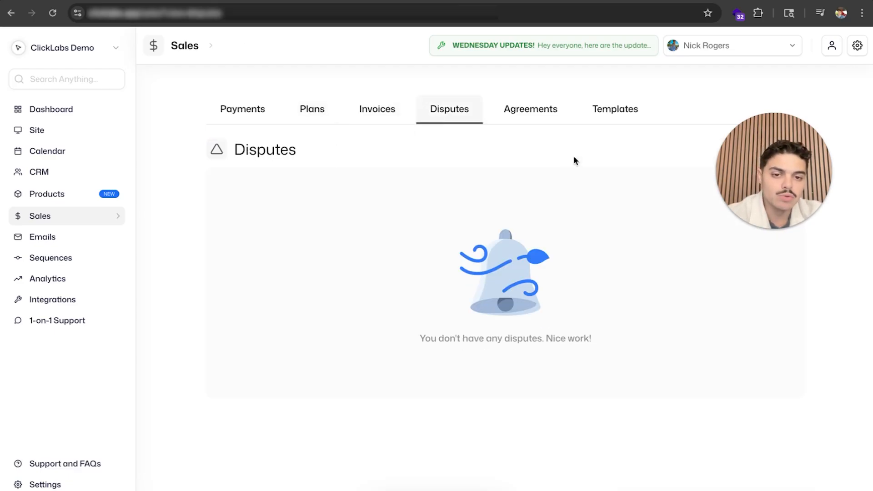
left_click(551, 111)
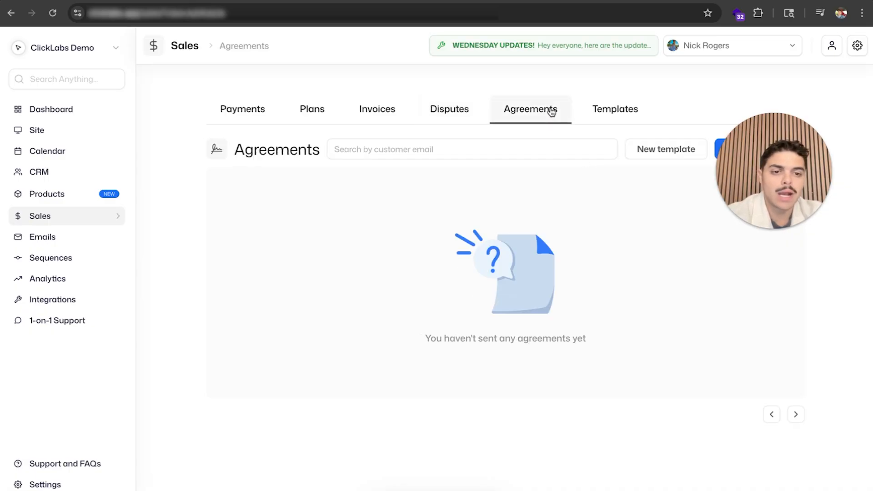
left_click_drag(754, 149, 756, 274)
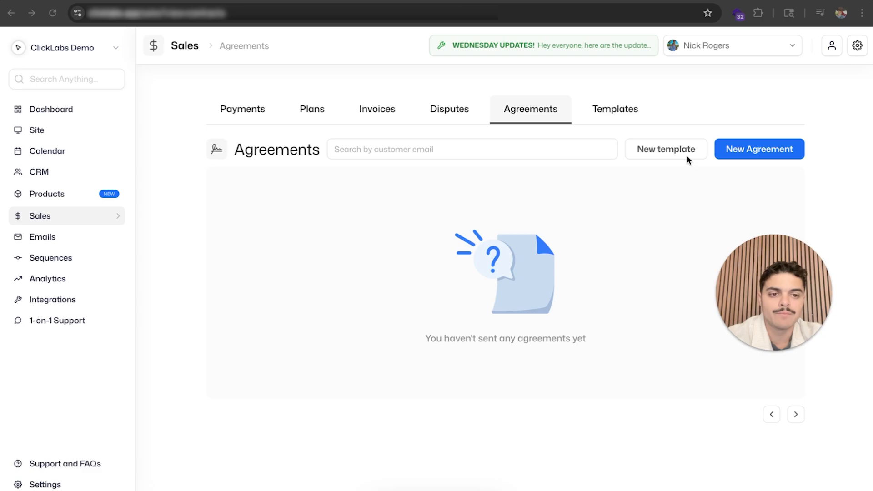
Examine the blank form for sending a new contract, including its email body, and close it without sending.
left_click(737, 150)
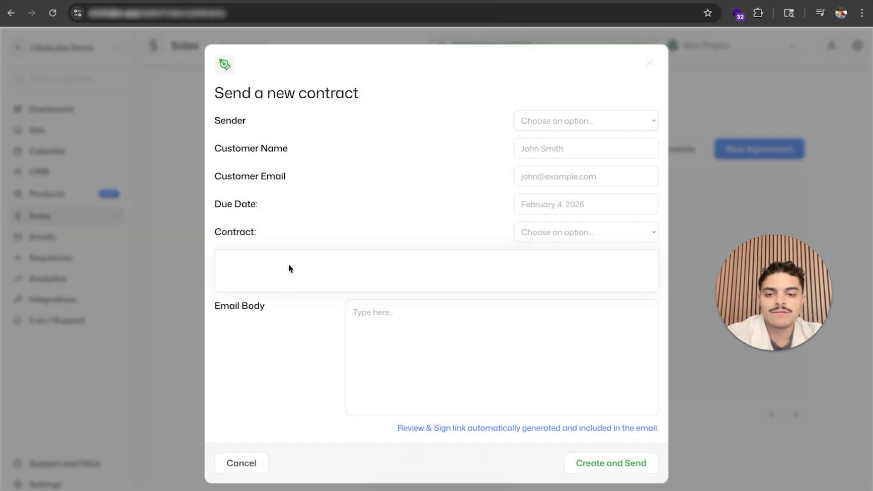
left_click(411, 364)
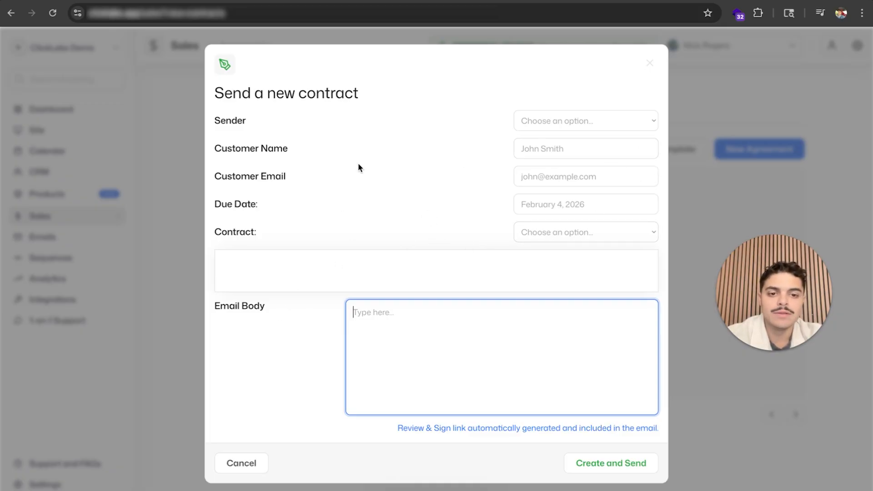
left_click(650, 64)
Create a contract template named "Test template" and return to the agreements after looking over its blank body and signature area.
left_click(666, 149)
left_click(381, 160)
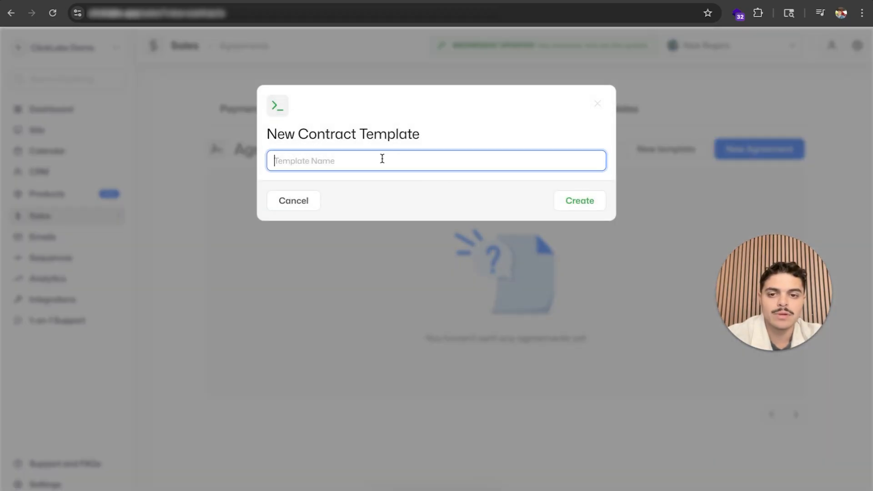
type("Test template")
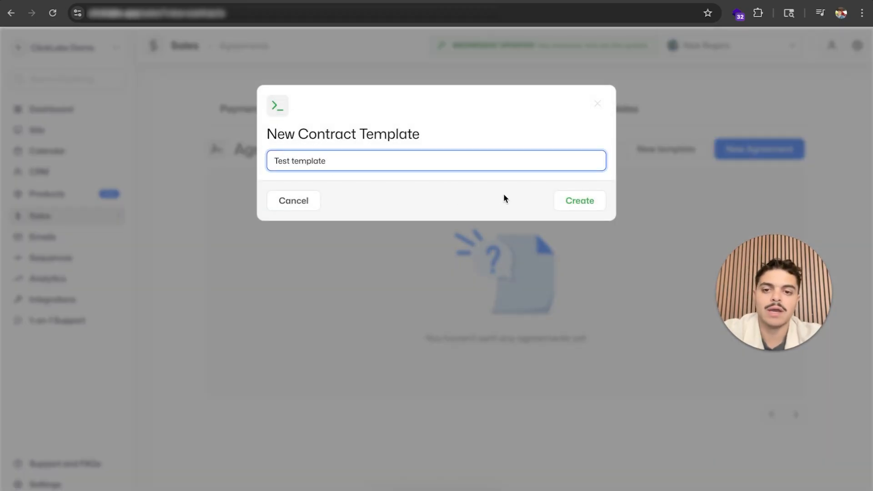
left_click(569, 203)
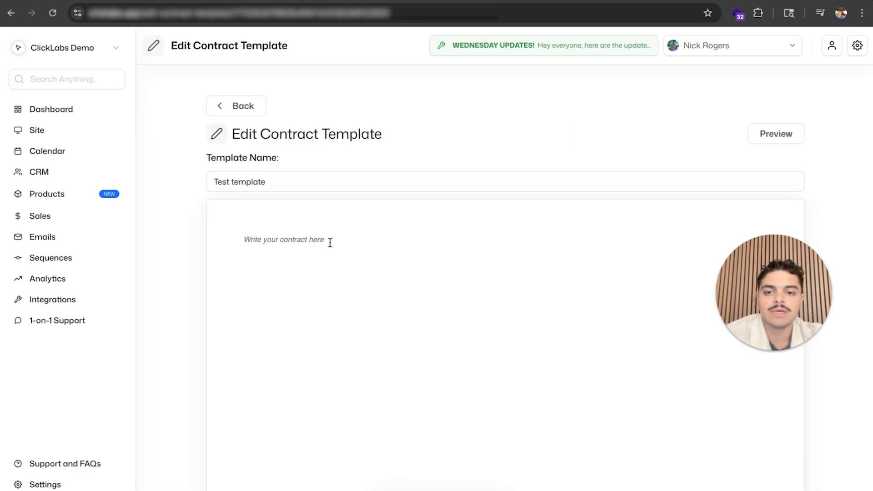
scroll(308, 245, "down", 5)
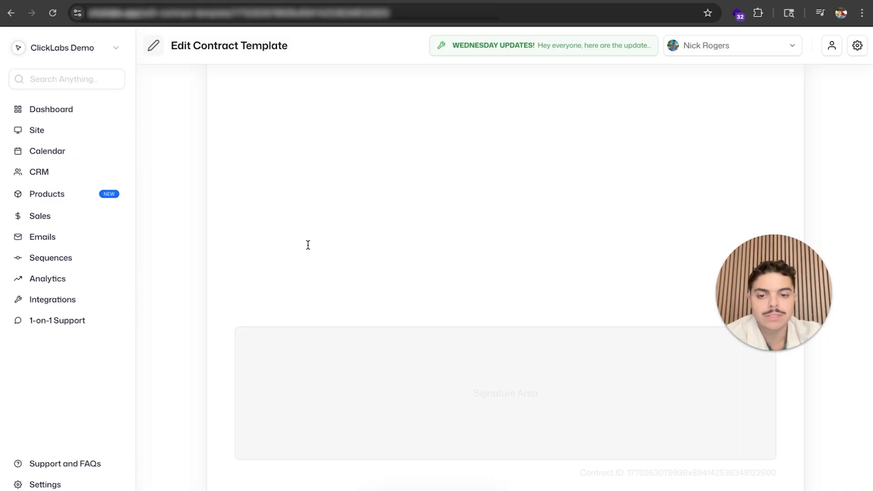
scroll(308, 245, "down", 1)
scroll(484, 338, "up", 6)
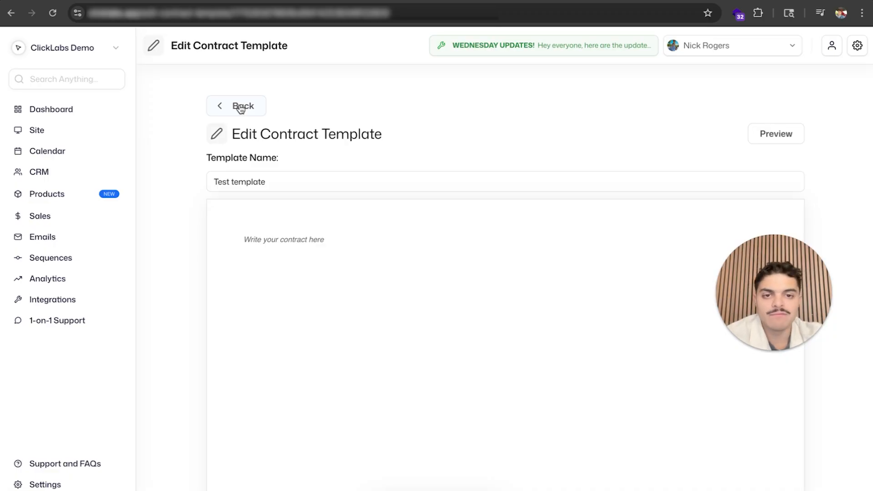
left_click(240, 109)
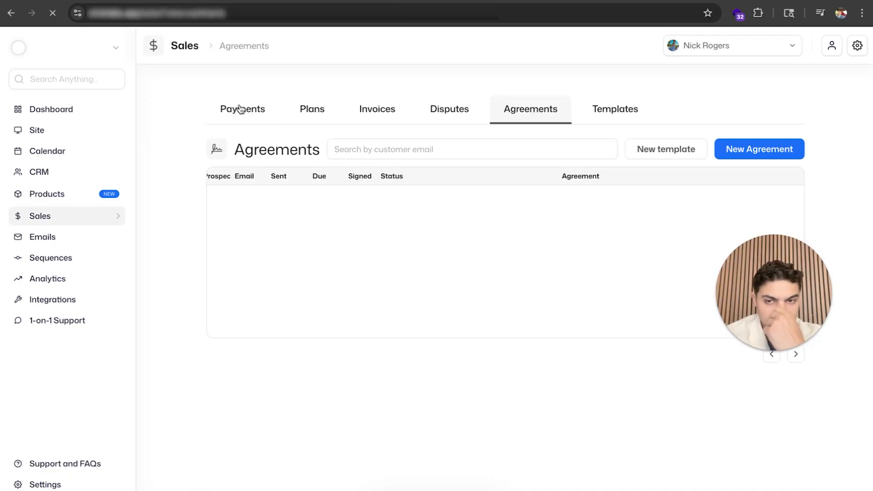
Start a new email broadcast and include all contacts as recipients.
left_click(727, 48)
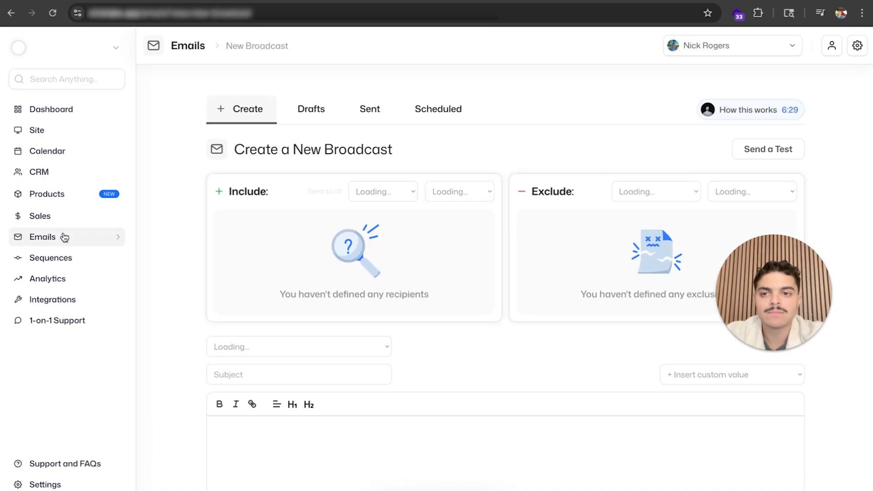
left_click_drag(771, 282, 96, 349)
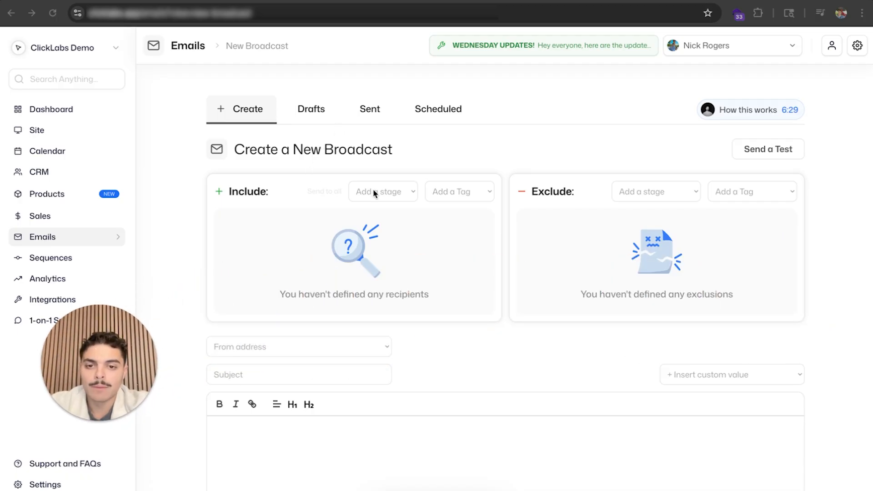
left_click(402, 191)
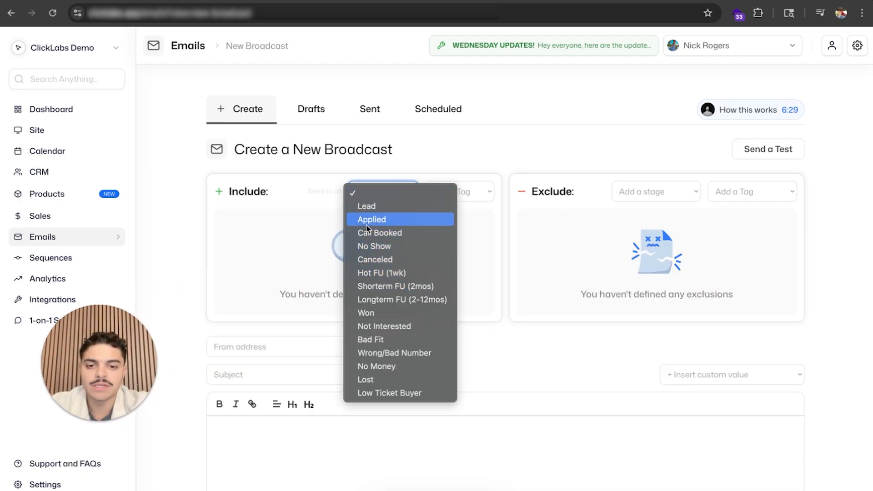
left_click(324, 192)
left_click(323, 191)
Exclude contacts in the Won, Not Interested and Bad Fit stages from the broadcast.
left_click(664, 191)
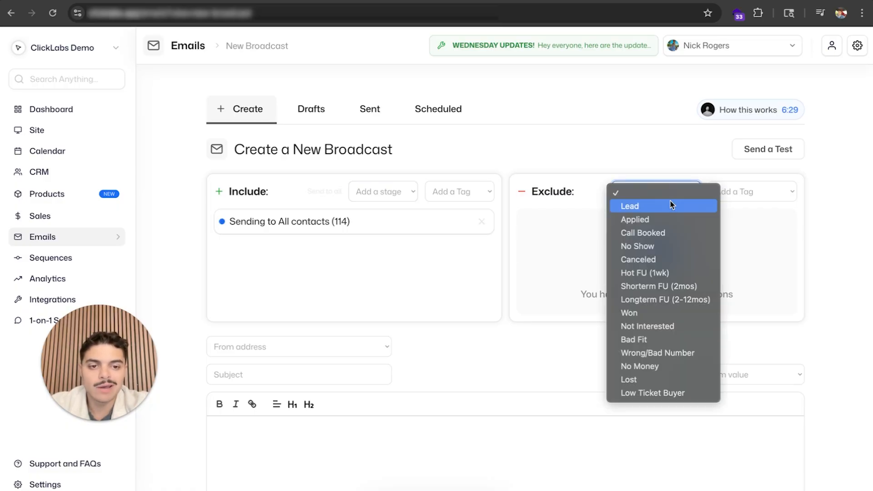
left_click(655, 313)
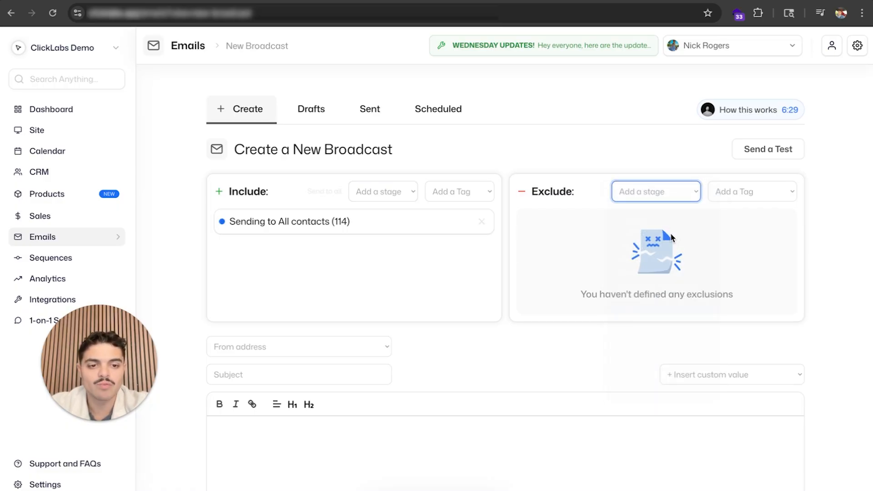
left_click(662, 189)
left_click(648, 324)
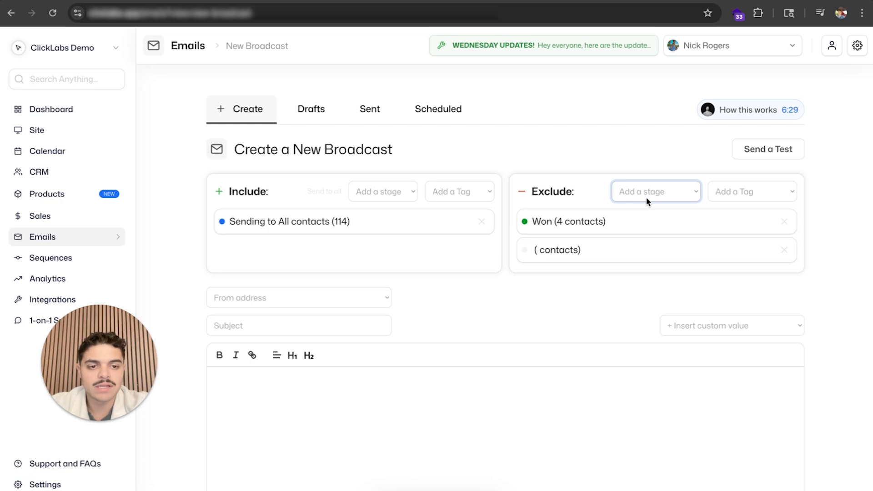
left_click(647, 193)
left_click(646, 339)
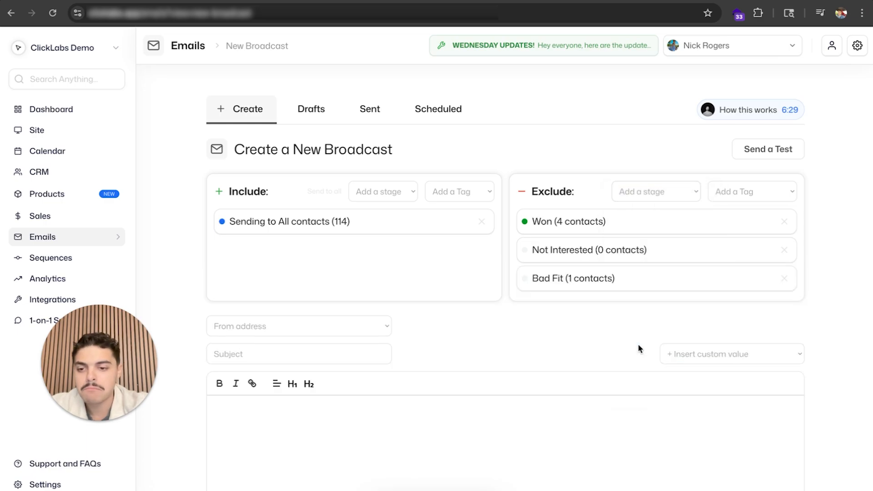
Exclude contacts tagged "5 star engaged" from the broadcast.
left_click(446, 190)
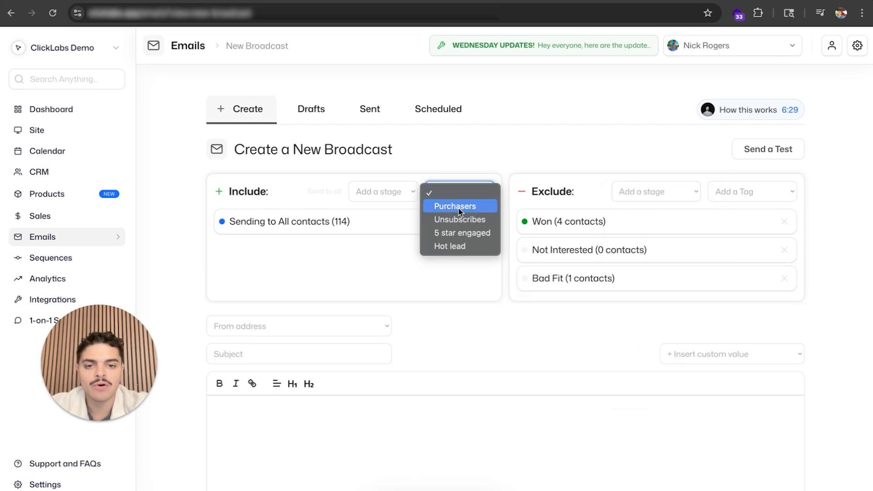
left_click(756, 187)
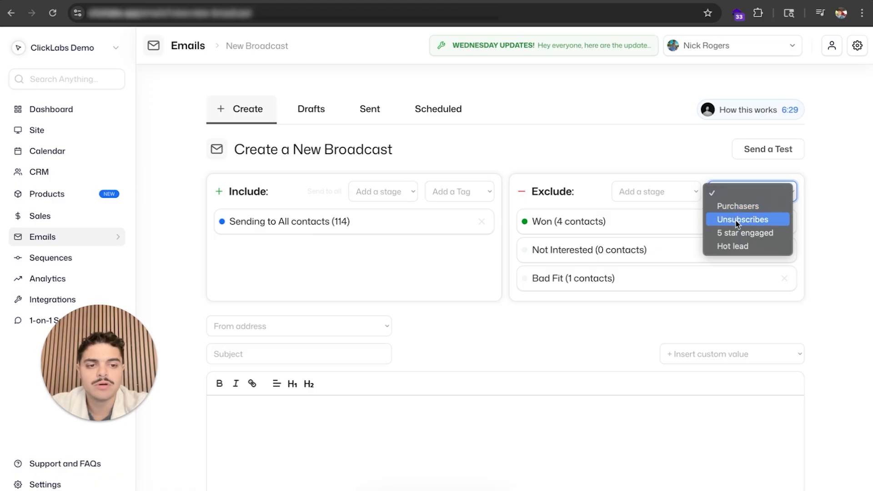
left_click(733, 232)
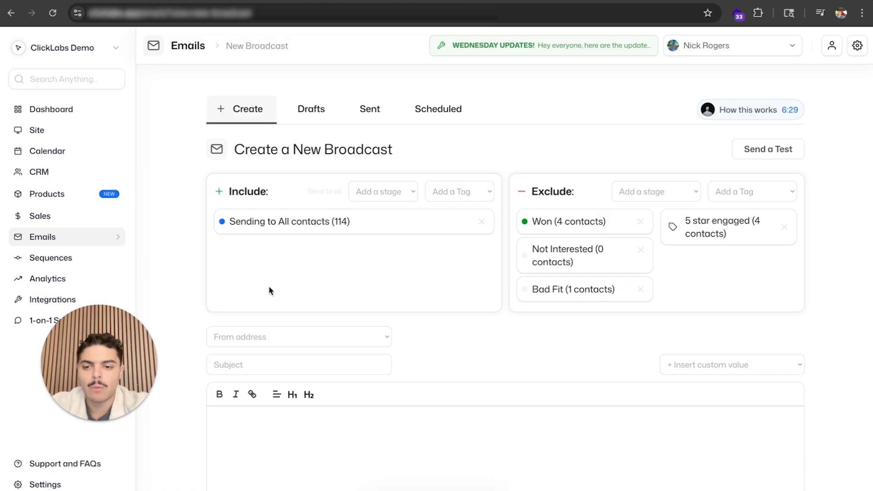
Choose the available test sender as the broadcast's from address and set the subject to "Test email".
scroll(397, 312, "down", 3)
left_click(327, 232)
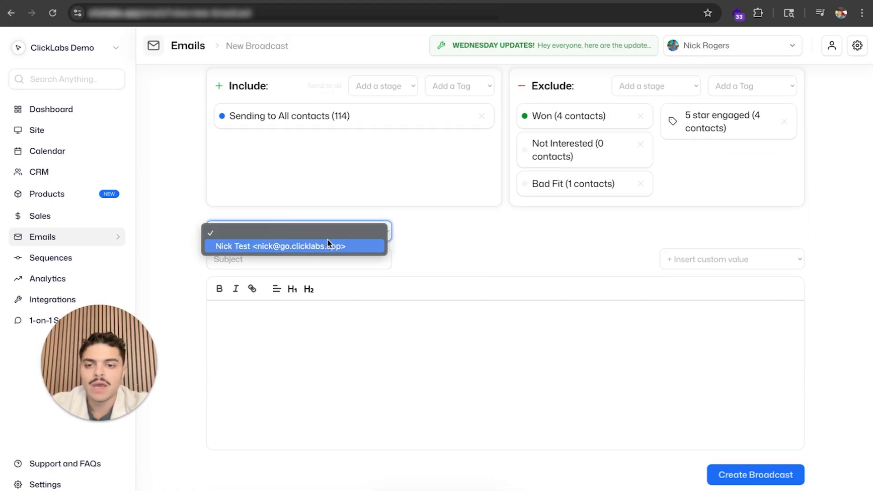
left_click(327, 245)
left_click(288, 259)
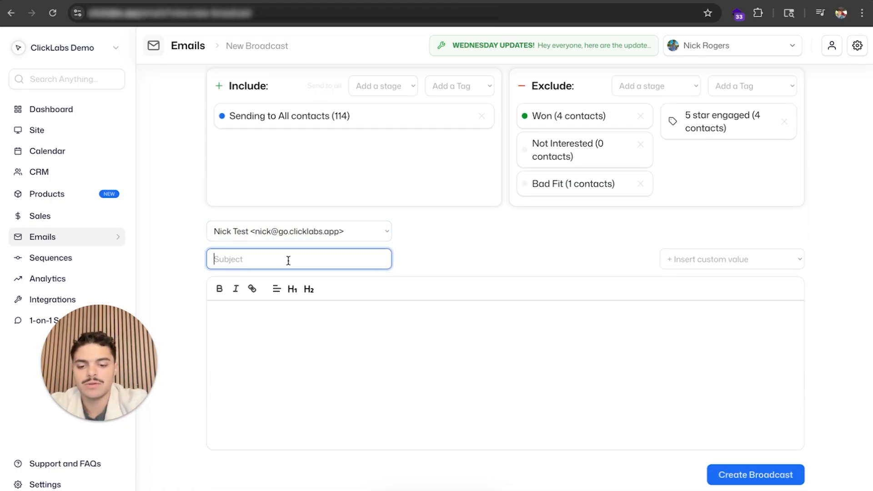
type("Test email")
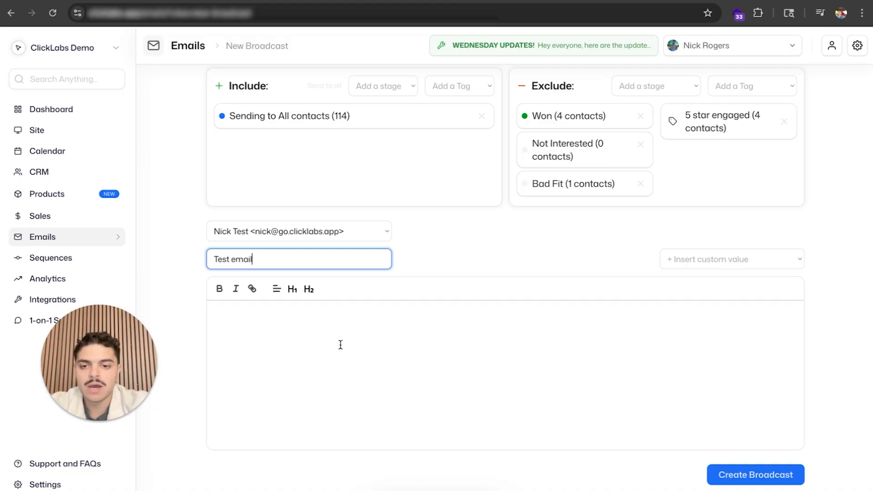
Enter "sdmjfhvbwerfm,vbhwrehjgbf" in the email body and format it as a bold link that uses the same text.
left_click(341, 344)
type("sdmjfhvbwerfm,vbhwrehjgbf")
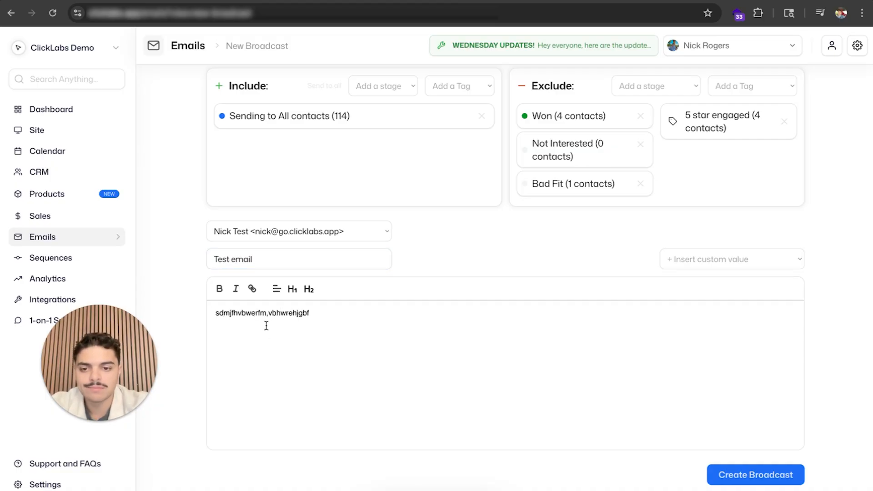
triple_click(265, 320)
left_click(220, 289)
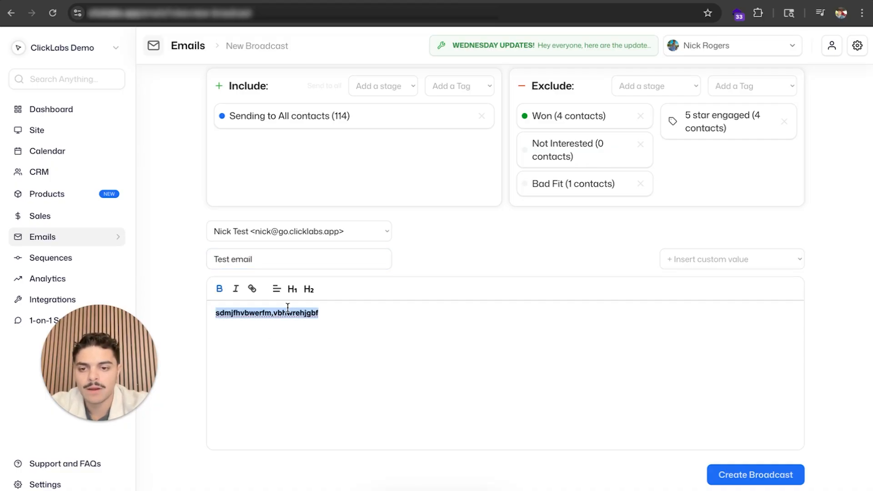
left_click(257, 294)
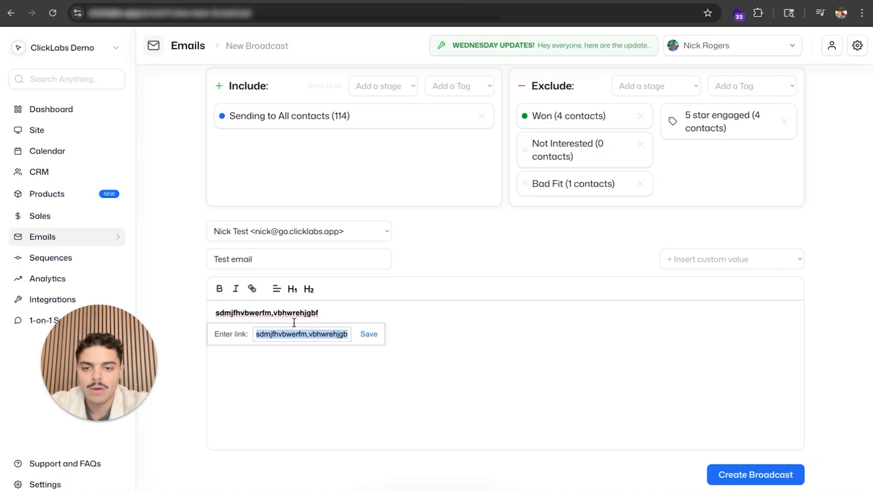
left_click(368, 334)
Add the body lines "wrtlbhvqrjtkhgh" and "Hey guys welcome to clicklabs its for" below the link.
key("Return")
type("wrtlbhvqrjtkhgh")
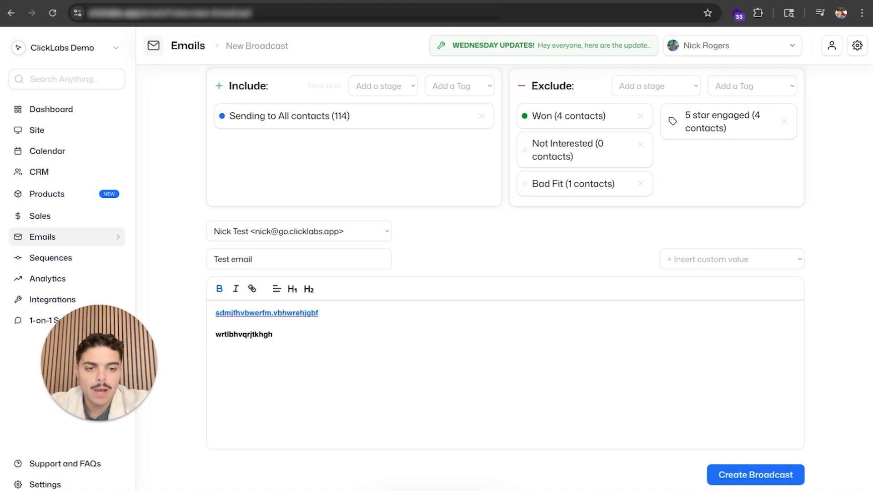
key("Return")
type("Hey guys welco")
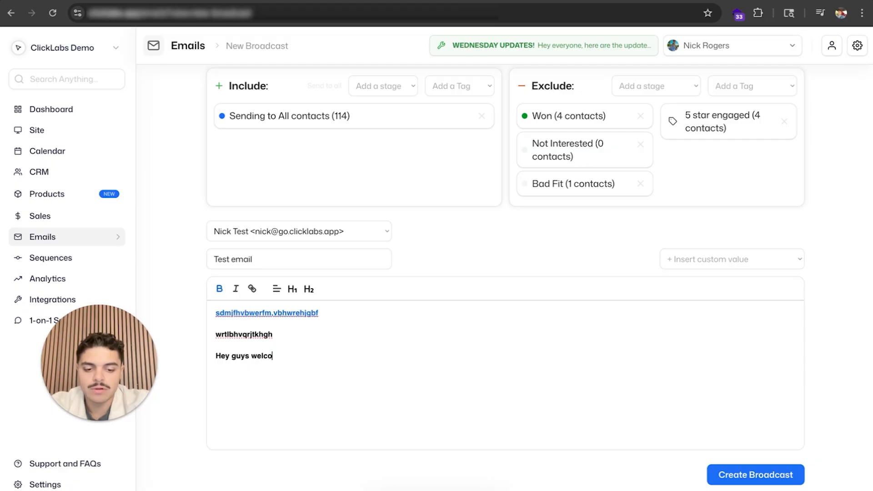
type("me to clicklabs")
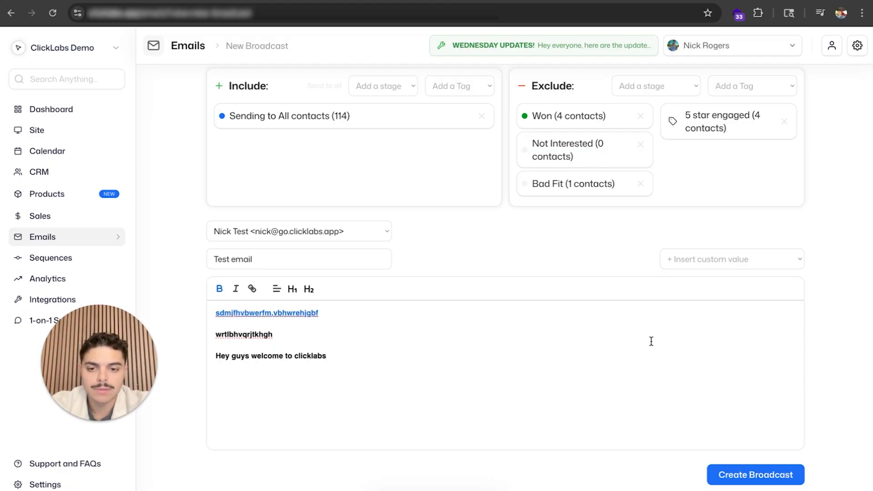
type(" its for")
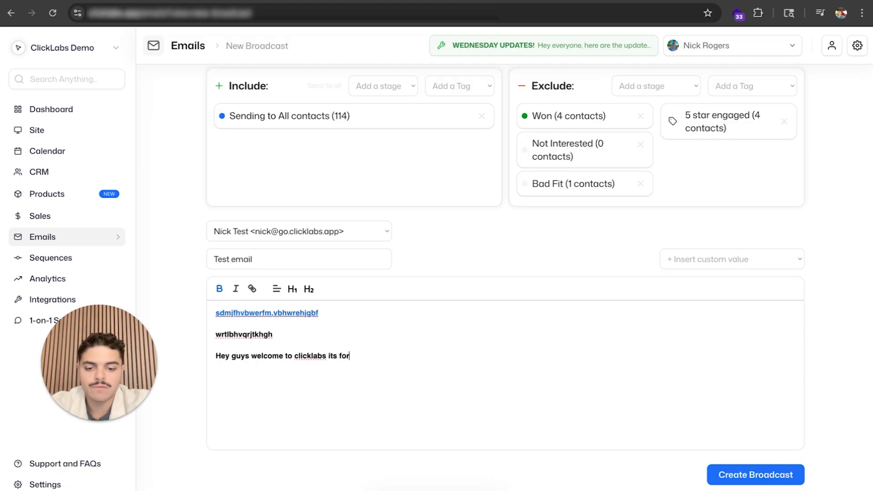
Insert the FIRST_NAME custom value at the end of the welcome line and make the whole line bold.
left_click(762, 253)
left_click(690, 273)
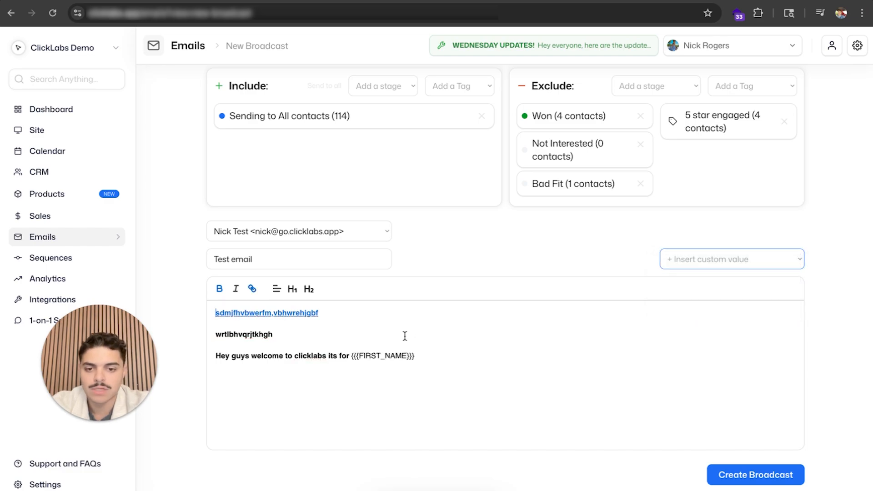
triple_click(372, 355)
left_click(219, 288)
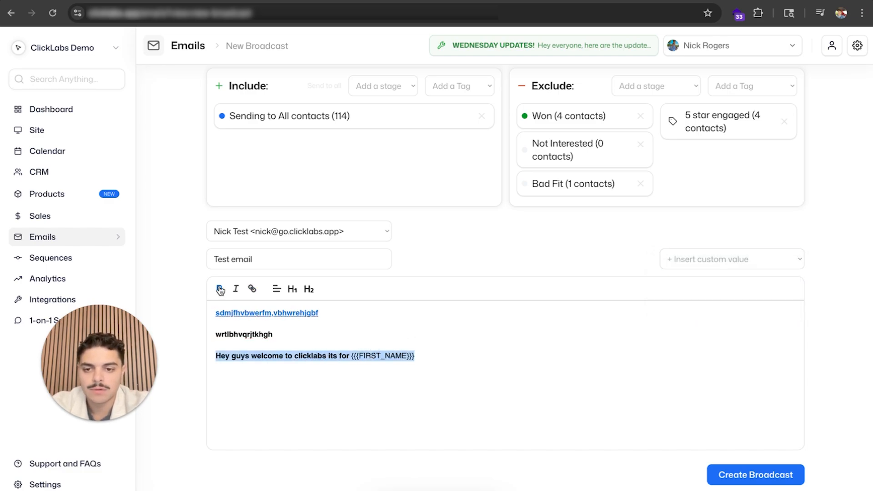
left_click(423, 385)
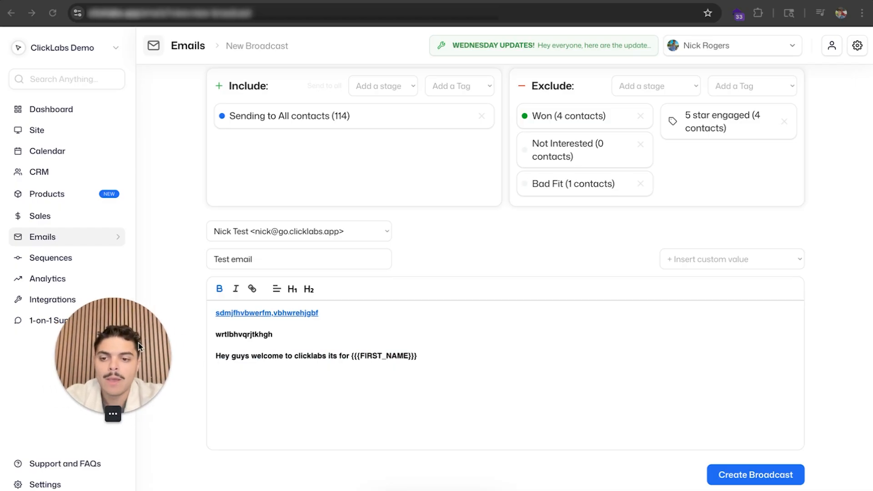
scroll(269, 299, "up", 3)
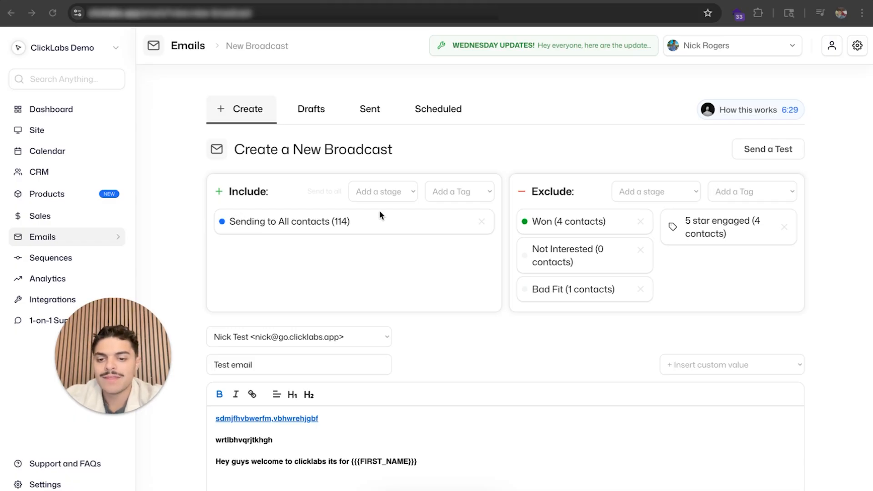
scroll(356, 446, "down", 3)
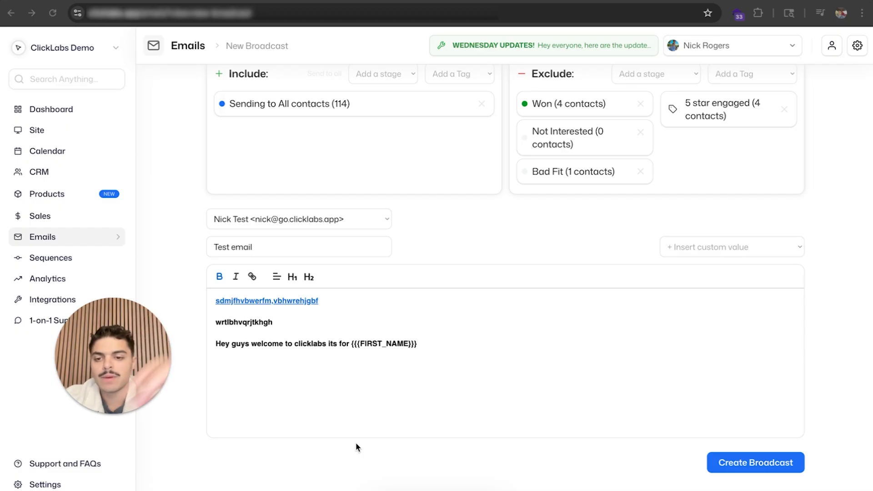
left_click_drag(130, 321, 784, 267)
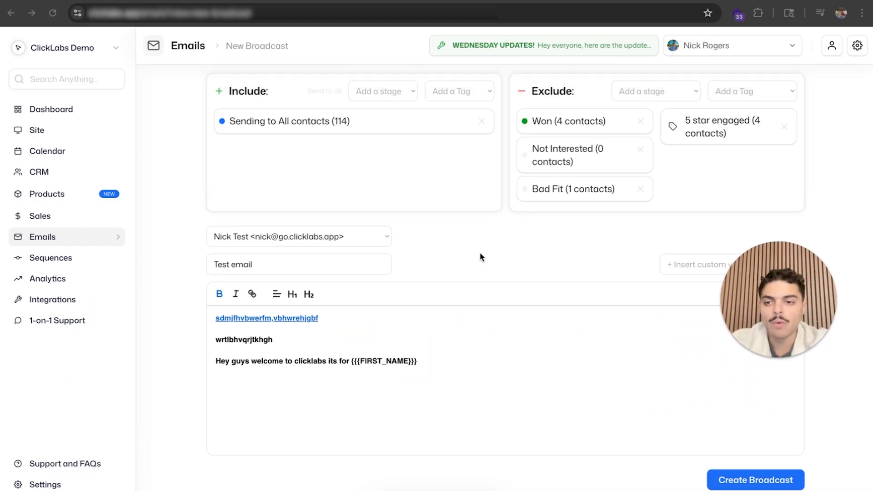
scroll(480, 256, "up", 3)
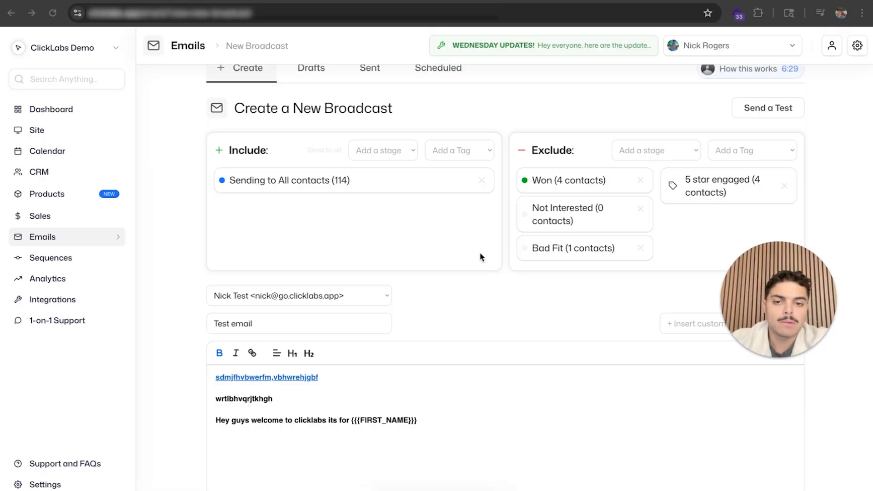
View the draft, sent and scheduled email broadcasts in turn.
scroll(470, 252, "up", 1)
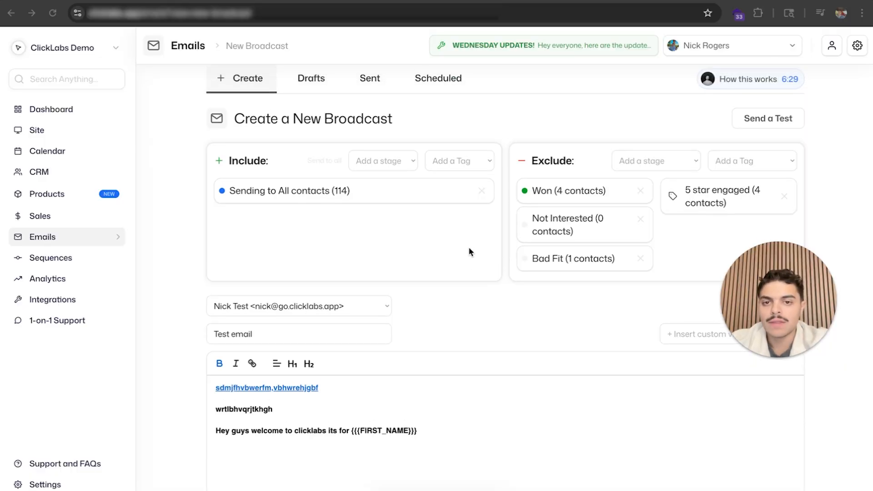
left_click(312, 81)
left_click(369, 109)
left_click(436, 117)
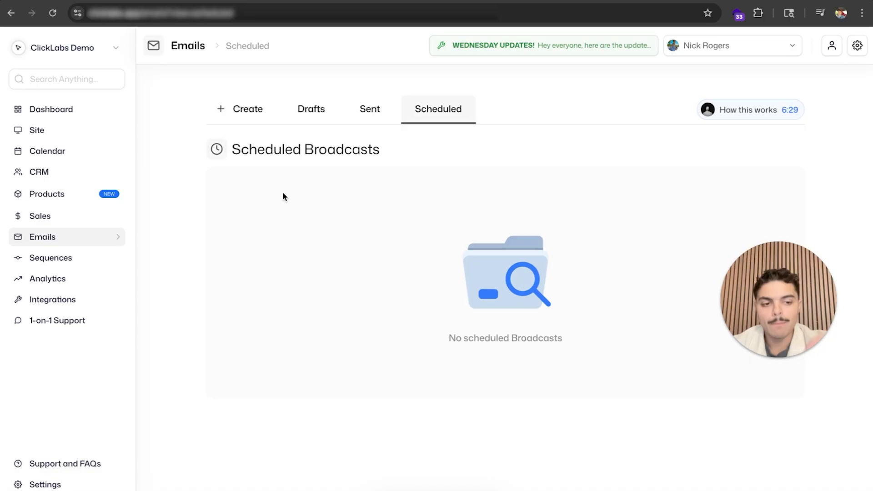
Open the Precall Flow sequence and examine the settings of its first step, Test 1, without changing them.
left_click(53, 258)
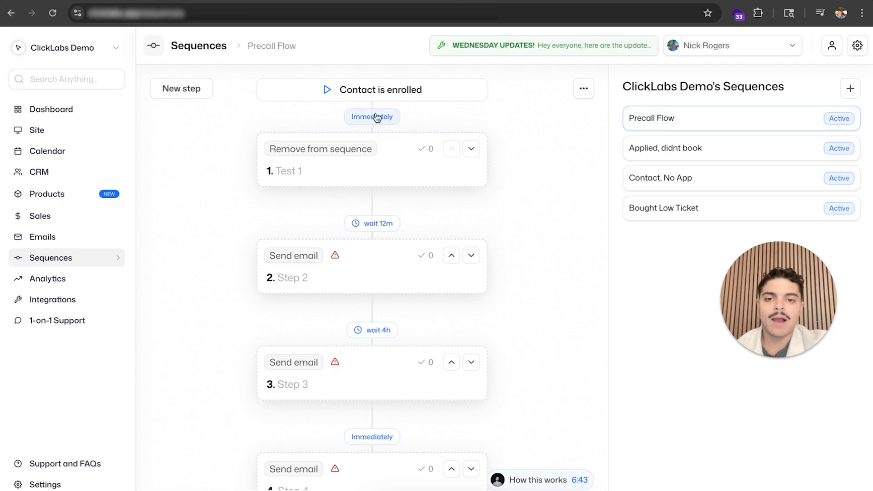
left_click(342, 149)
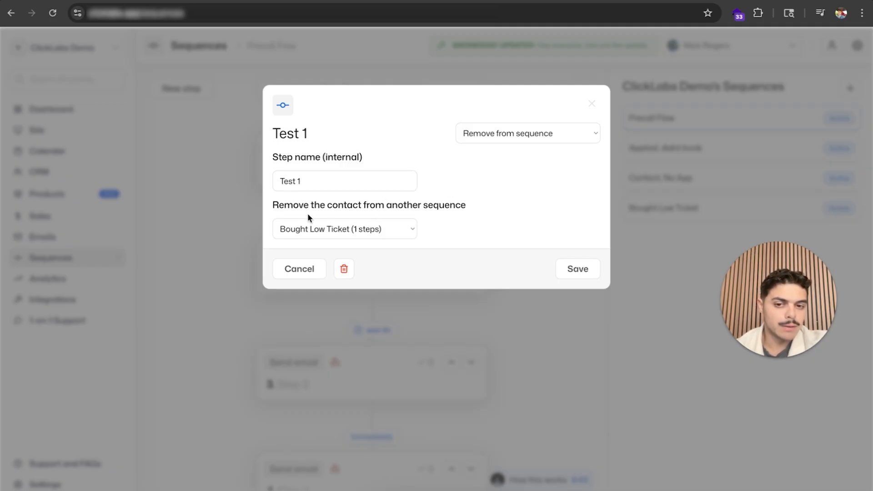
left_click_drag(279, 204, 387, 205)
left_click(410, 206)
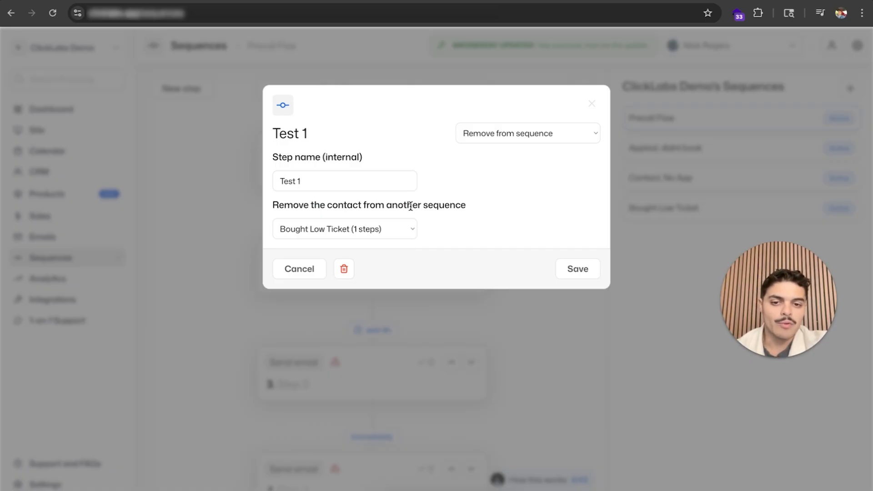
left_click(591, 104)
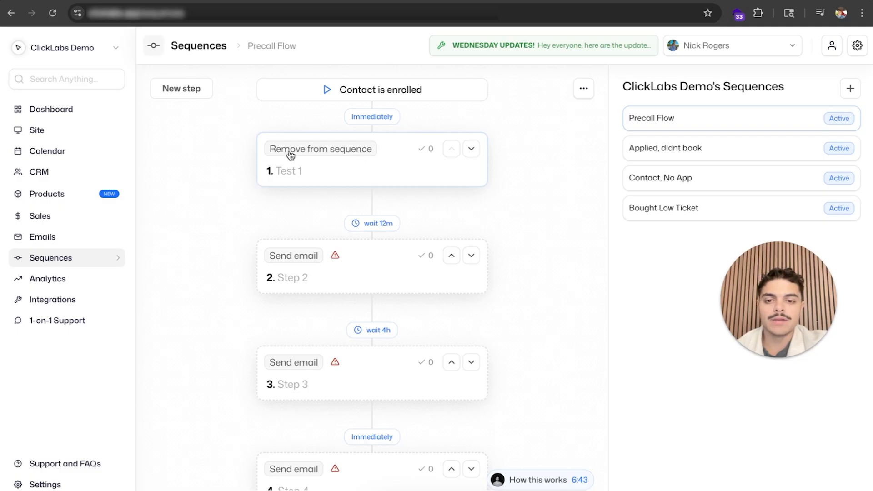
Open the Step 2 email of the Precall Flow, review its body text and choose the available test sender.
left_click(336, 281)
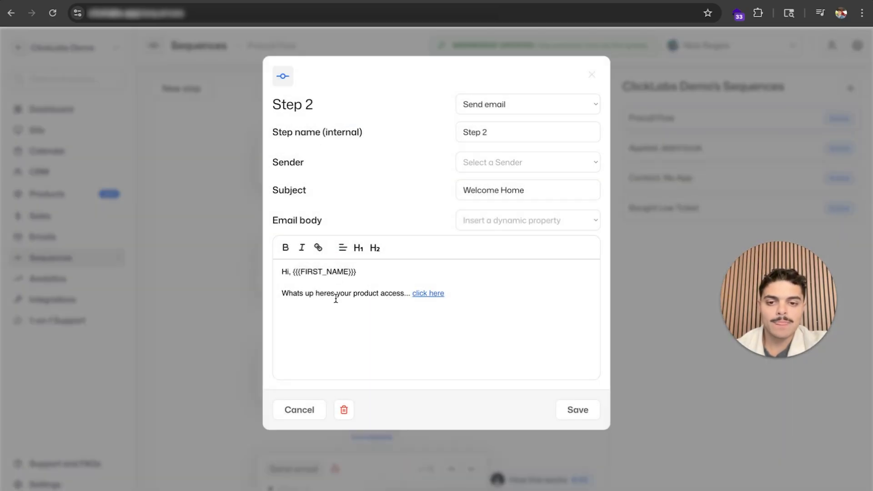
mouse_move(283, 271)
left_mouse_down()
mouse_move(514, 304)
mouse_move(270, 266)
left_mouse_up()
left_click(514, 304)
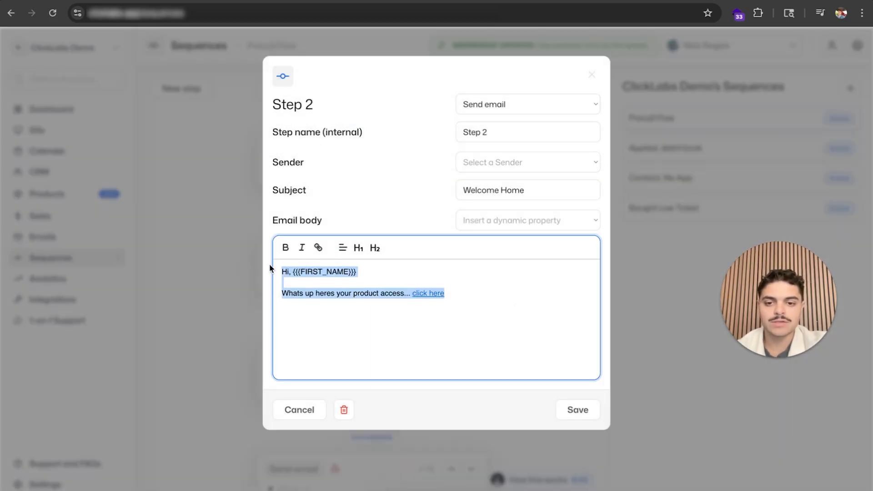
left_click(348, 307)
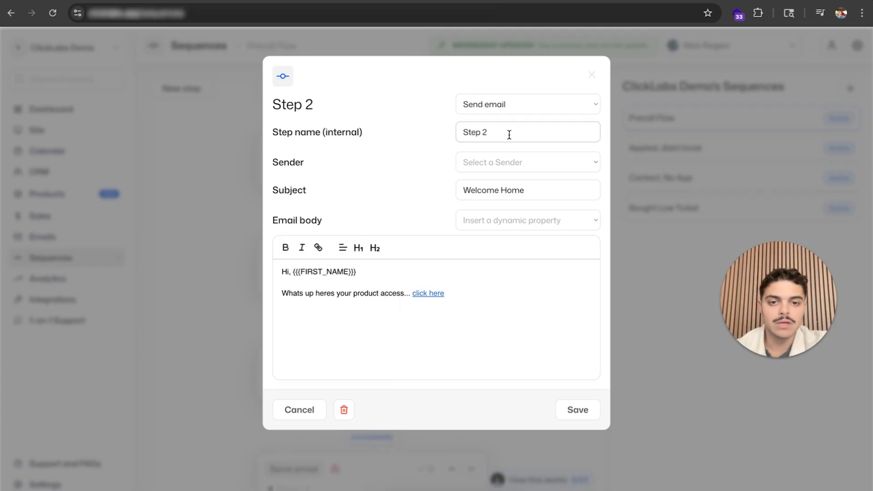
left_click(501, 160)
left_click(501, 175)
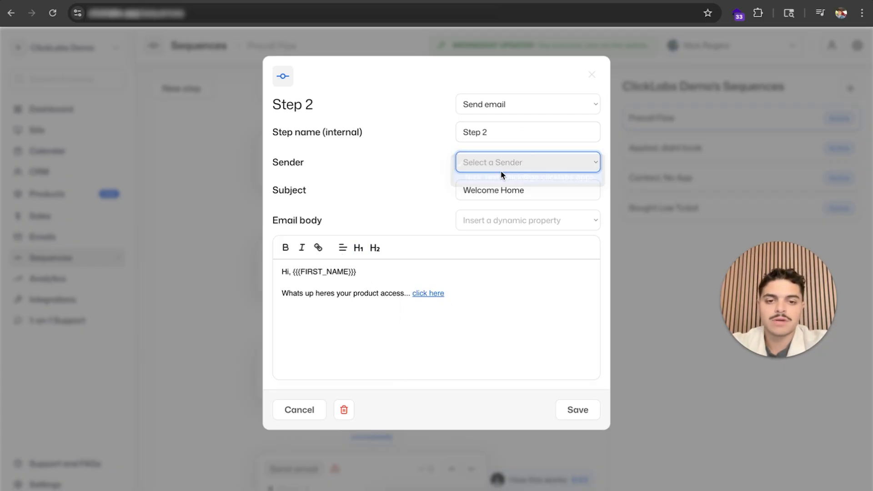
Change the Step 2 email's subject to "Welcome Home To CL" and save the step.
triple_click(477, 187)
left_click(526, 189)
type("To CL")
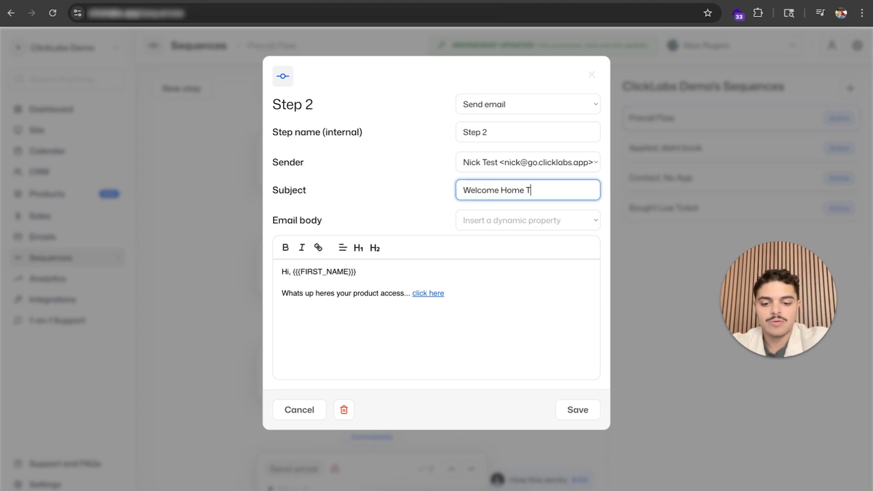
left_click(469, 220)
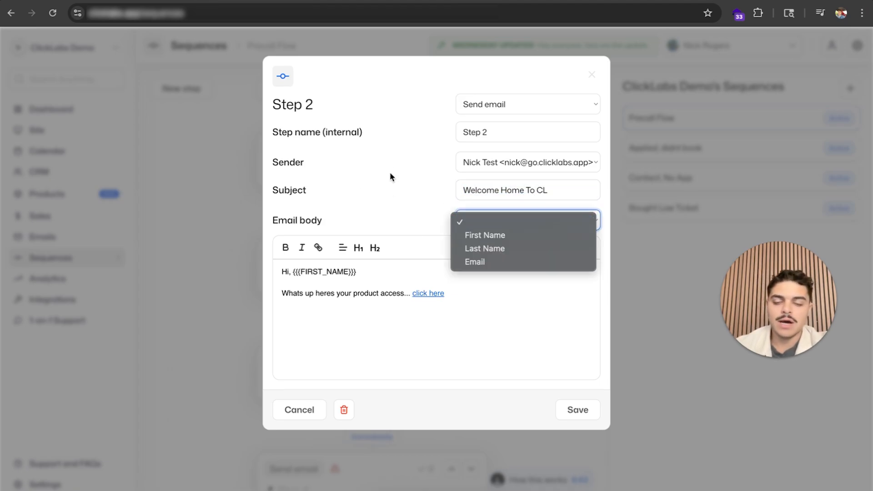
left_click(400, 157)
left_click(570, 408)
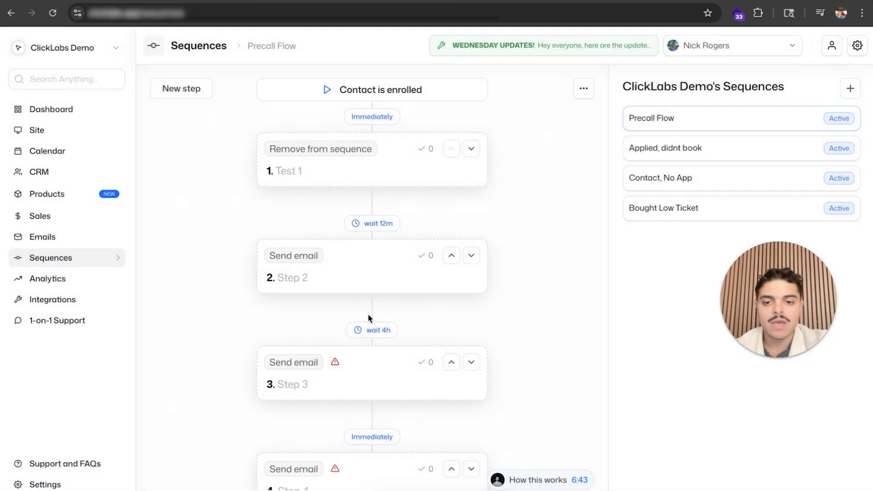
Examine the action types offered for Step 3 and look through the Precall Flow's remaining steps to the end.
left_click(296, 363)
left_click(497, 109)
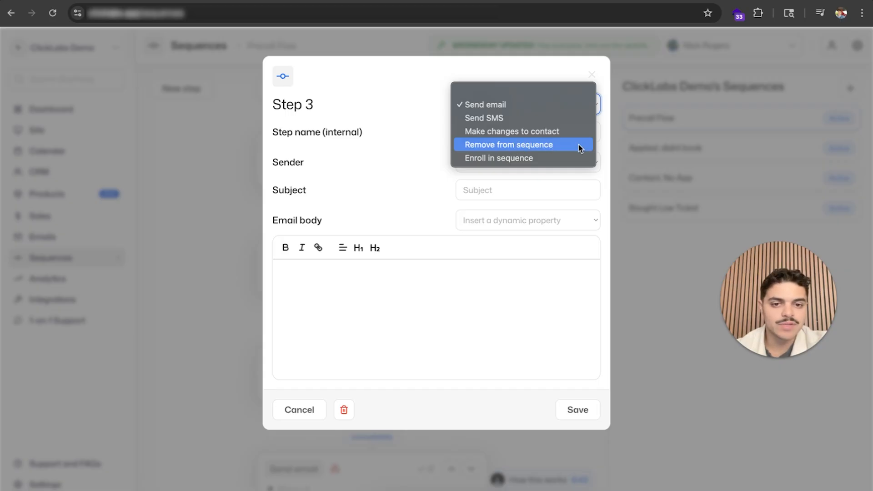
left_click(392, 248)
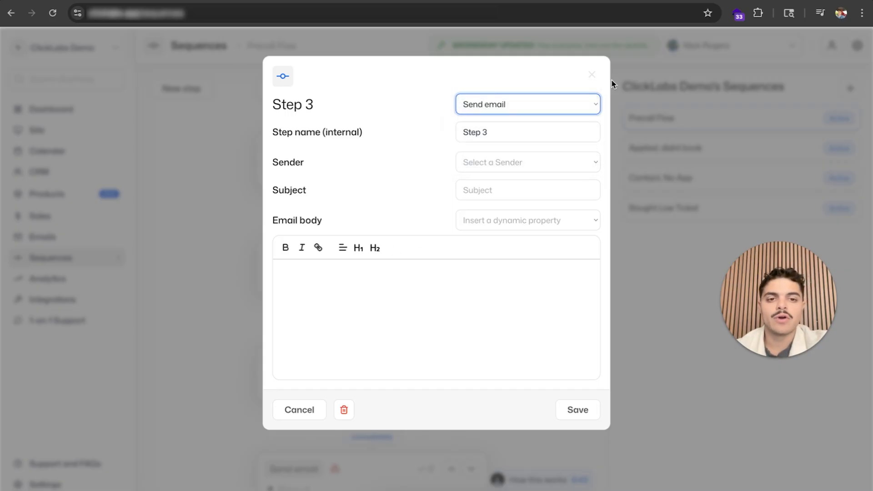
left_click(591, 75)
scroll(397, 330, "down", 10)
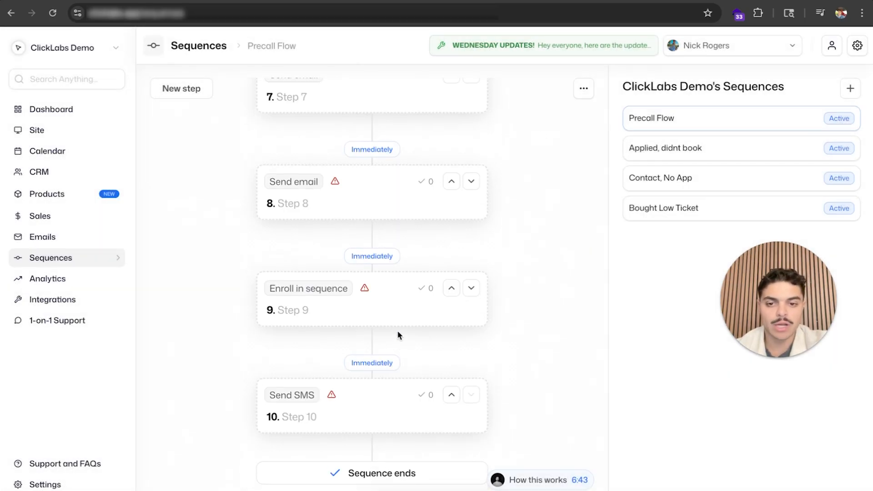
scroll(397, 330, "up", 10)
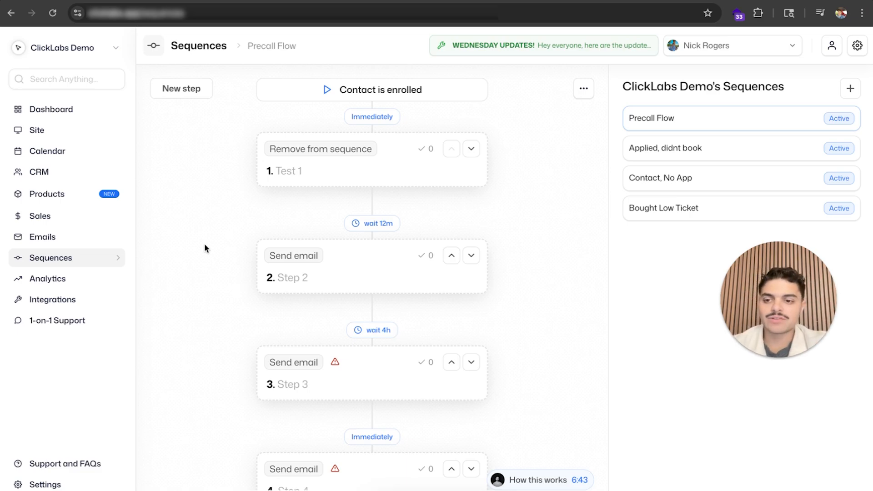
View the Clicklabs demo analysis in the analytics area and open the overview of available integrations.
left_click(61, 278)
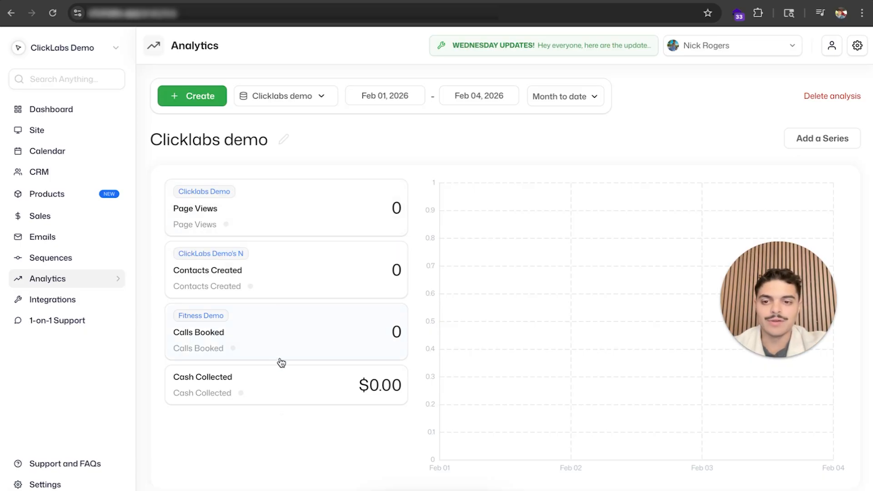
left_click(57, 305)
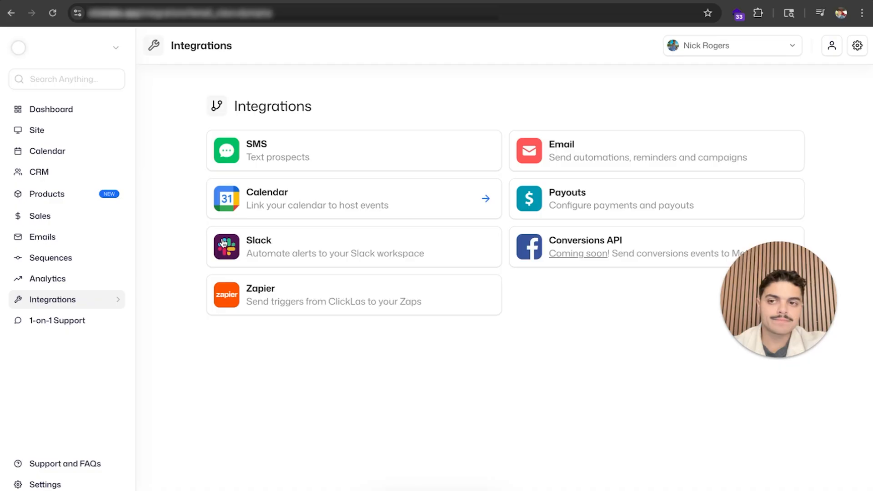